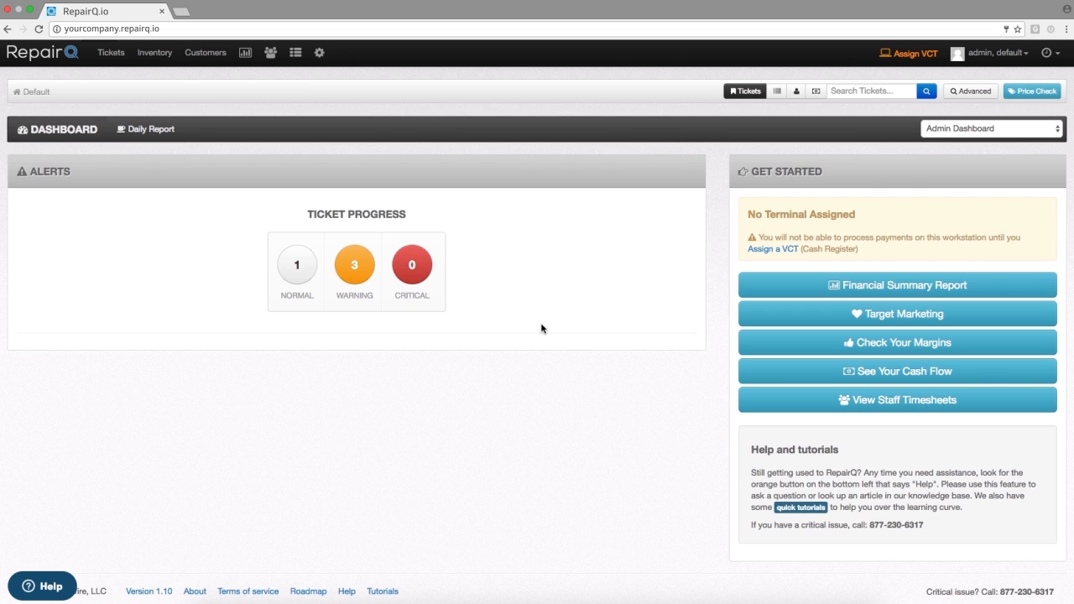
- Open the QZ integration settings and download QZ Tray v2.0.2 for Apple OS X
left_click(319, 53)
left_click(329, 105)
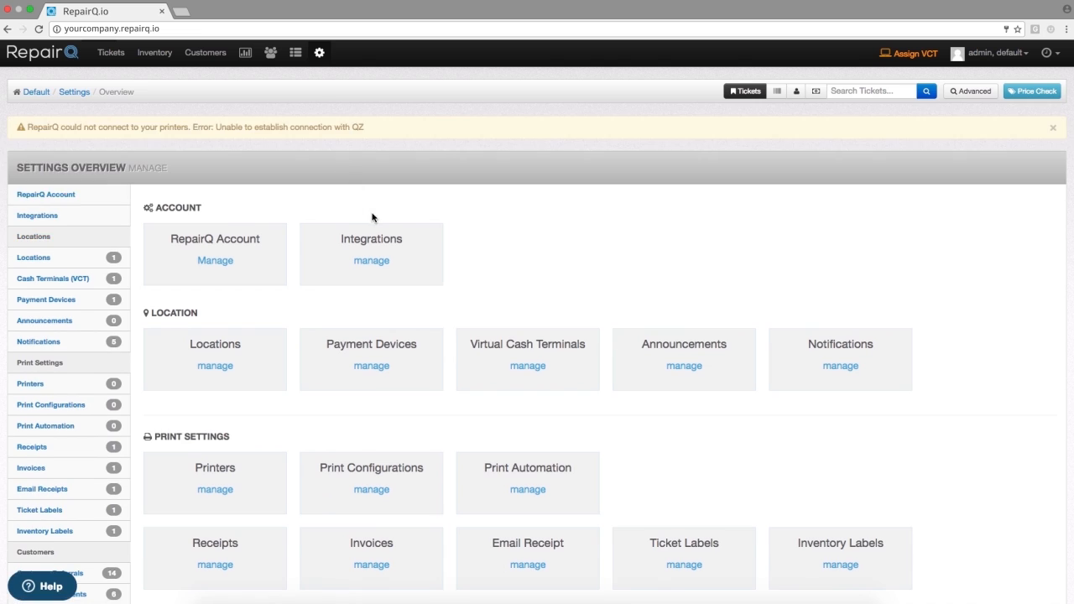
left_click(369, 249)
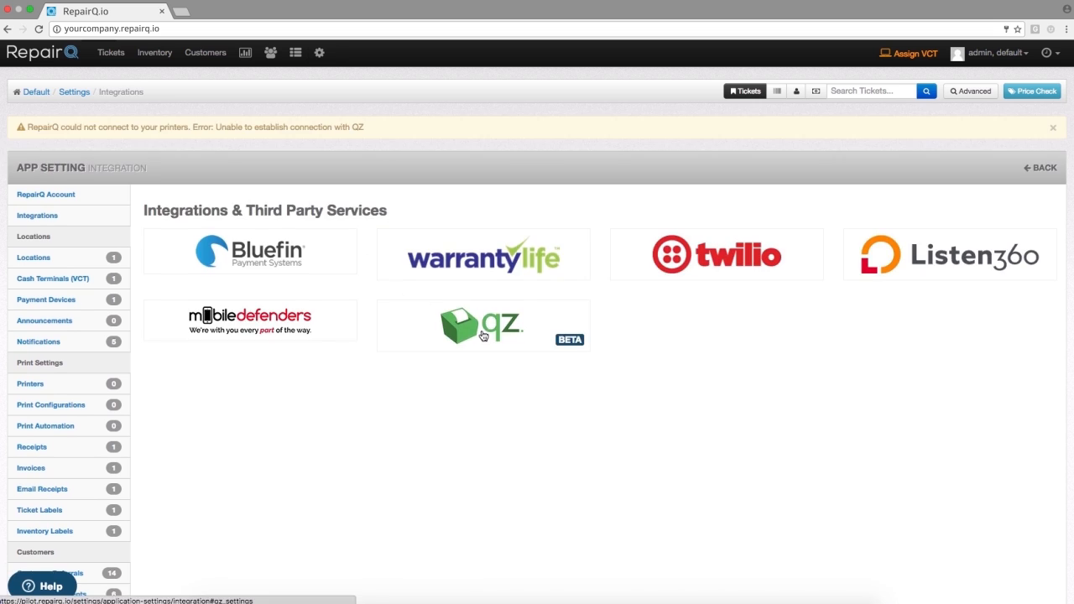
left_click(486, 334)
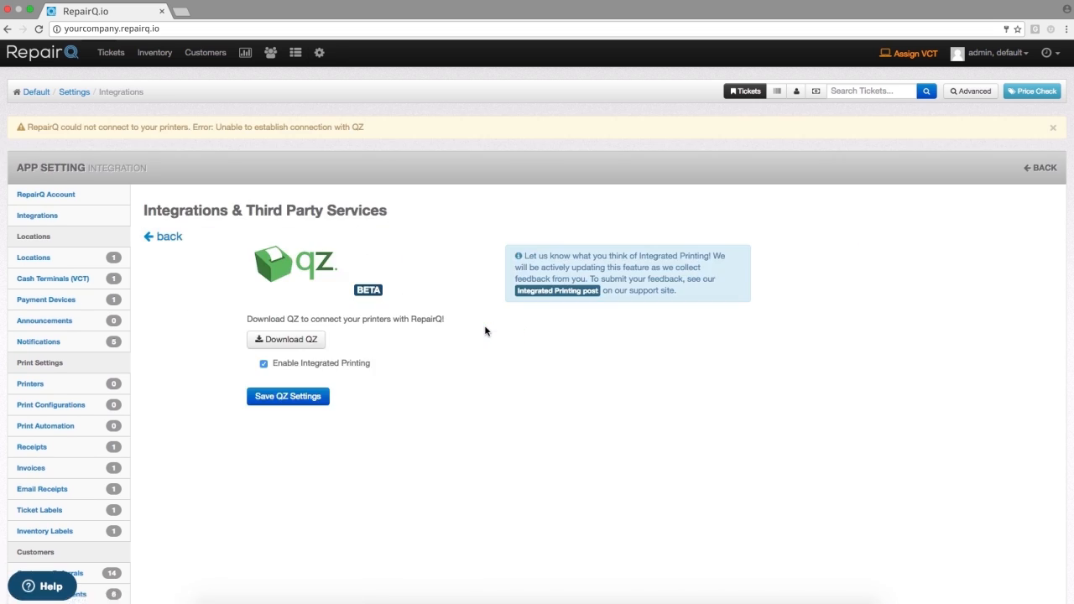
left_click(284, 339)
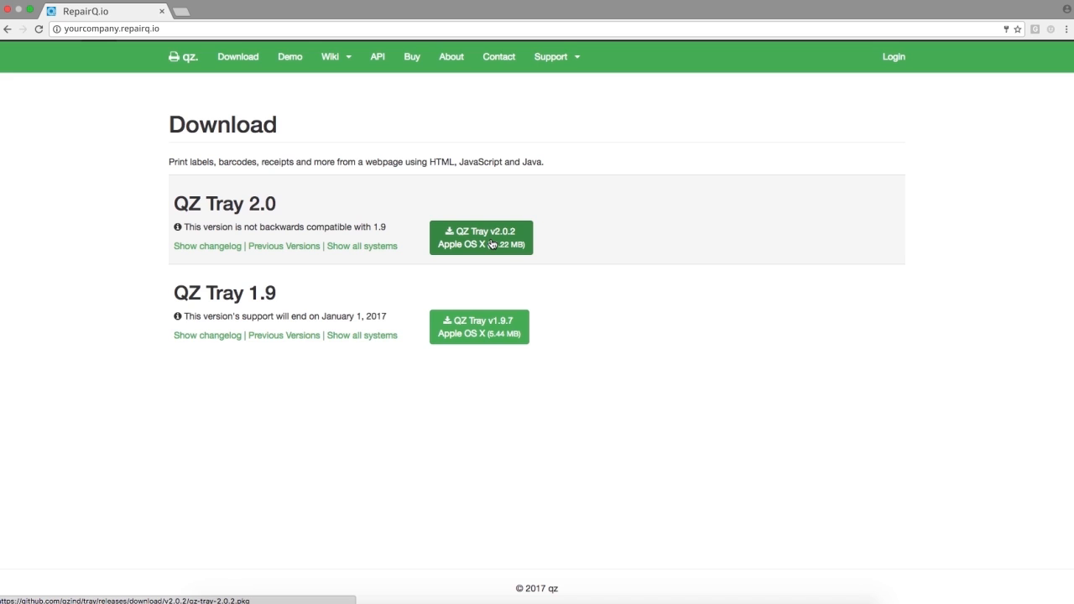
left_click(492, 244)
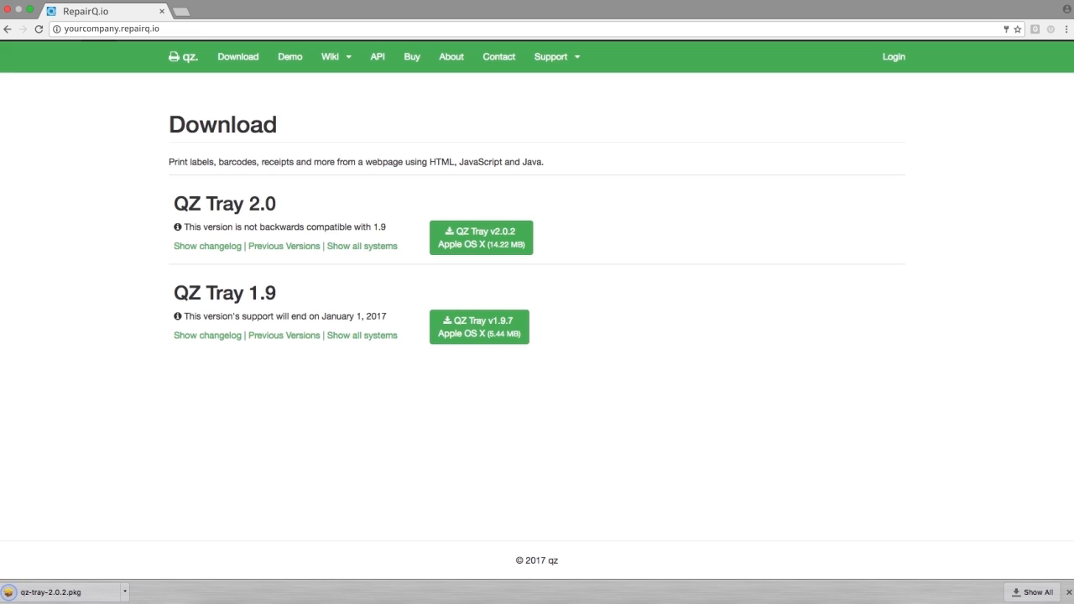
- Install qz-tray-2.0.2 with the standard options, authorising it with the account password, and move the installer to the Trash
left_click(74, 594)
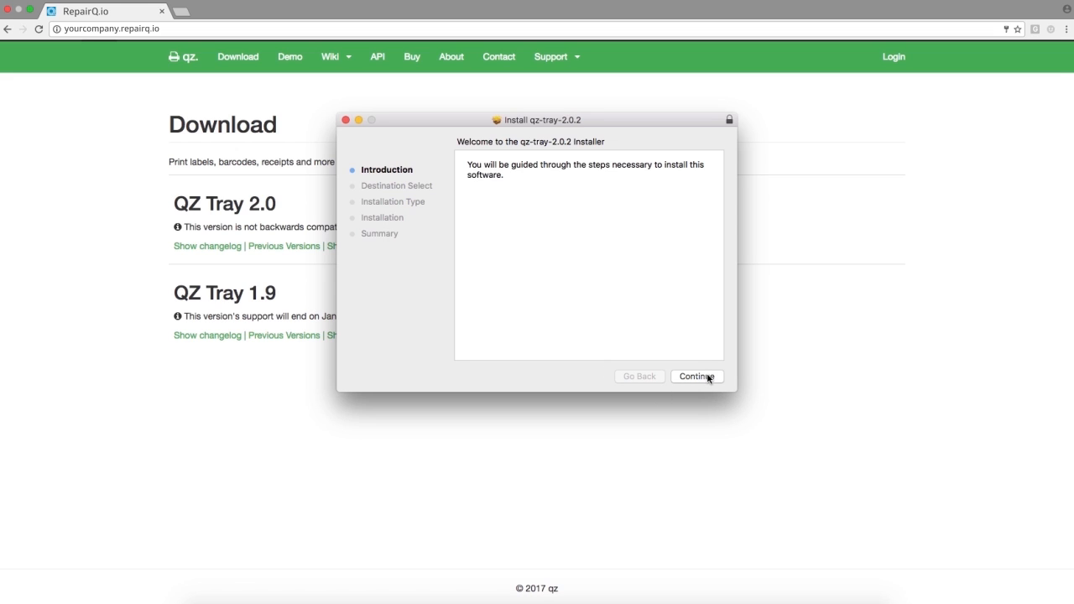
left_click(706, 378)
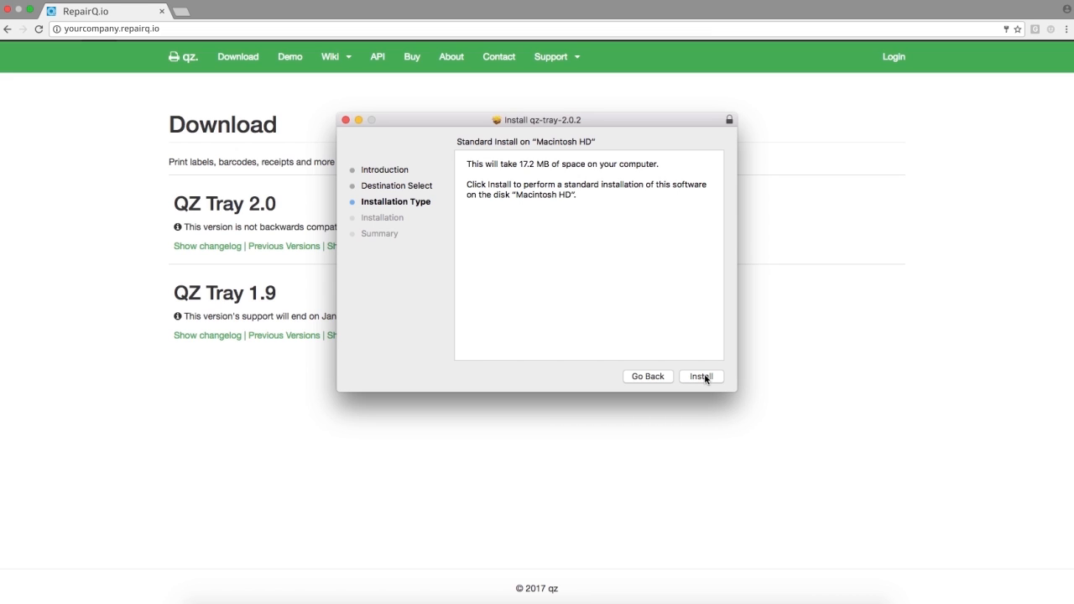
left_click(705, 379)
type("••••")
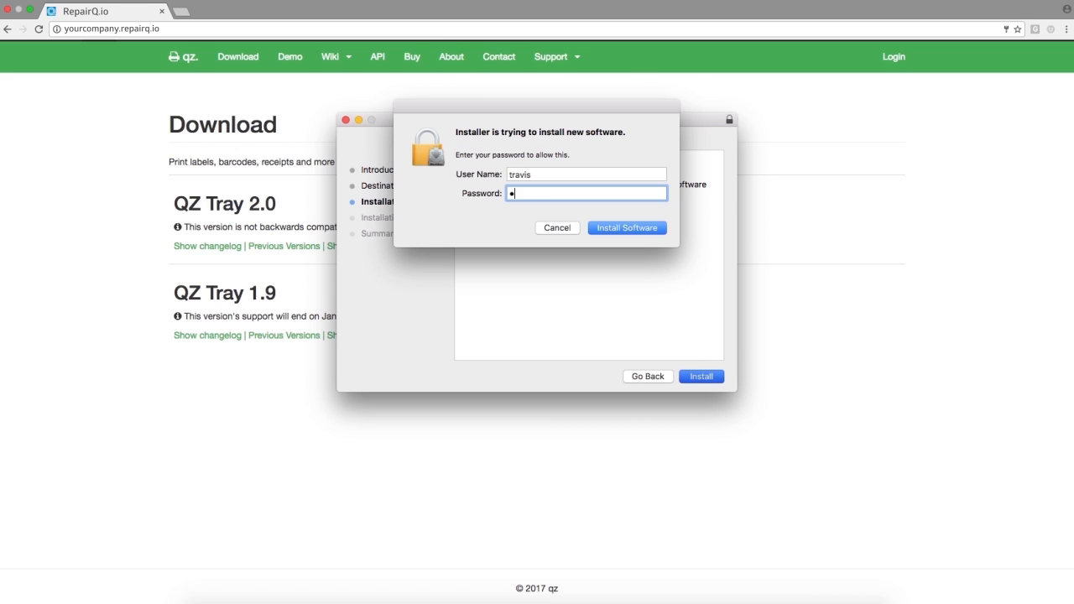
type("••••••")
key("Return")
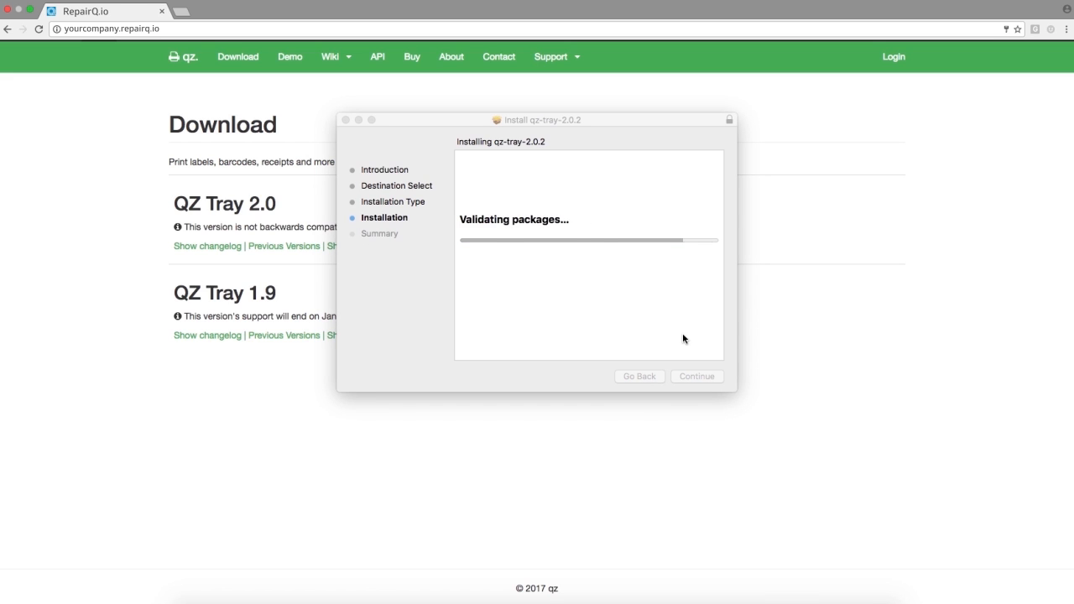
left_click(710, 376)
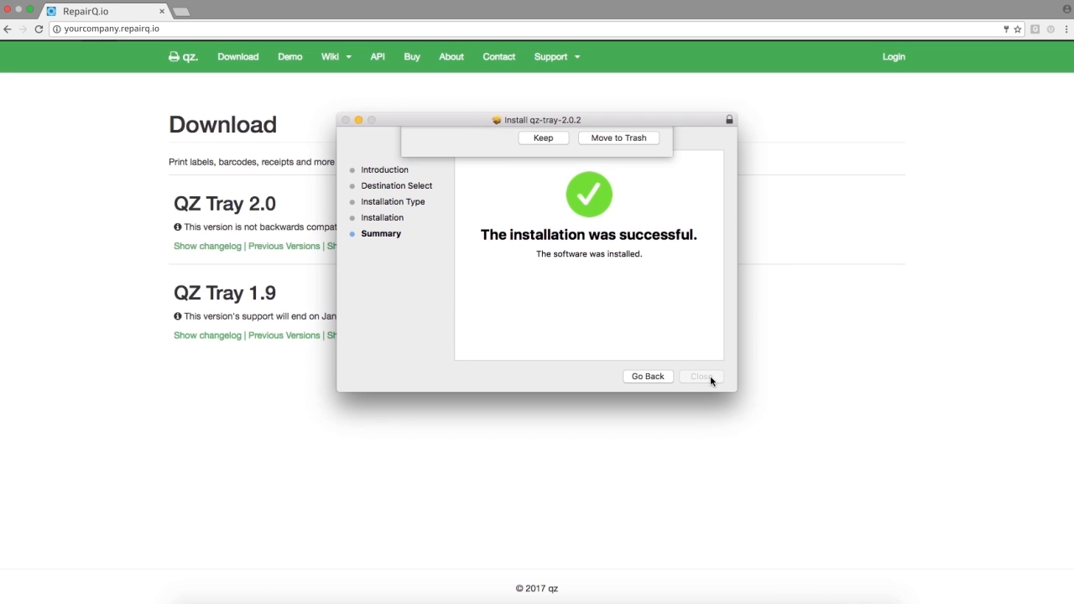
left_click(616, 199)
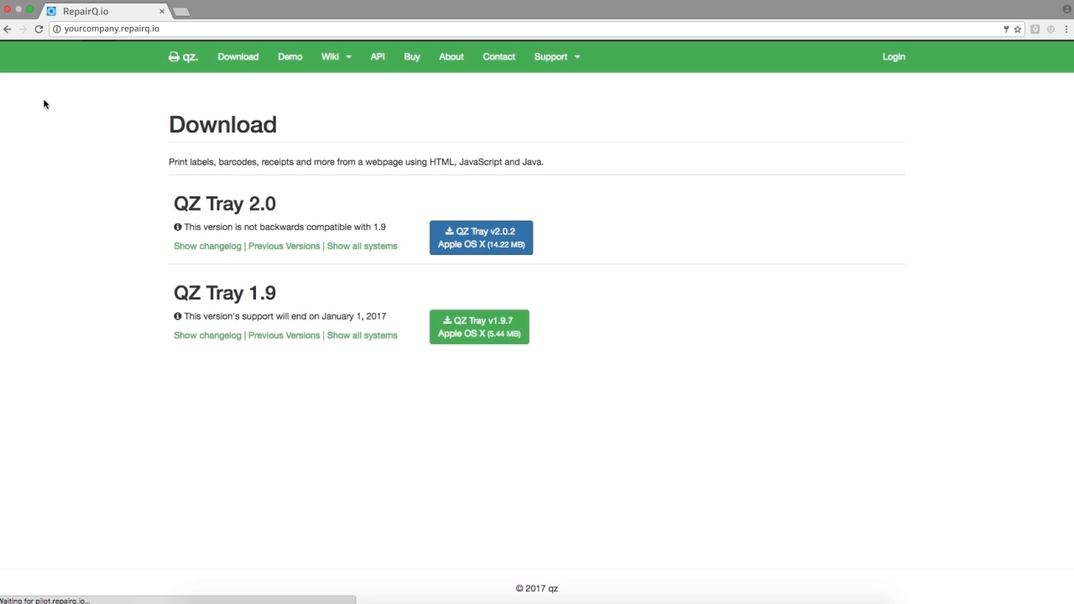
- Save the QZ integration settings with integrated printing enabled and return to the integrations list
left_click(461, 295)
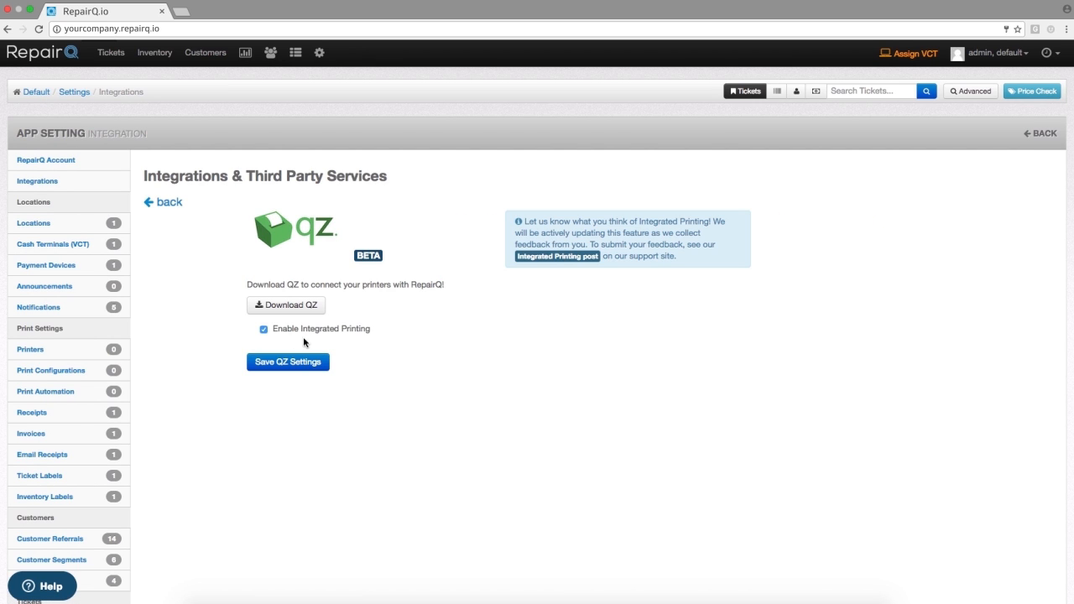
left_click(290, 363)
left_click(151, 203)
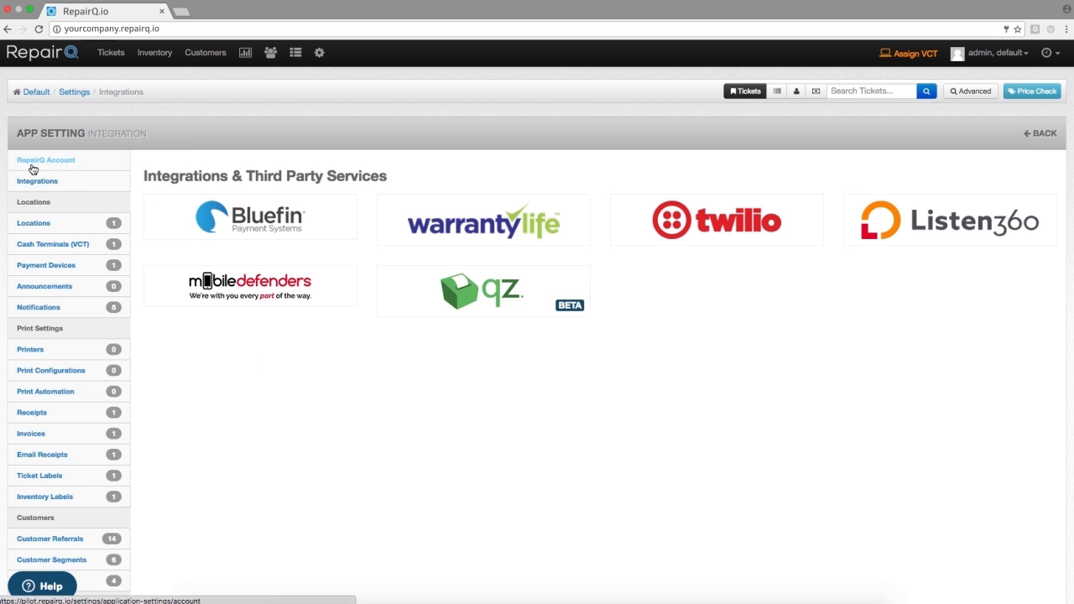
- Add a new printer in the print settings, choosing Star TSP143 (STR_T-001) 2 for All Locations
left_click(73, 93)
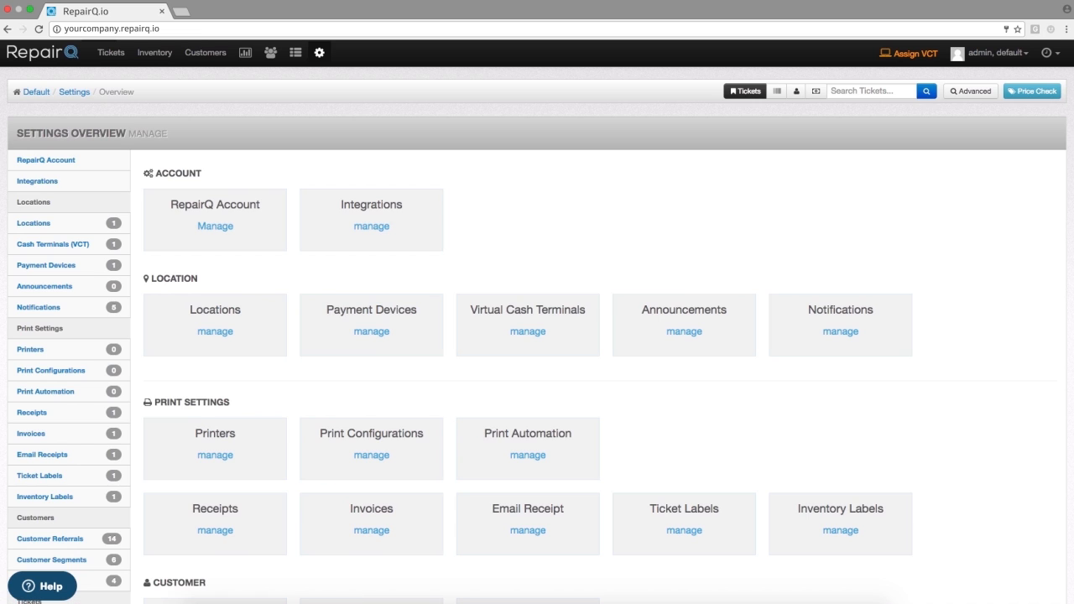
left_click(229, 455)
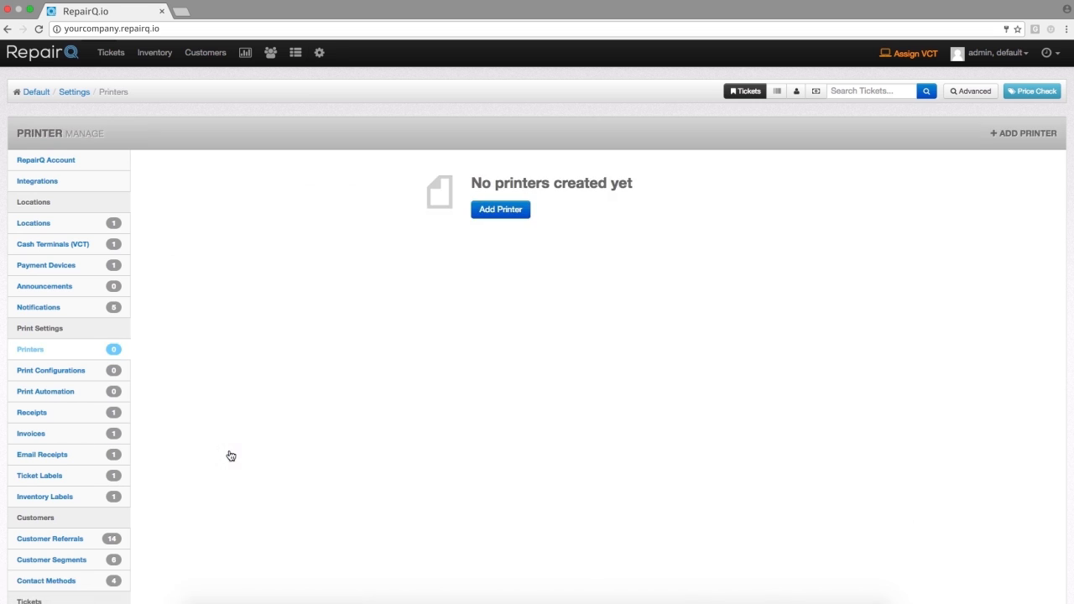
left_click(502, 212)
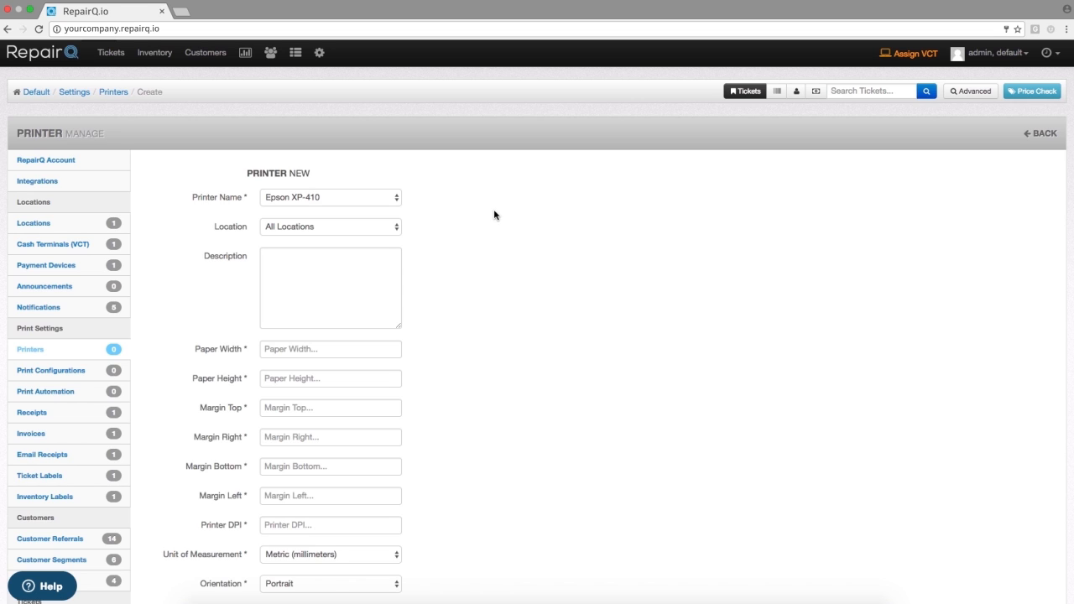
left_click(371, 200)
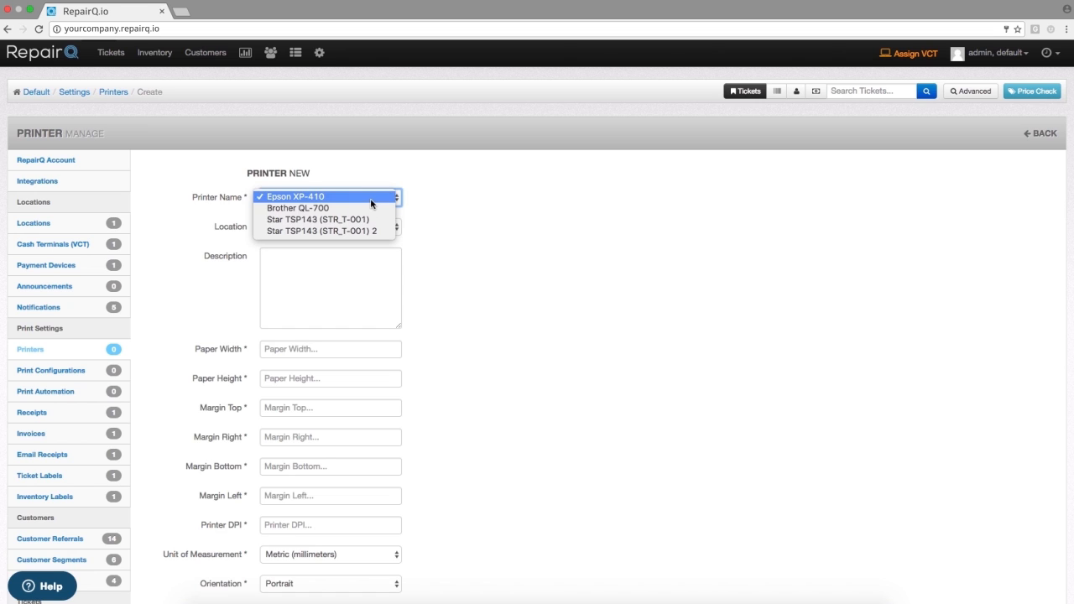
left_click(362, 229)
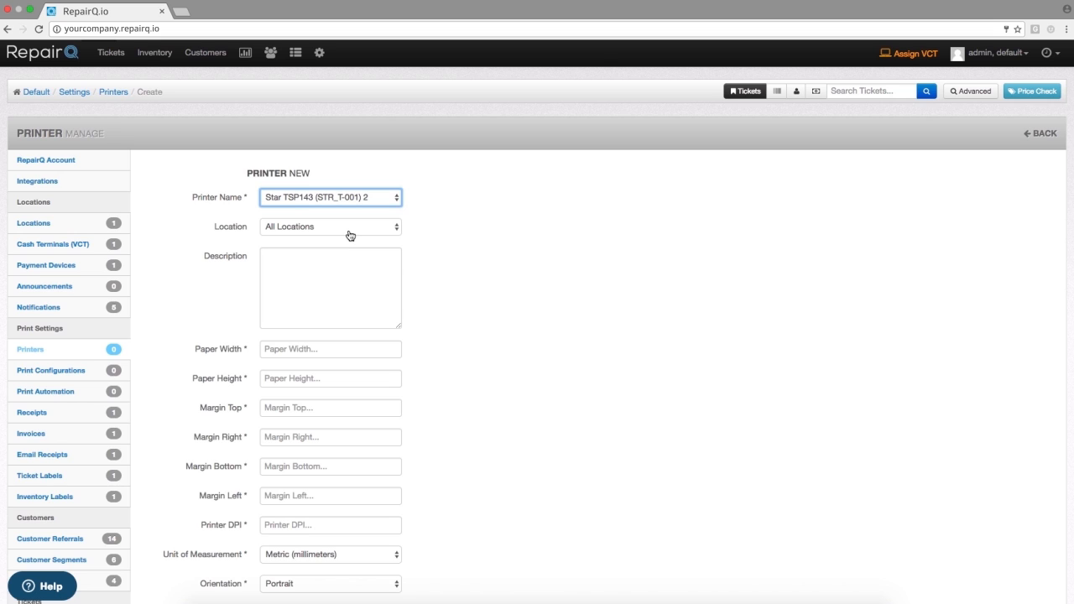
left_click(350, 235)
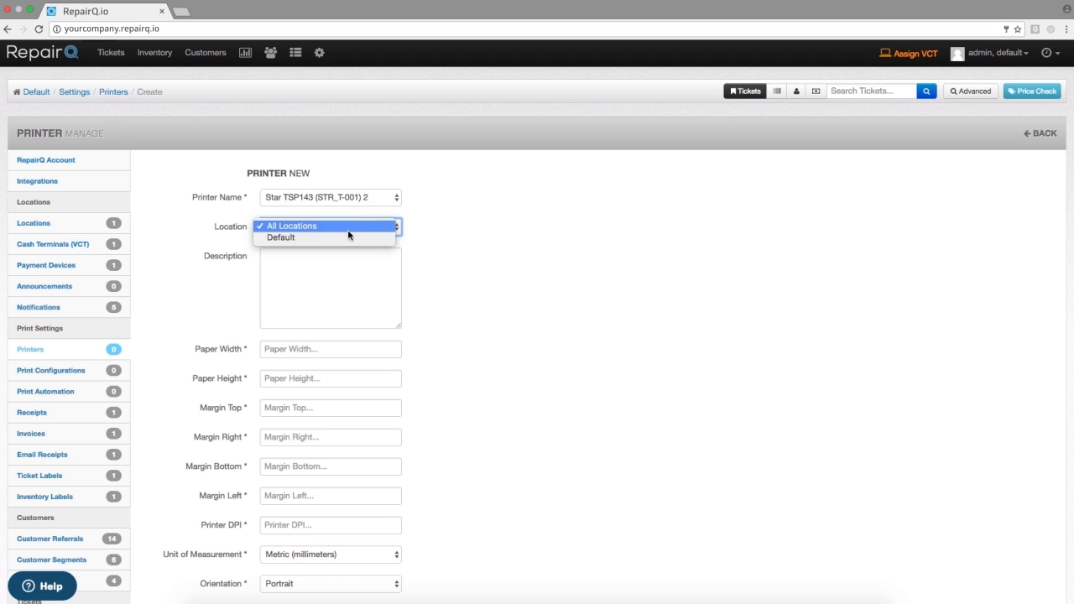
left_click(349, 229)
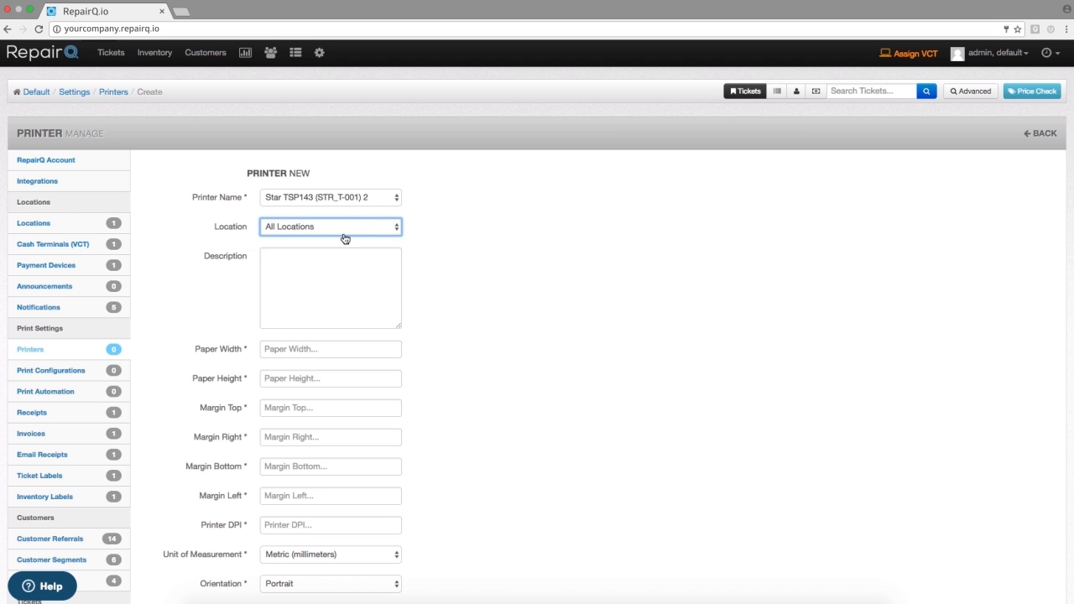
- Set the printer's paper width to 3.5 and paper height to 78
left_click(298, 351)
type("3.5")
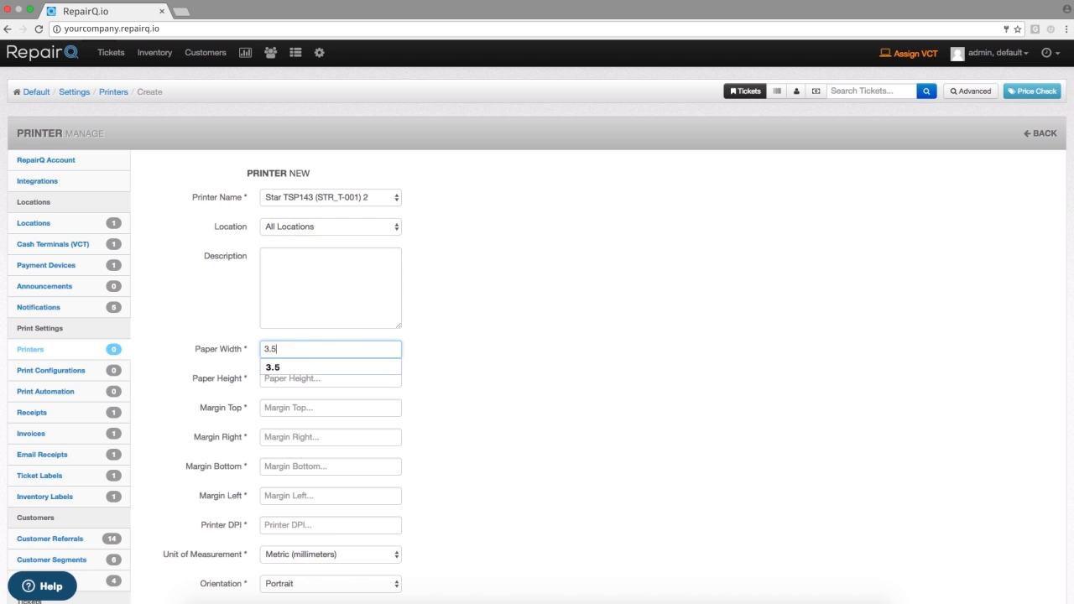
key("Tab")
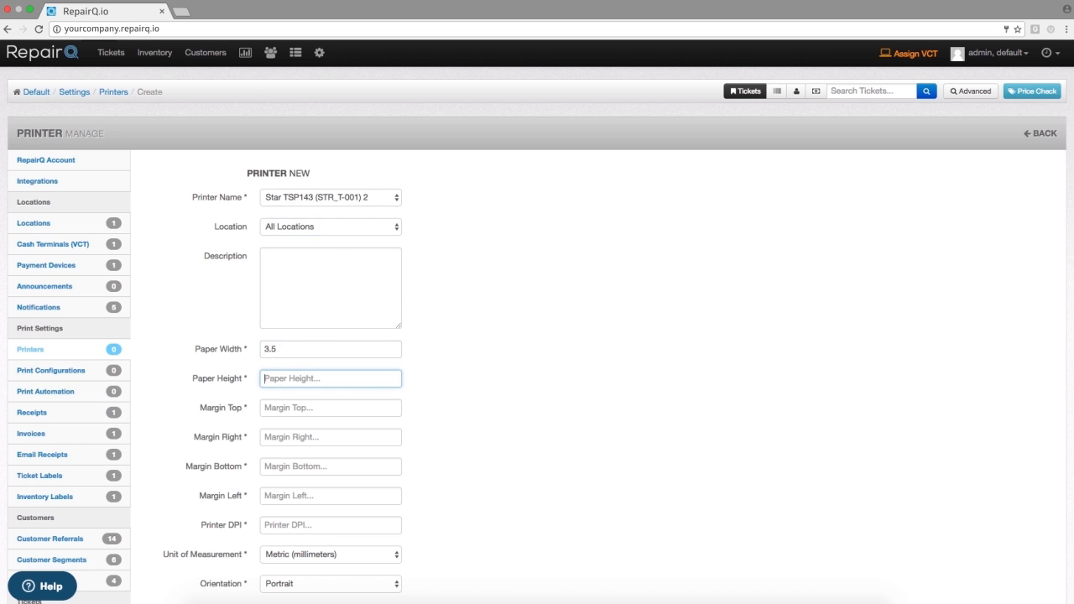
type("78")
key("Tab")
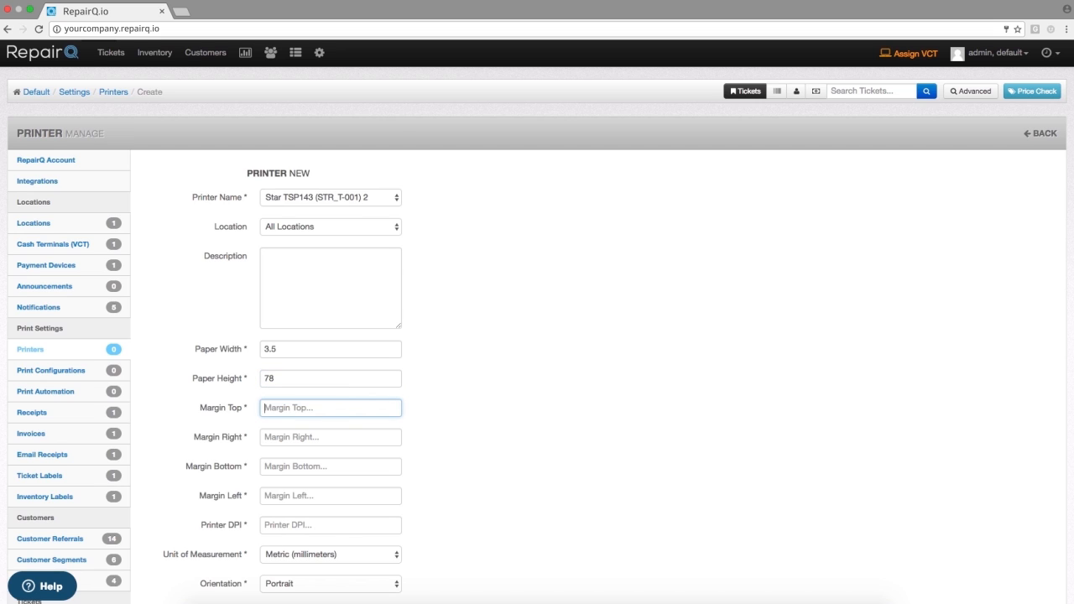
- Set the printer's four page margins to 0
type("0")
key("Tab")
type("0")
key("Tab")
type("0")
key("Tab")
type("0")
key("Tab")
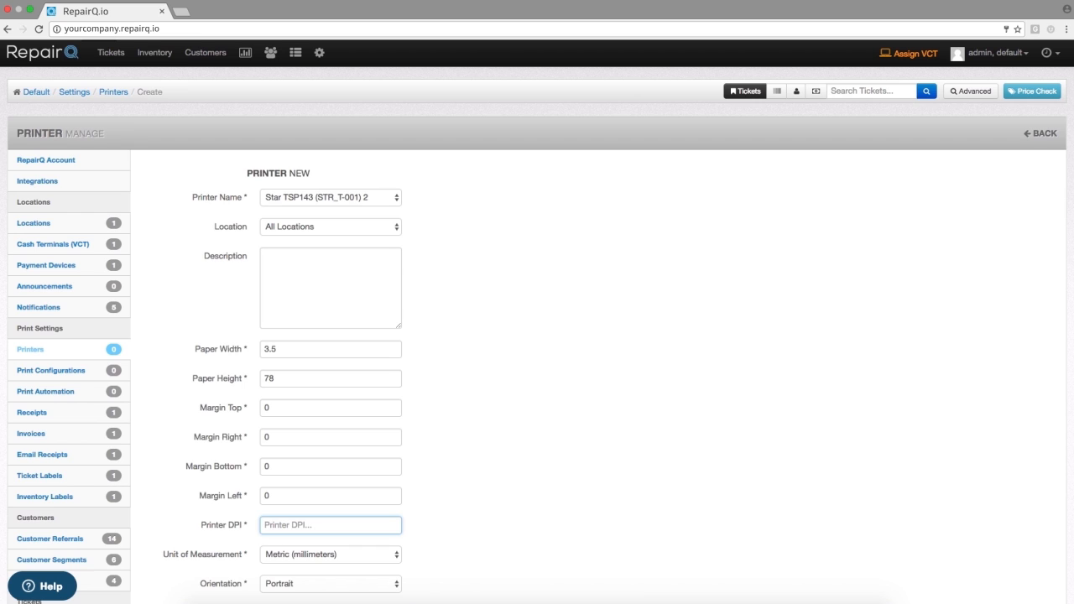
- Set the printer DPI to 203 and the unit of measurement to Imperial (inches)
type("203")
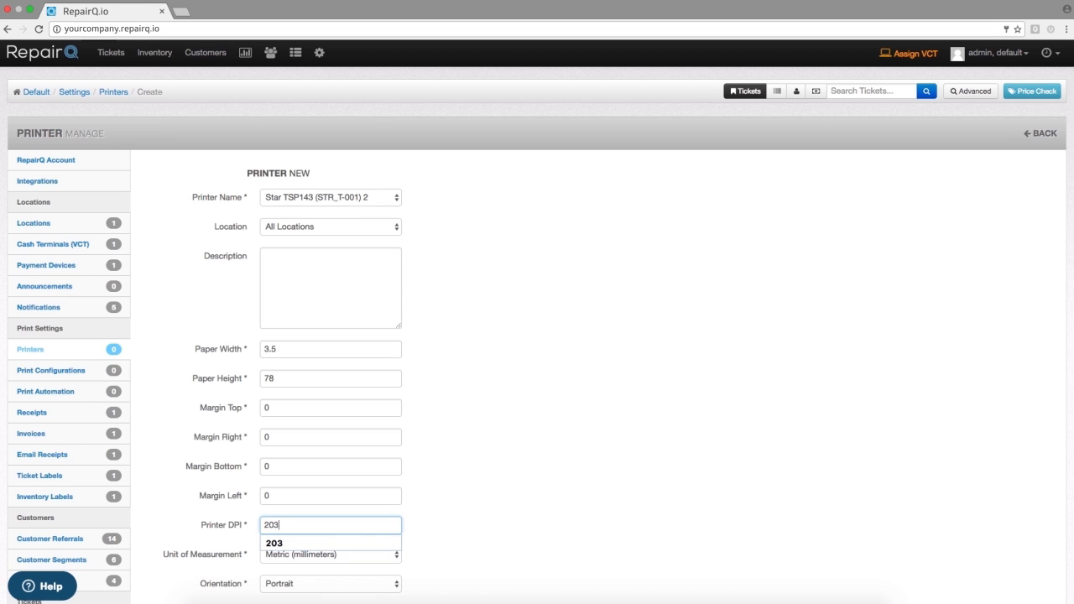
key("Tab")
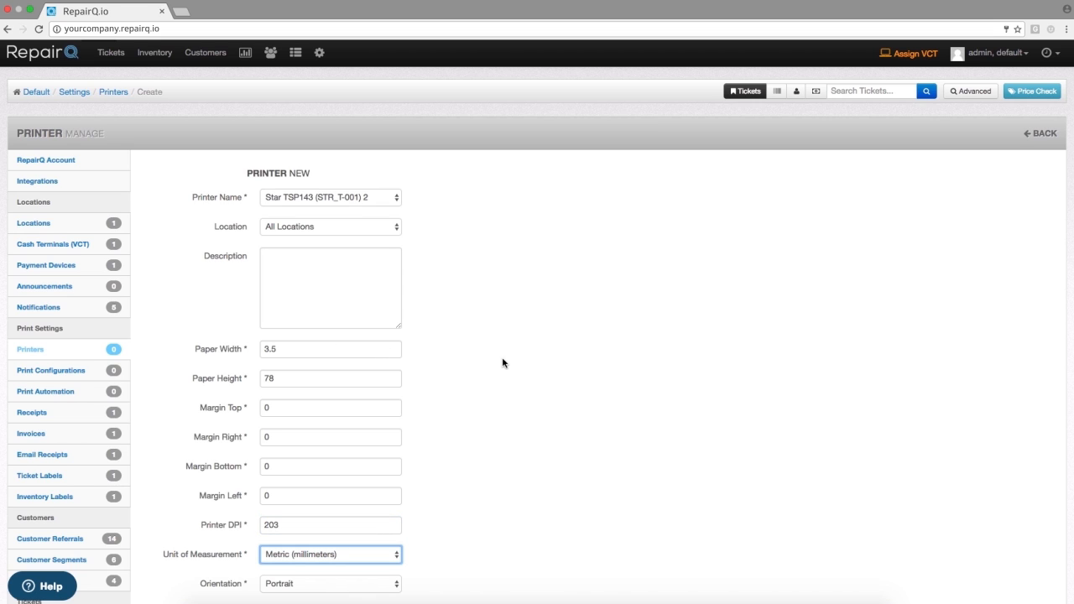
scroll(502, 359, "down", 1)
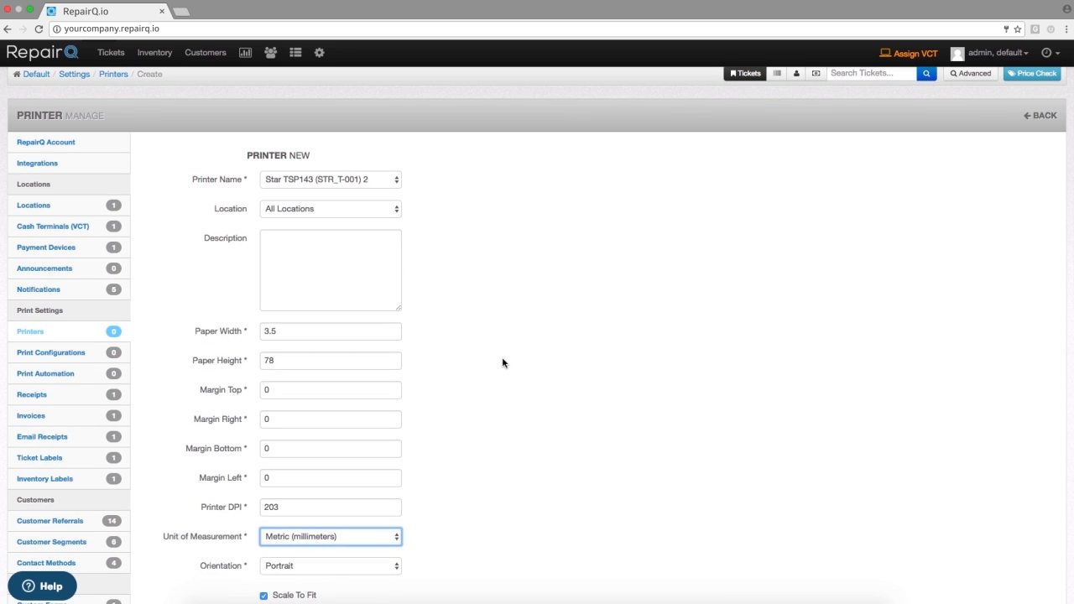
left_click(290, 538)
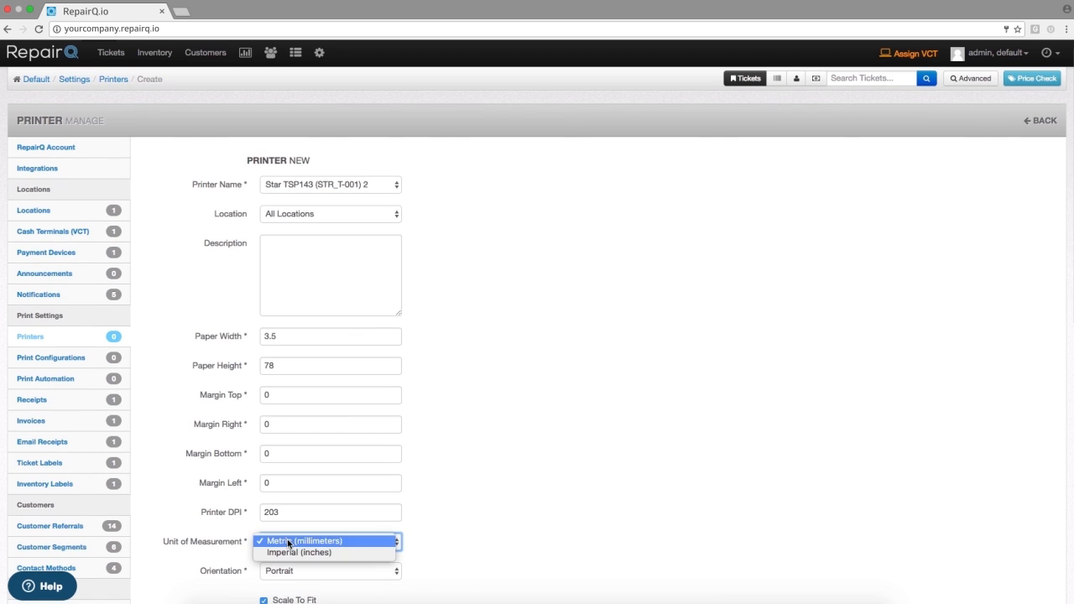
left_click(294, 552)
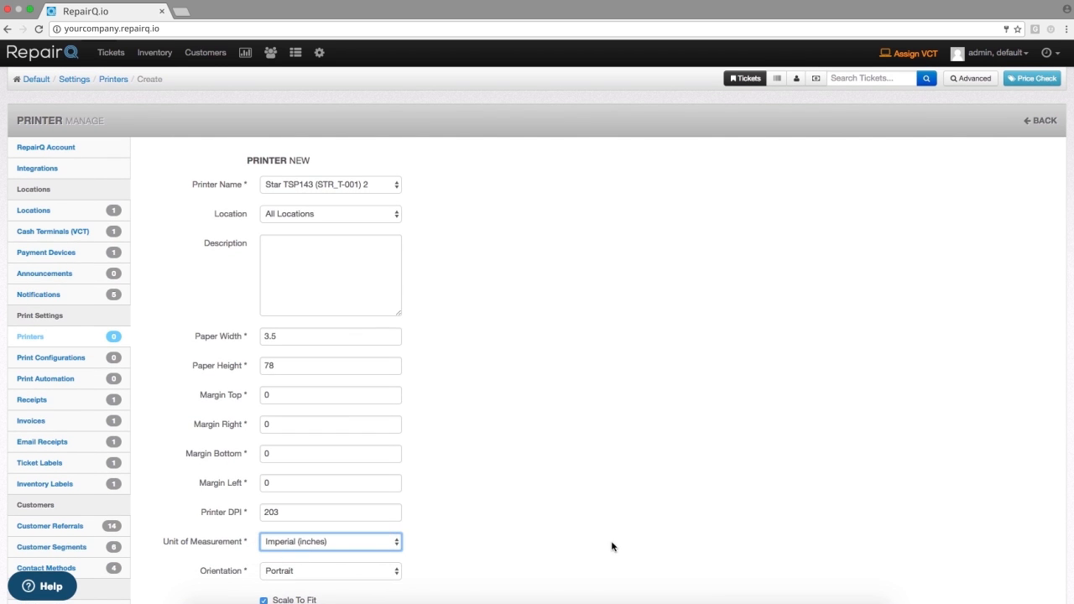
- Keep the orientation as Portrait with Scale To Fit enabled and save the new printer
scroll(612, 546, "down", 2)
scroll(612, 547, "down", 2)
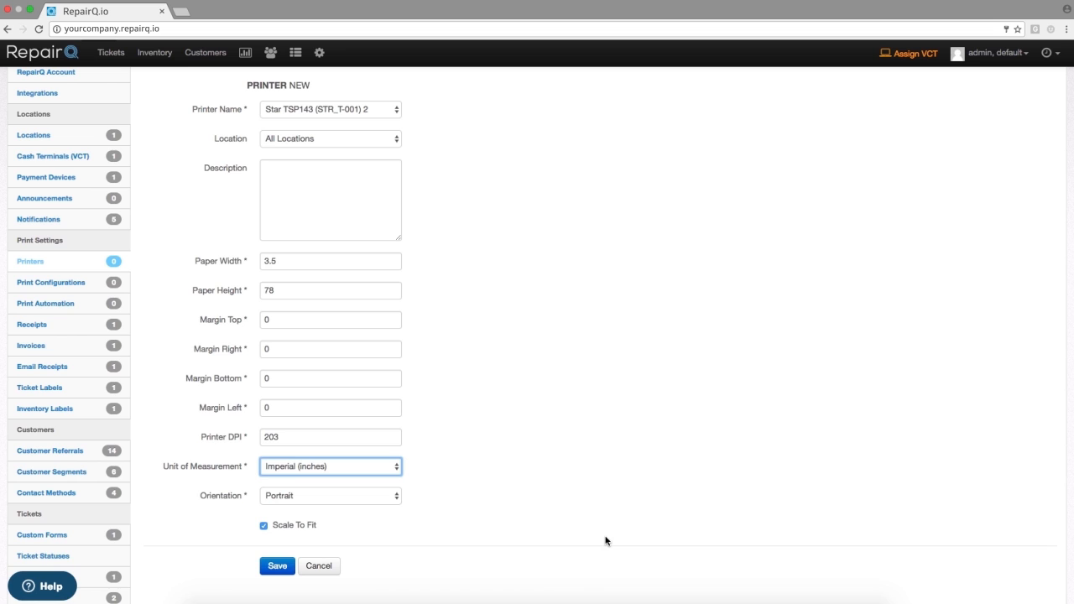
left_click(350, 496)
left_click(330, 496)
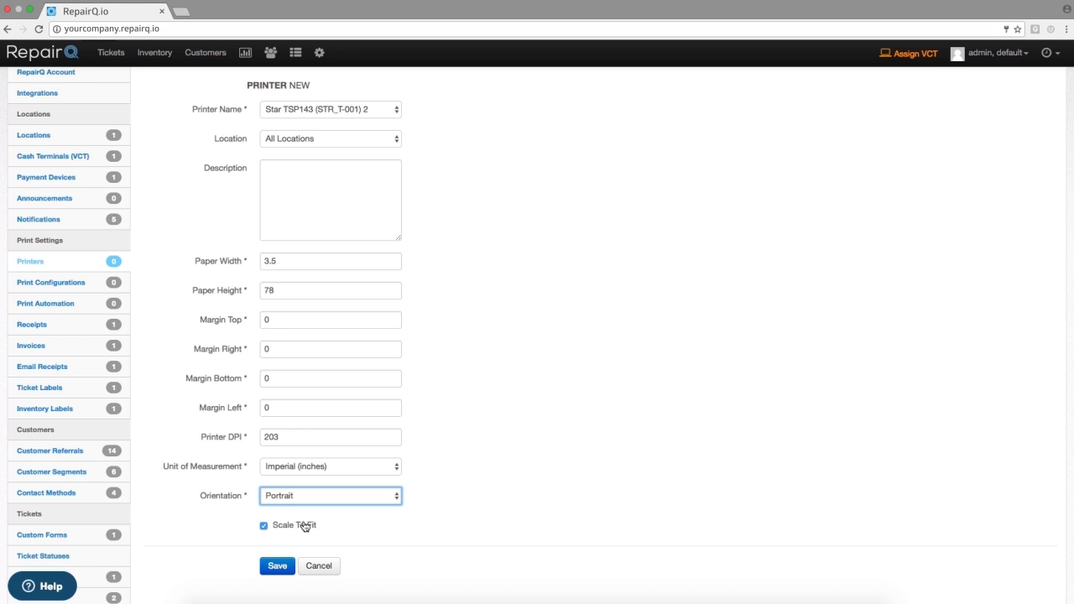
scroll(567, 496, "down", 1)
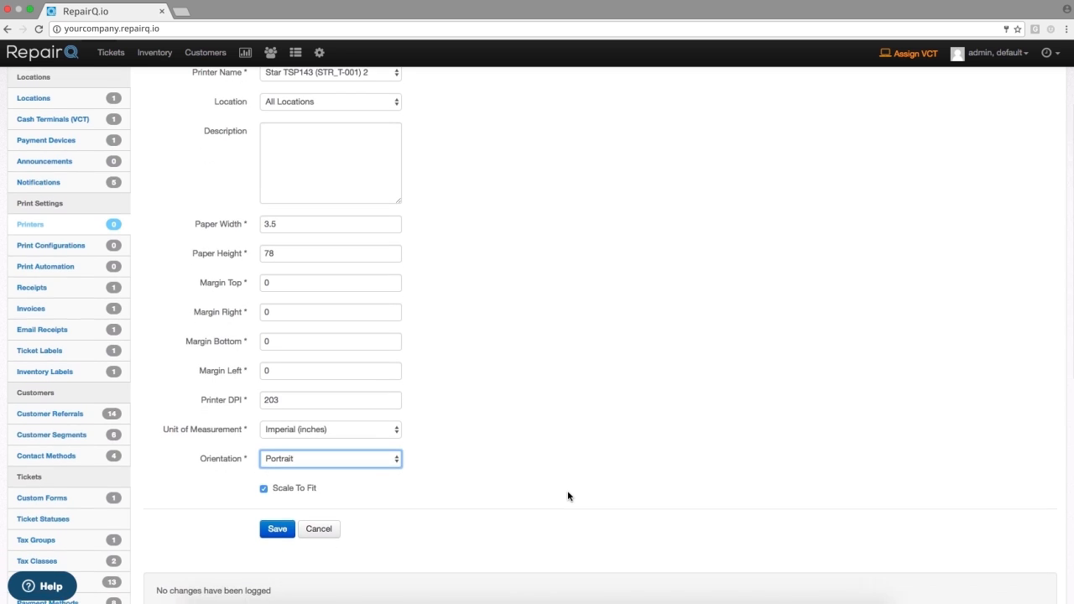
left_click(276, 526)
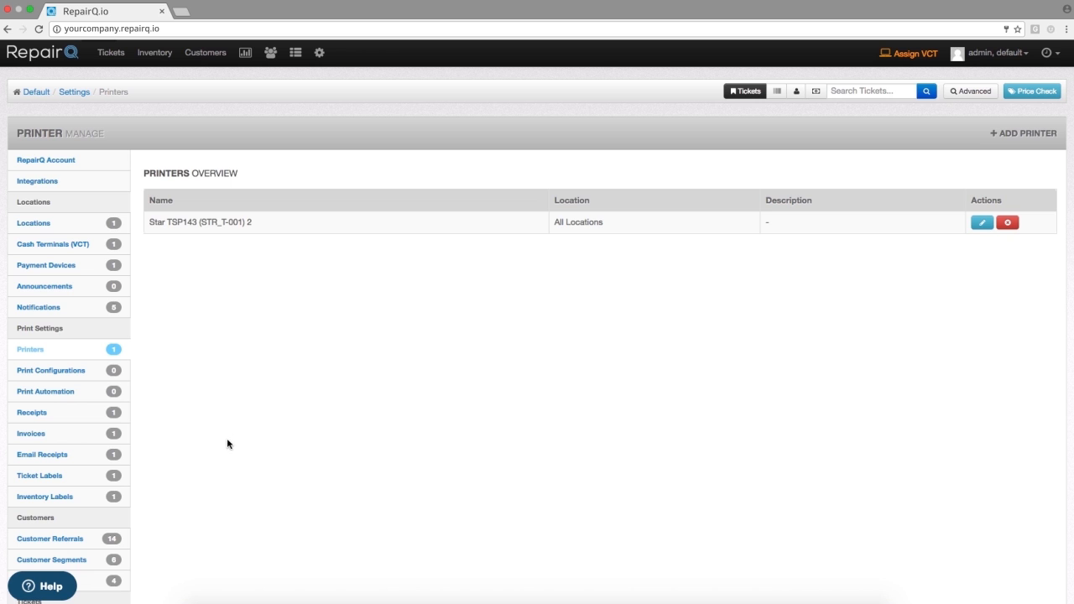
- Open the details of the first sale ticket in the tickets list
left_click(115, 55)
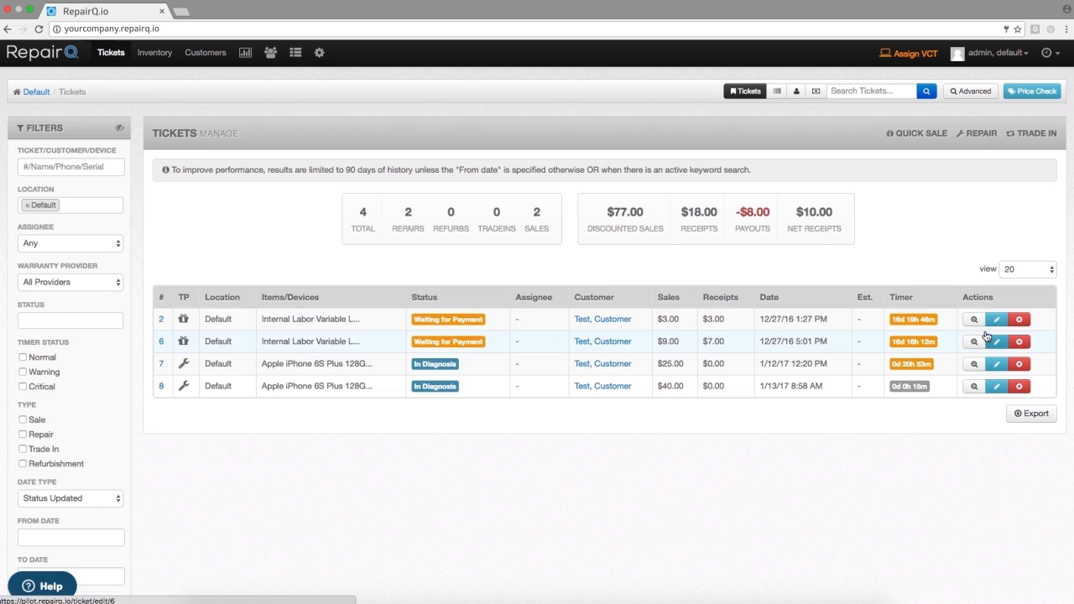
left_click(972, 325)
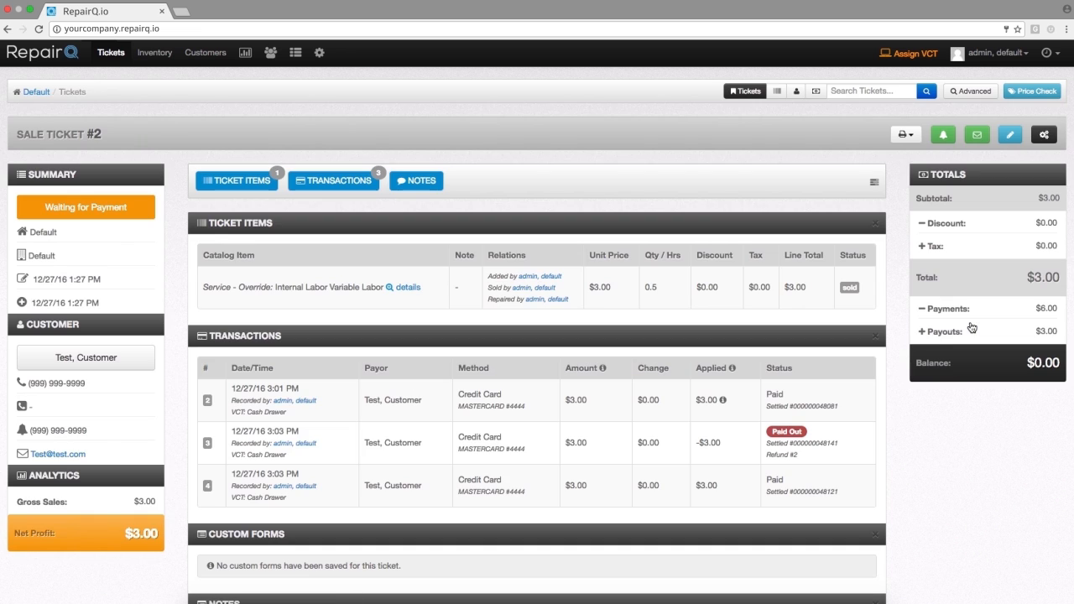
- Print the sale ticket with the Ticket Receipt template on the Star TSP143 (STR_T-001) 2 printer
scroll(971, 328, "down", 1)
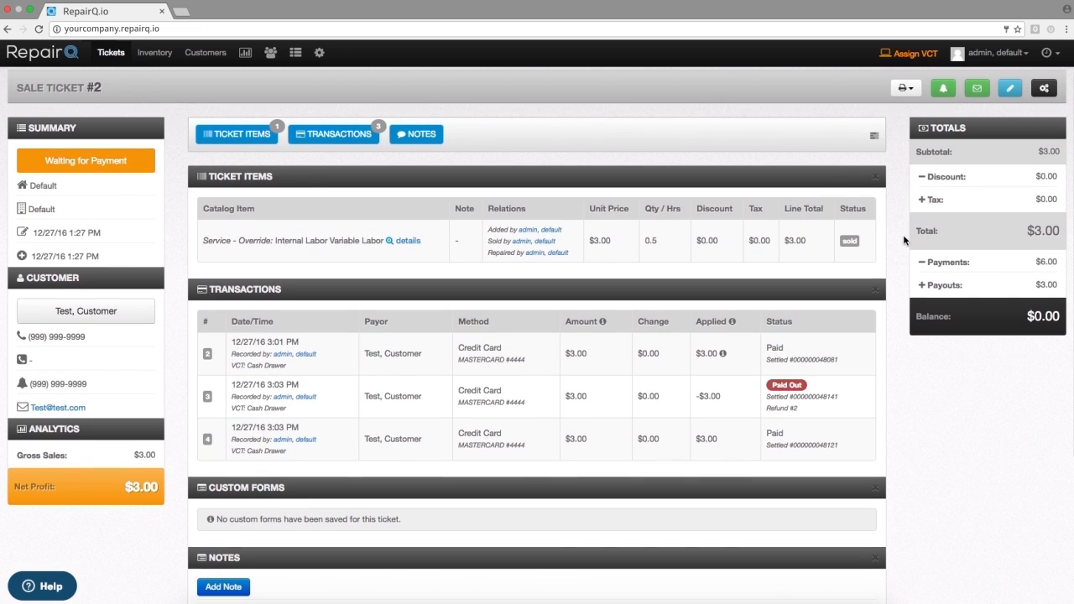
left_click(908, 89)
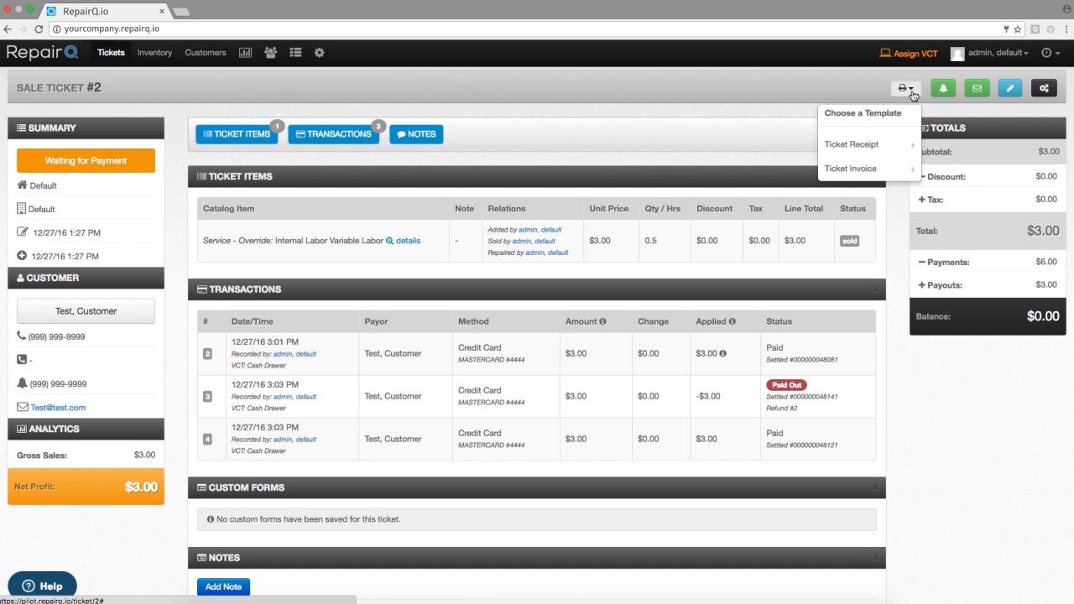
mouse_move(860, 149)
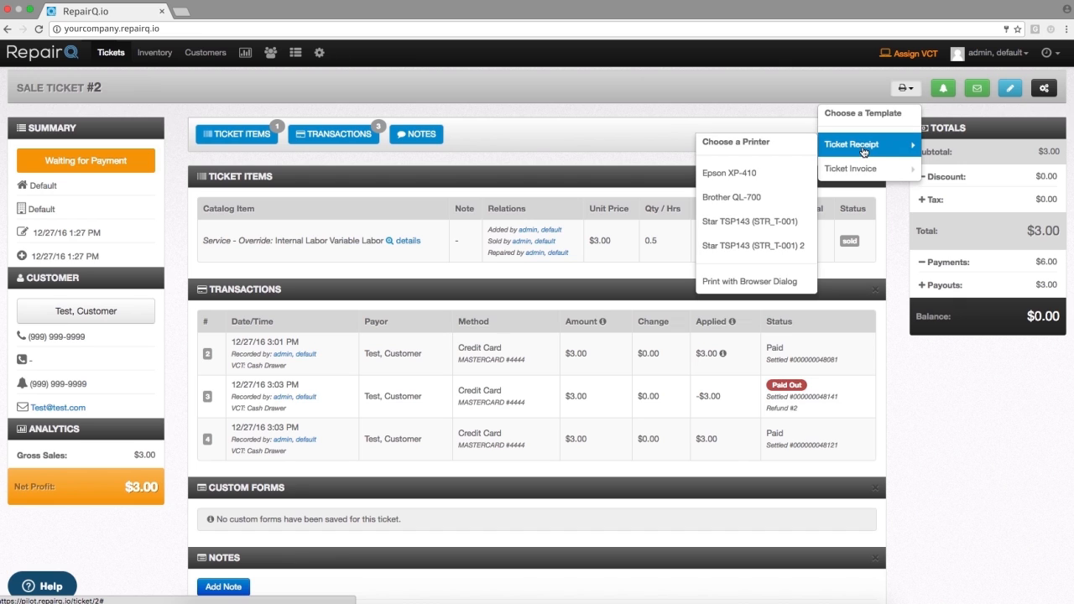
left_click(754, 246)
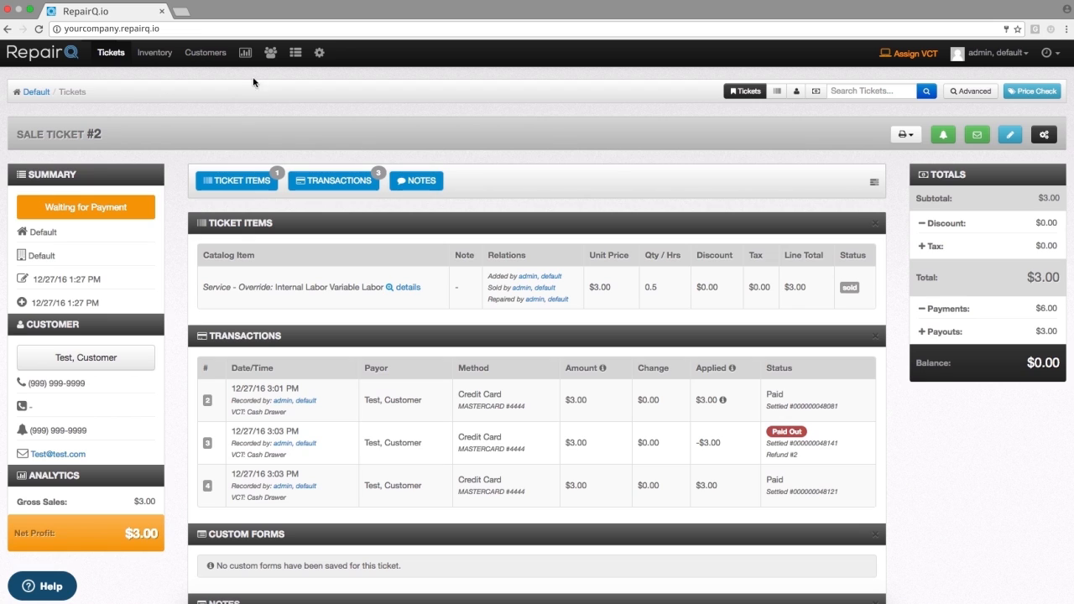
- Create a new print configuration, enter the office's name as its configuration name and set its location to All Locations
left_click(319, 52)
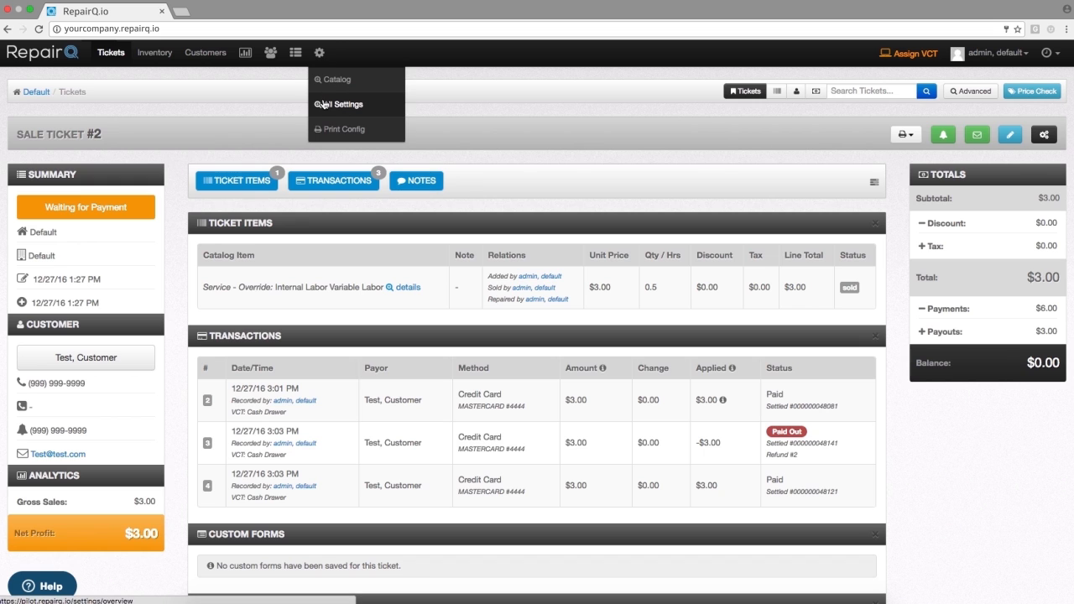
left_click(323, 103)
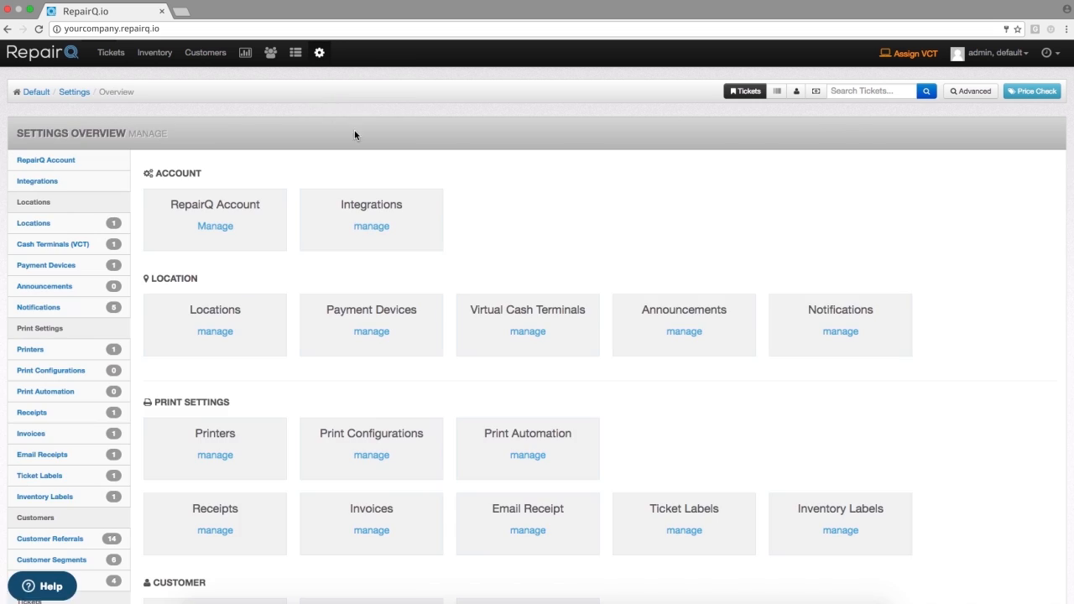
left_click(366, 456)
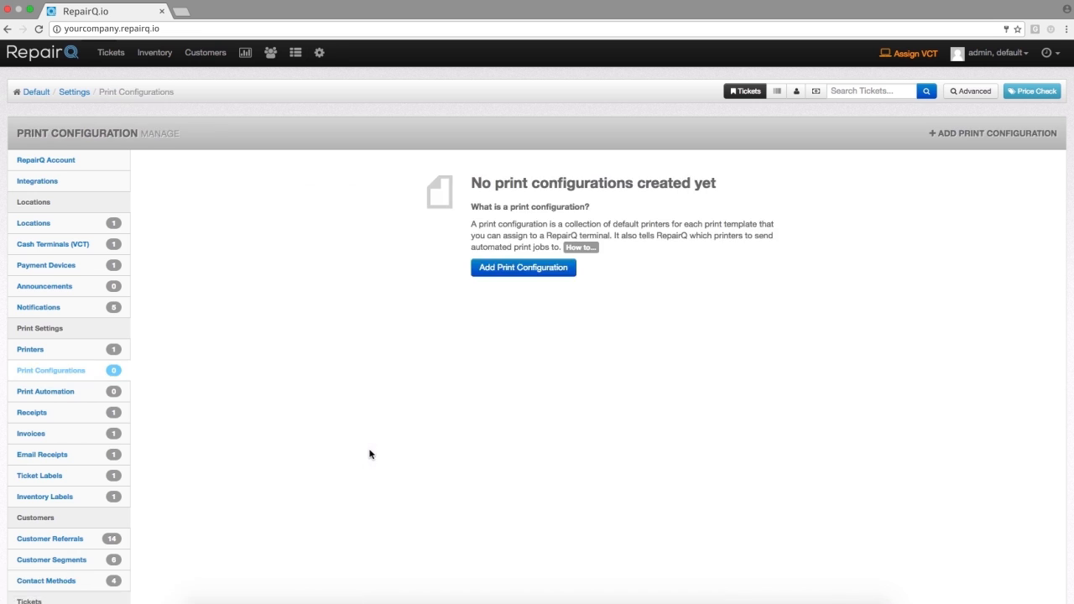
left_click(524, 268)
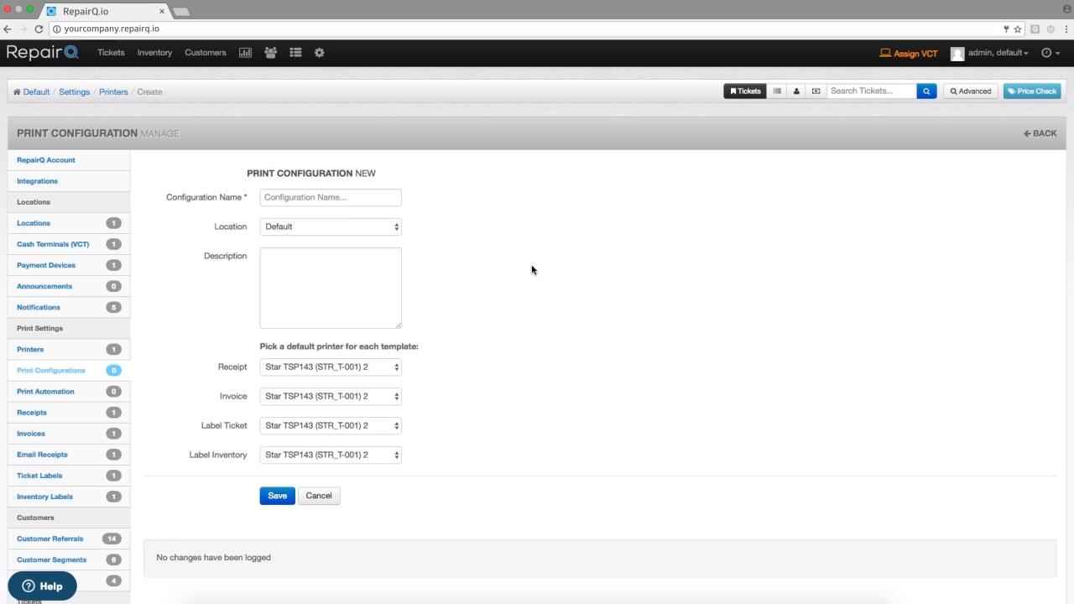
left_click(344, 196)
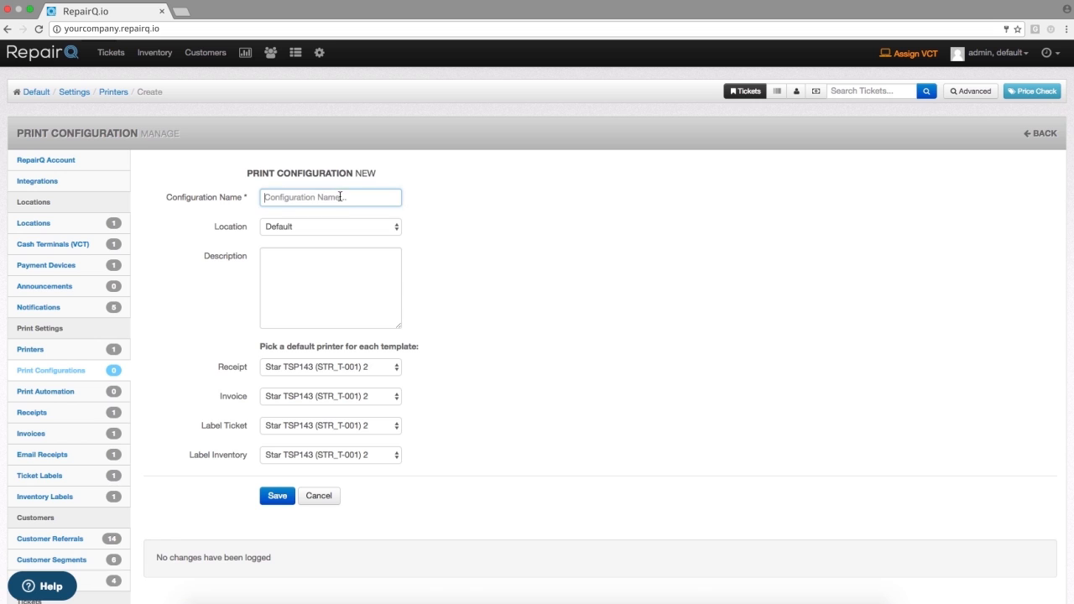
type("Travis Office")
left_click(324, 228)
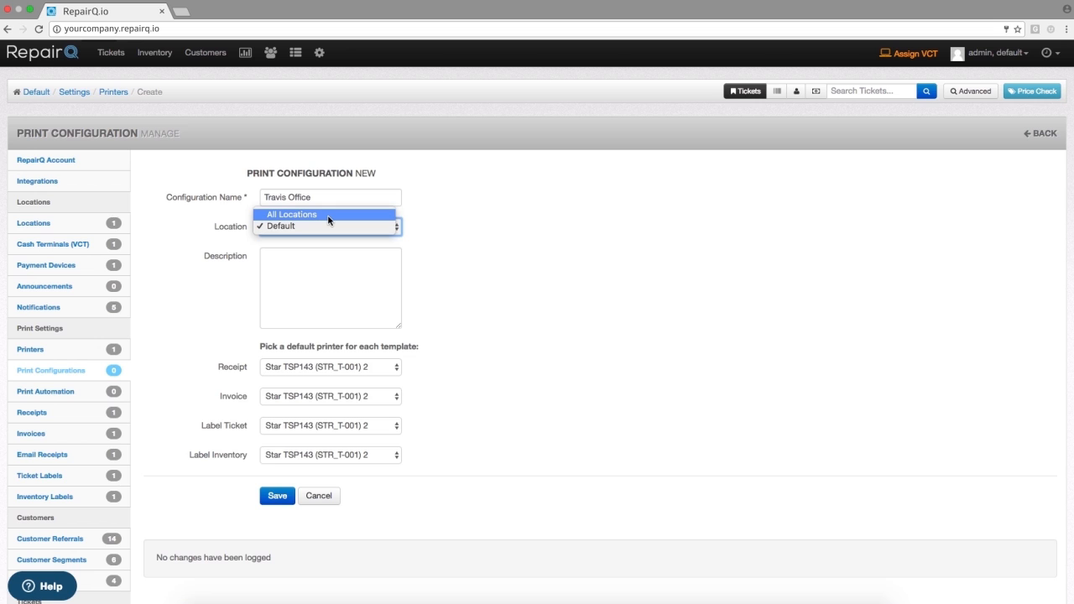
left_click(328, 216)
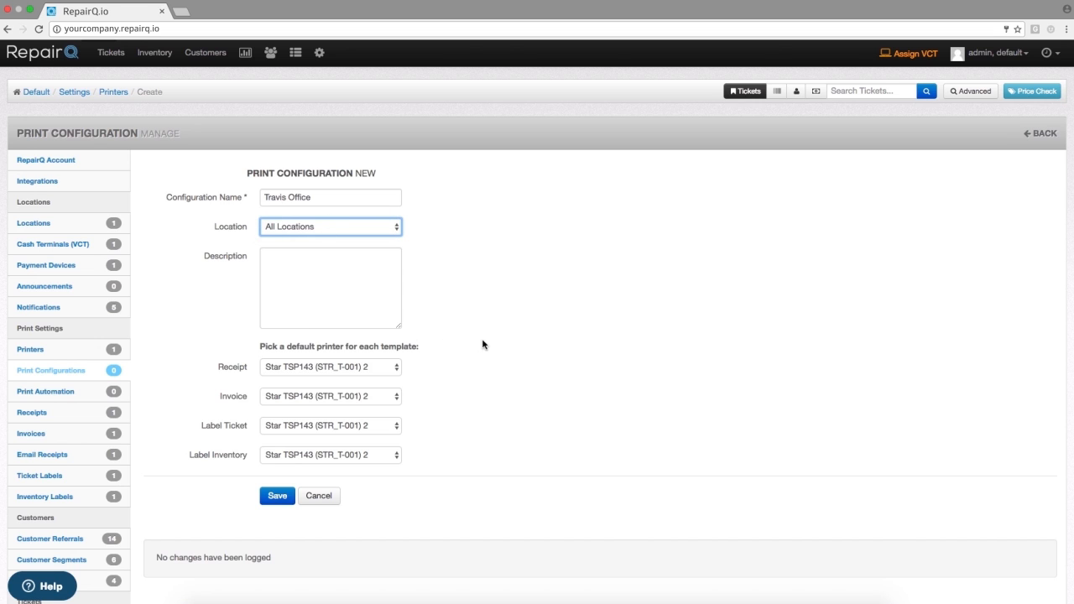
- Keep Star TSP143 (STR_T-001) 2 as the default receipt printer and save the new print configuration
scroll(473, 353, "down", 1)
left_click(327, 339)
left_click(327, 336)
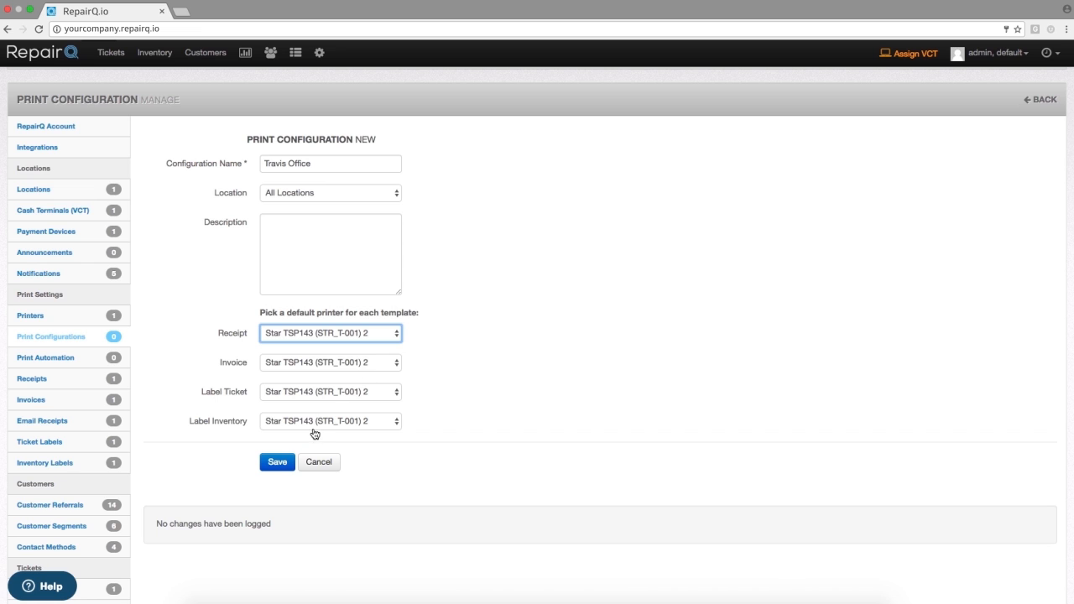
left_click(284, 462)
left_click(285, 463)
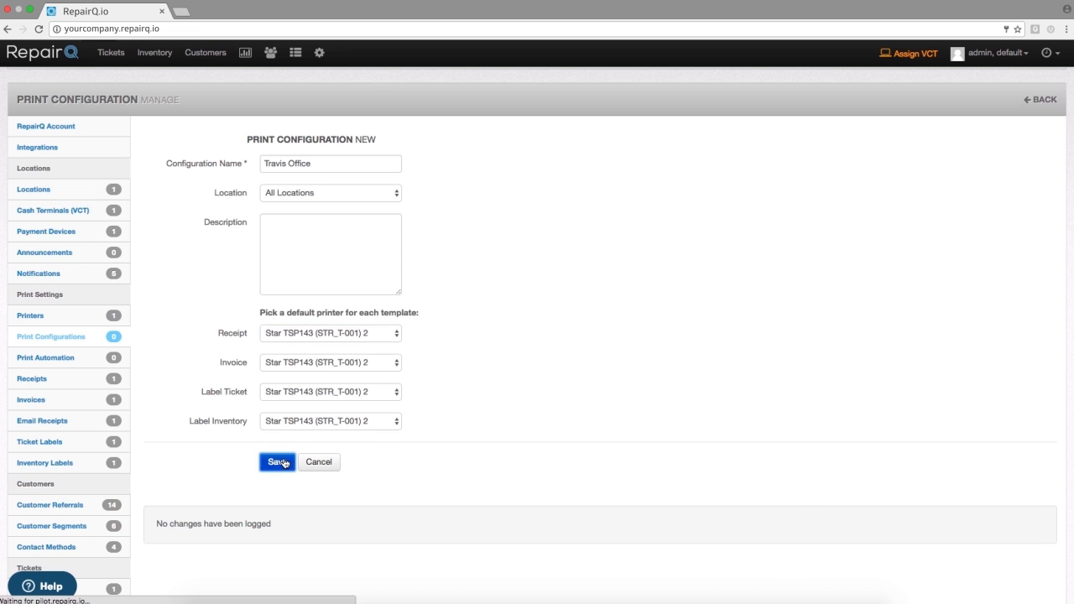
scroll(283, 463, "down", 1)
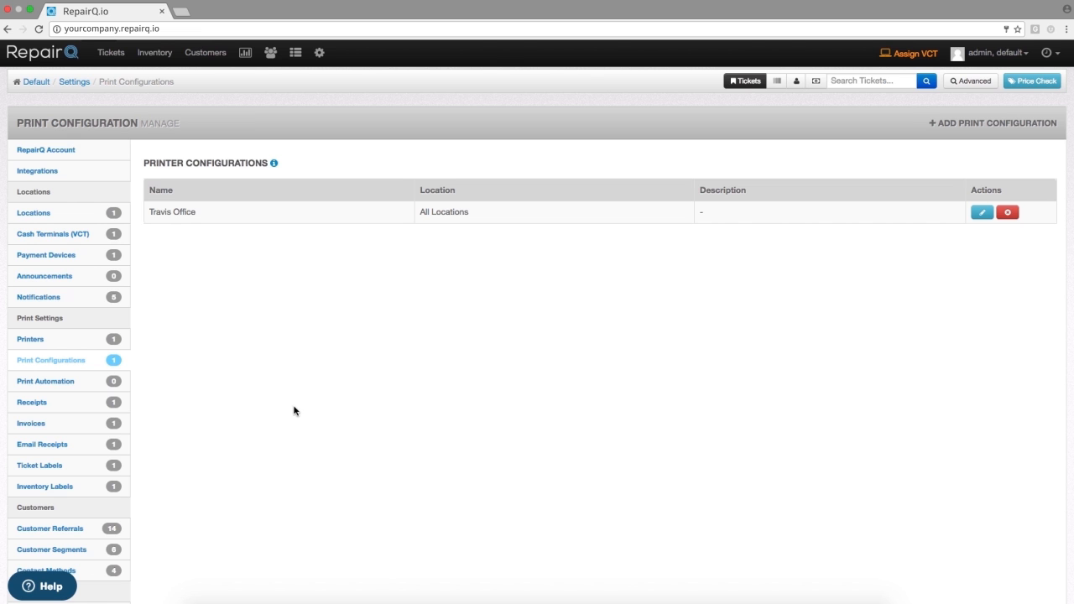
- Assign the newly saved office print configuration to this terminal and close the Print Configuration dialog
left_click(319, 52)
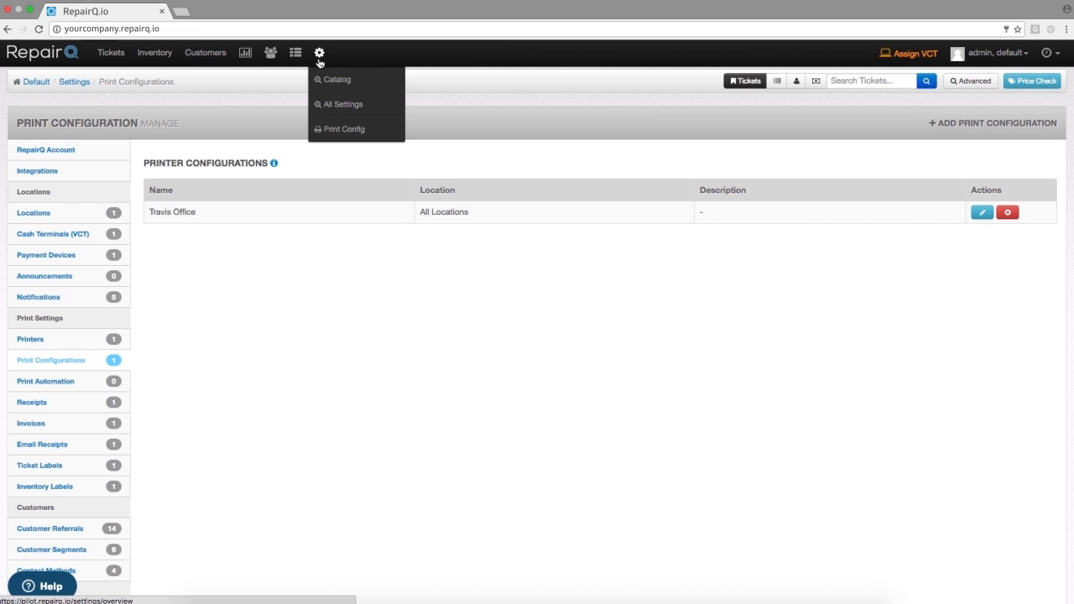
left_click(327, 131)
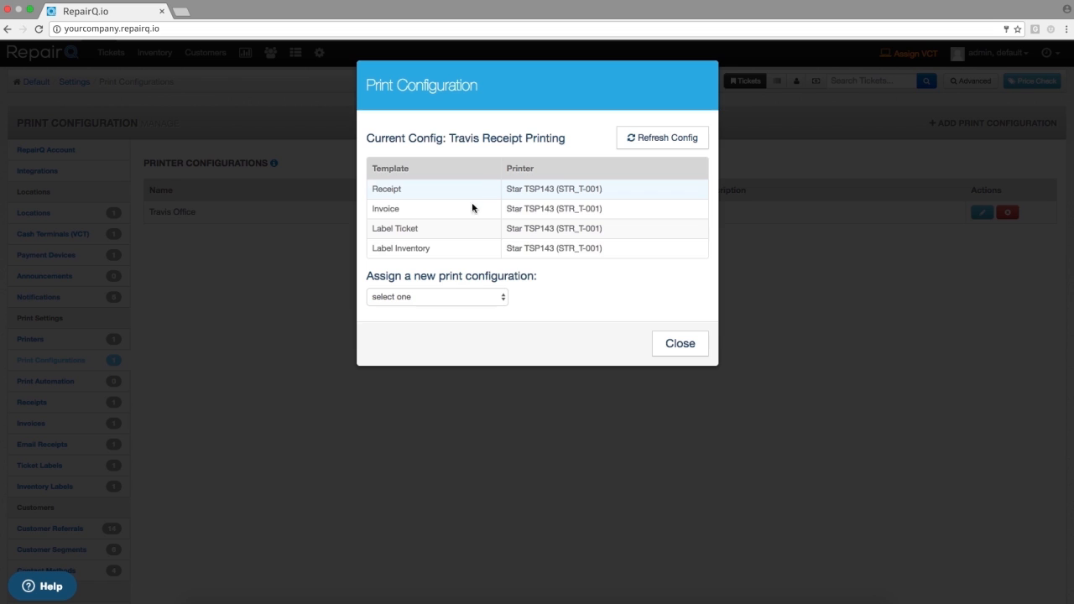
left_click(429, 297)
left_click(417, 308)
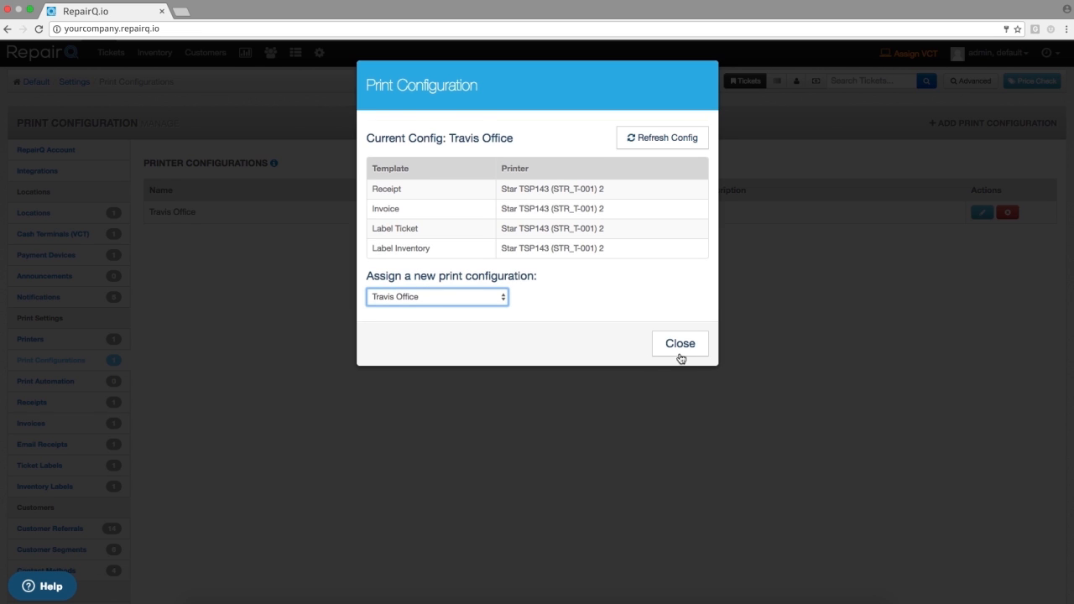
left_click(681, 345)
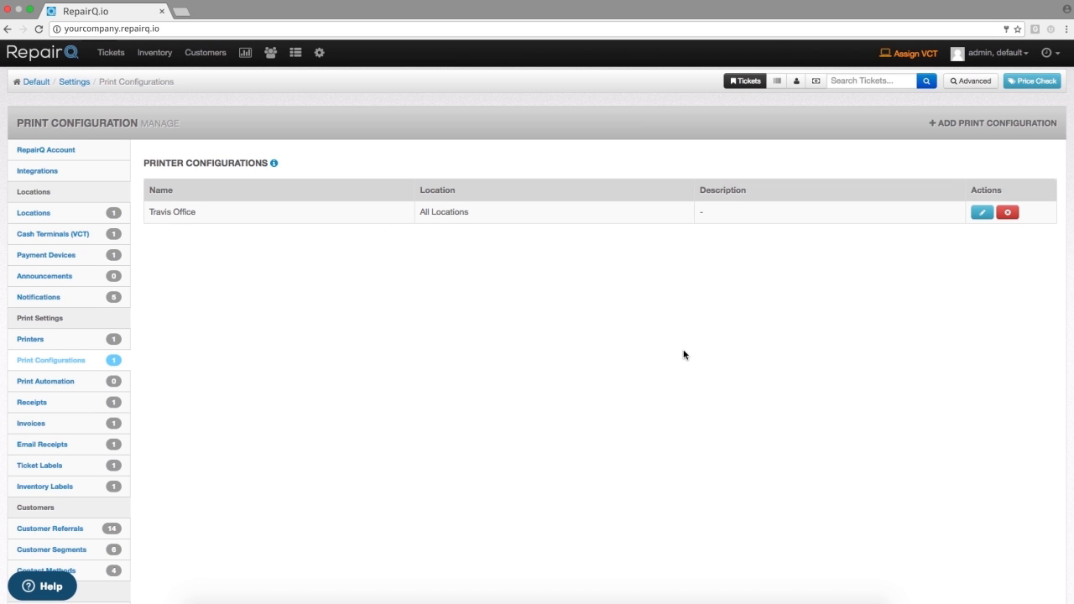
- Start a new print automation in the settings and name it Repair Intake
left_click(319, 52)
left_click(339, 104)
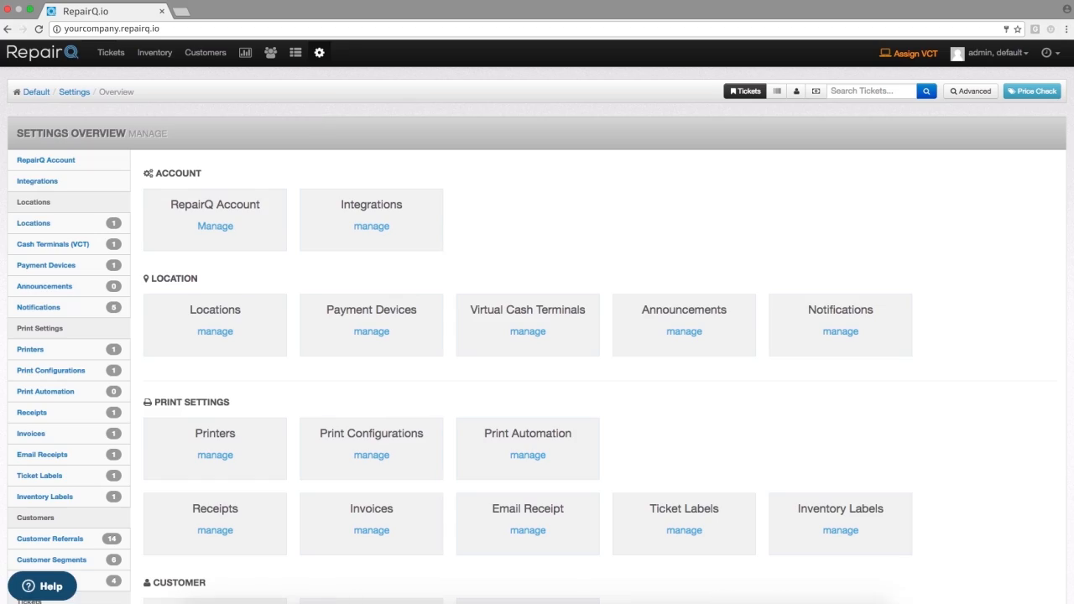
left_click(540, 444)
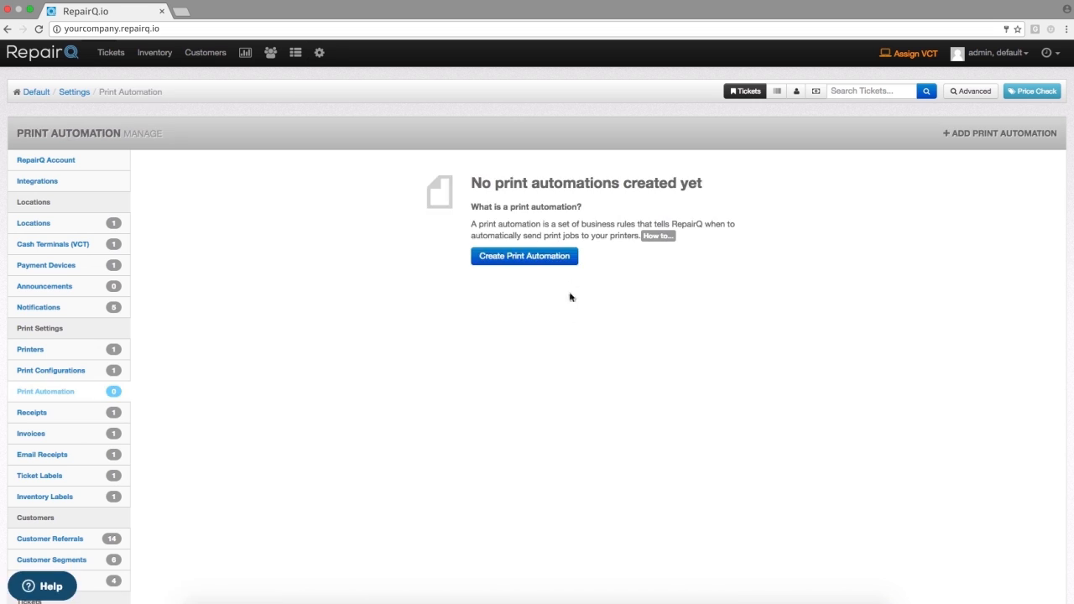
left_click(544, 258)
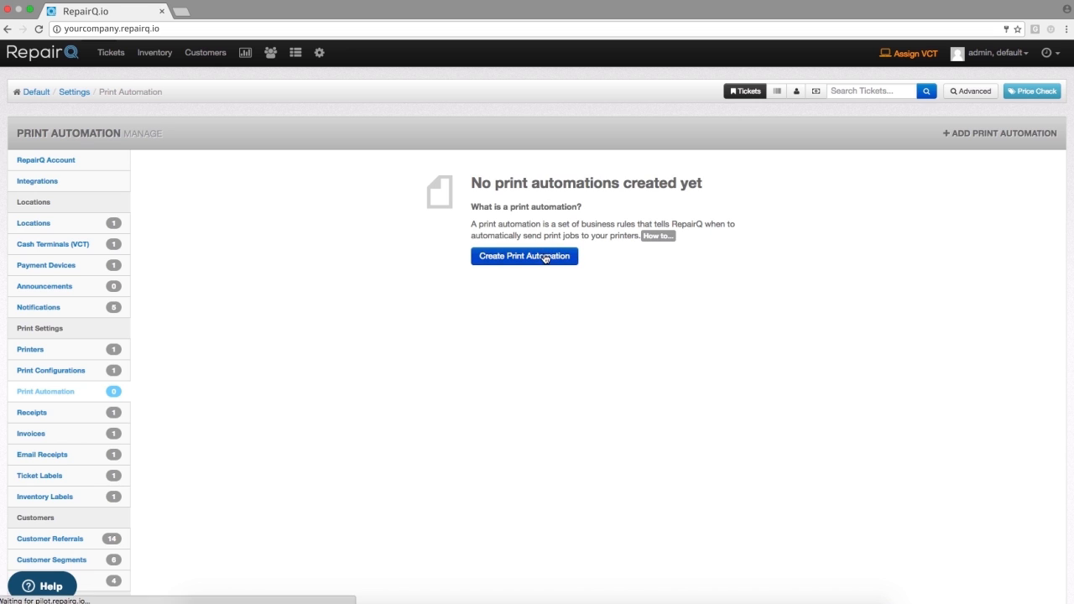
left_click(345, 197)
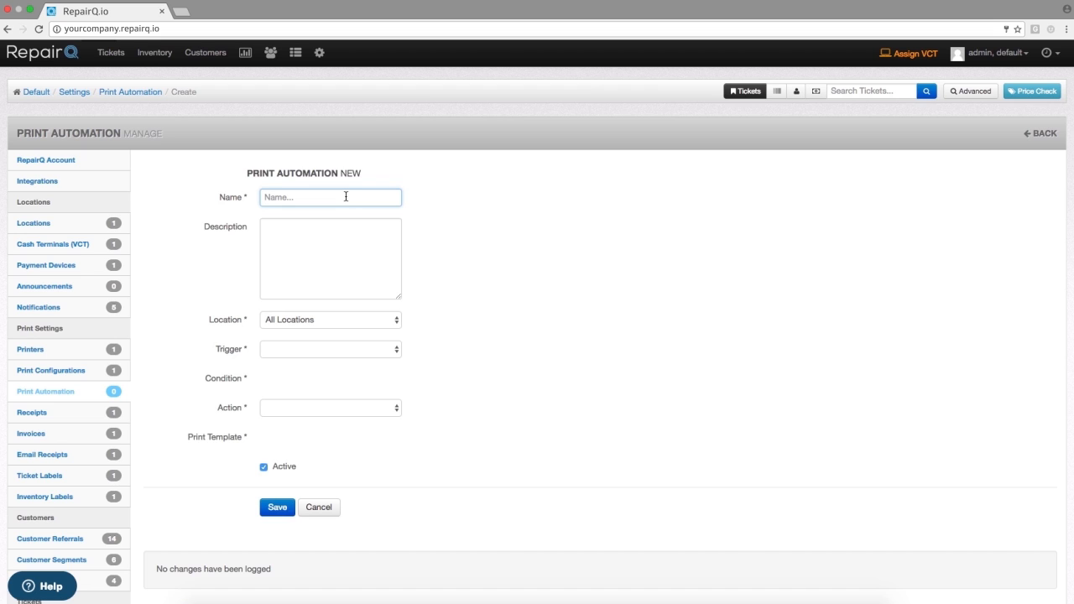
type("Repair Intake")
- Set the automation's trigger to Ticket Status Change with In Diagnosis as the condition
scroll(317, 348, "down", 1)
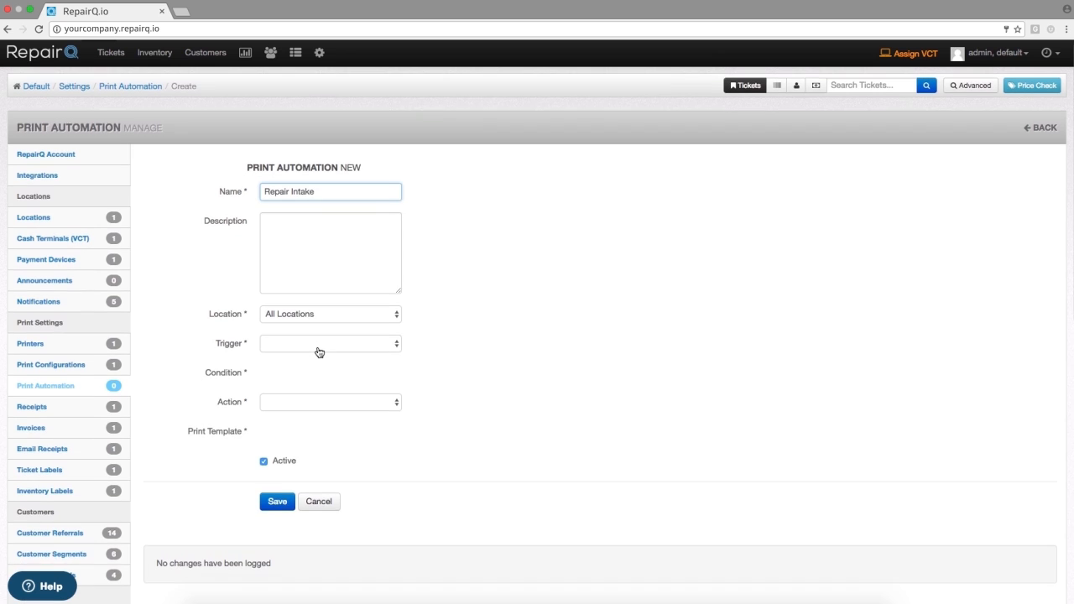
left_click(318, 346)
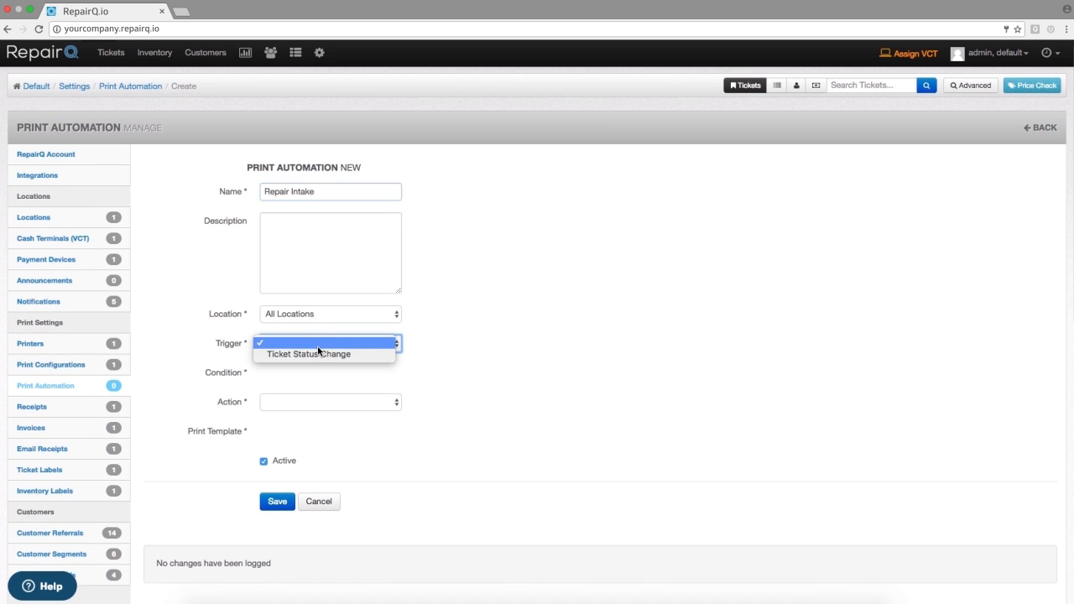
left_click(314, 354)
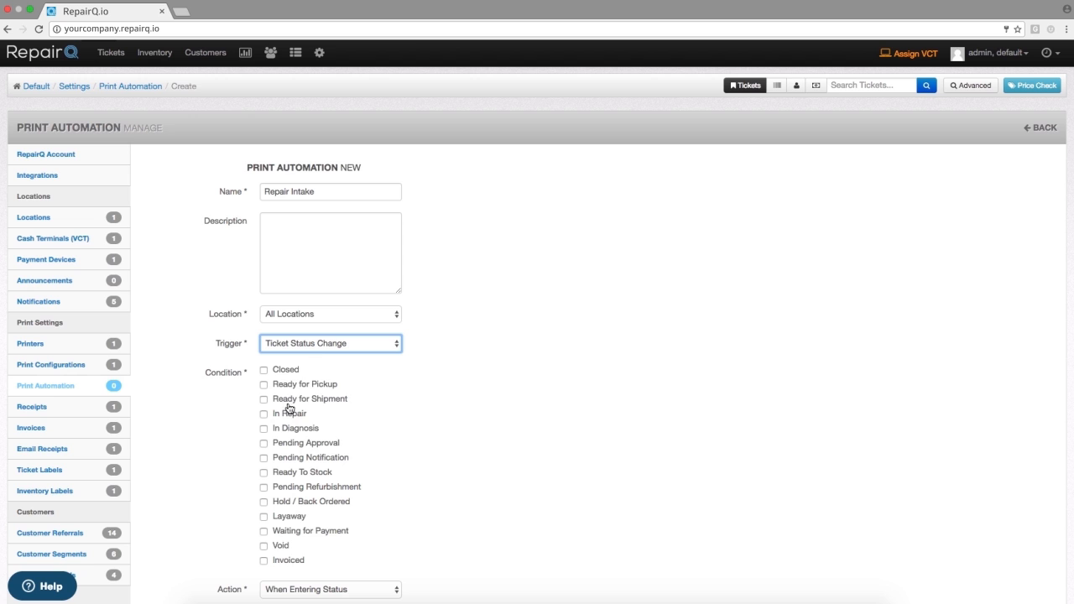
left_click(286, 430)
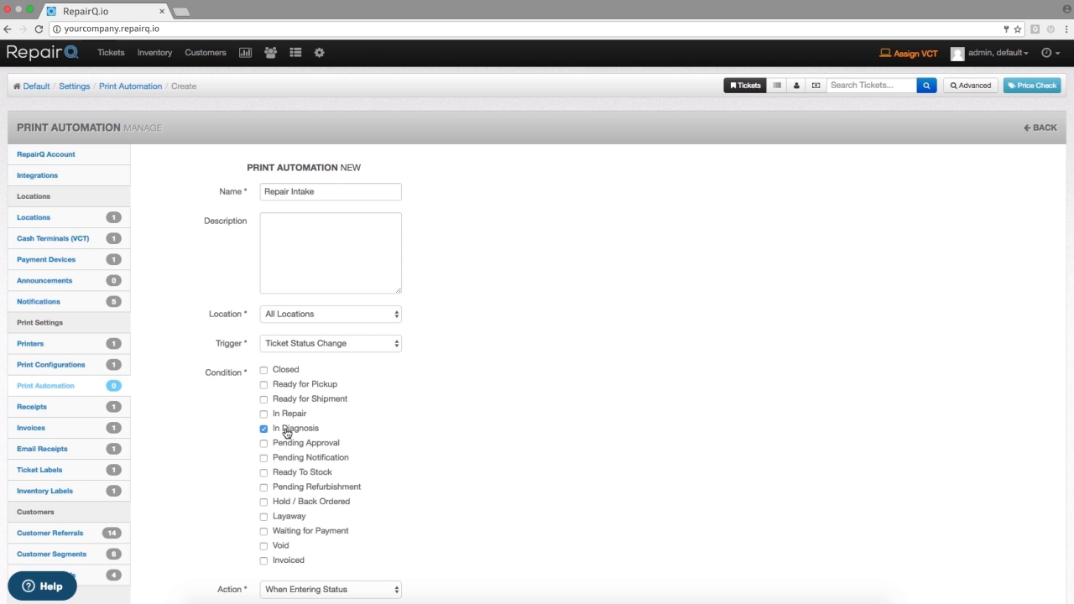
- Keep the automation's action as When Entering Status
scroll(490, 434, "down", 2)
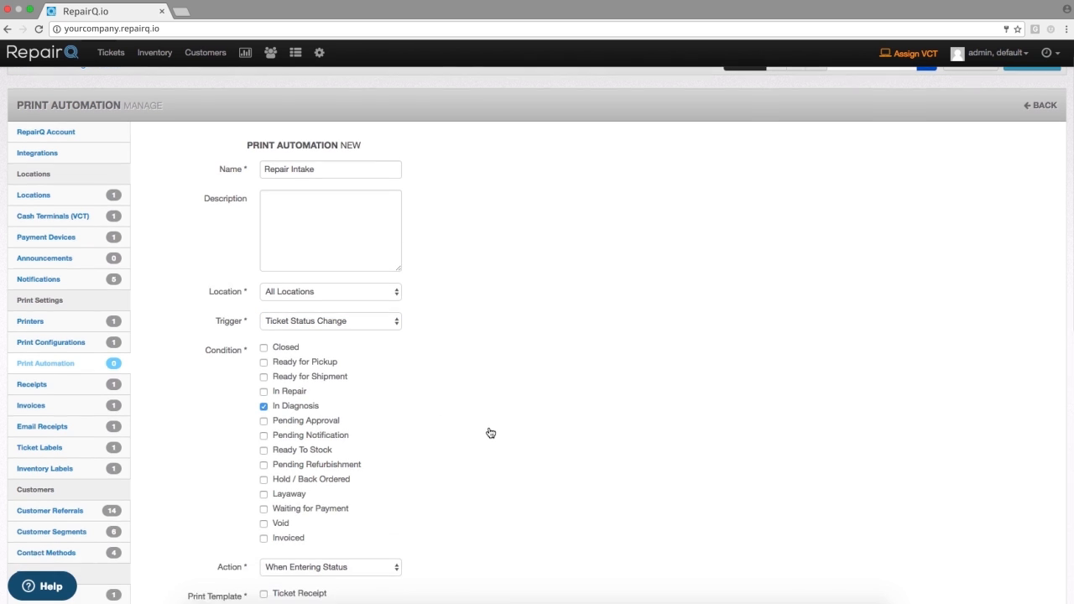
scroll(490, 433, "down", 1)
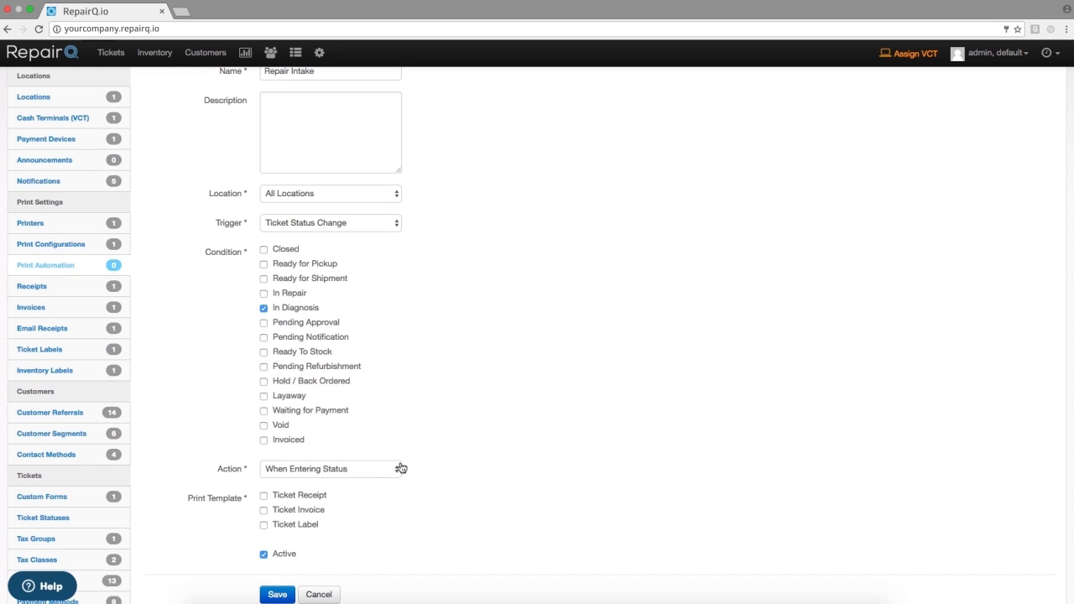
left_click(283, 472)
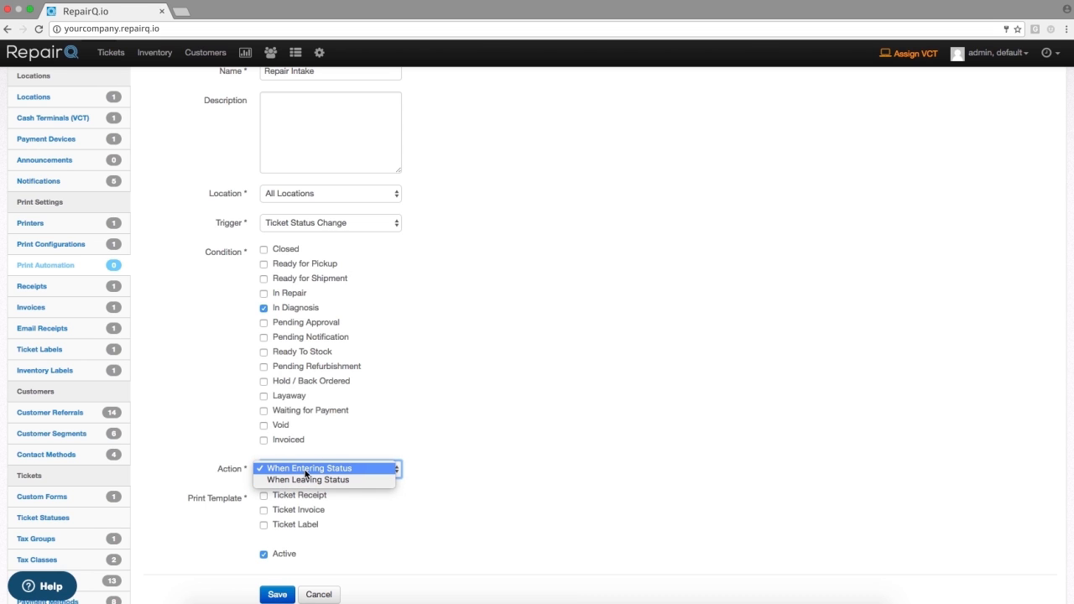
left_click(305, 472)
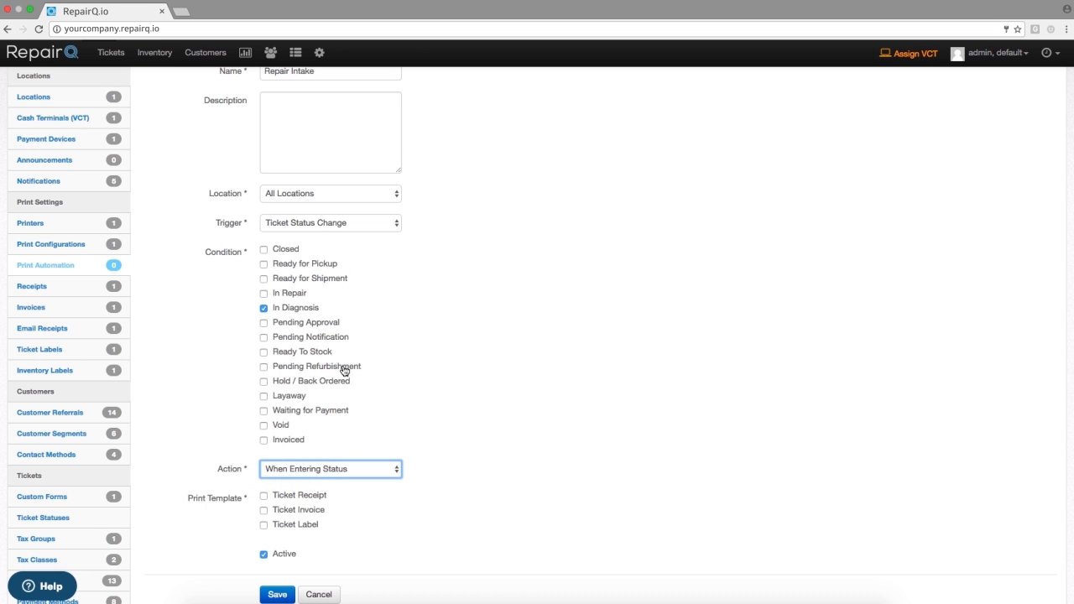
- Select the Ticket Receipt and Ticket Label print templates for the automation and save it
left_click(303, 497)
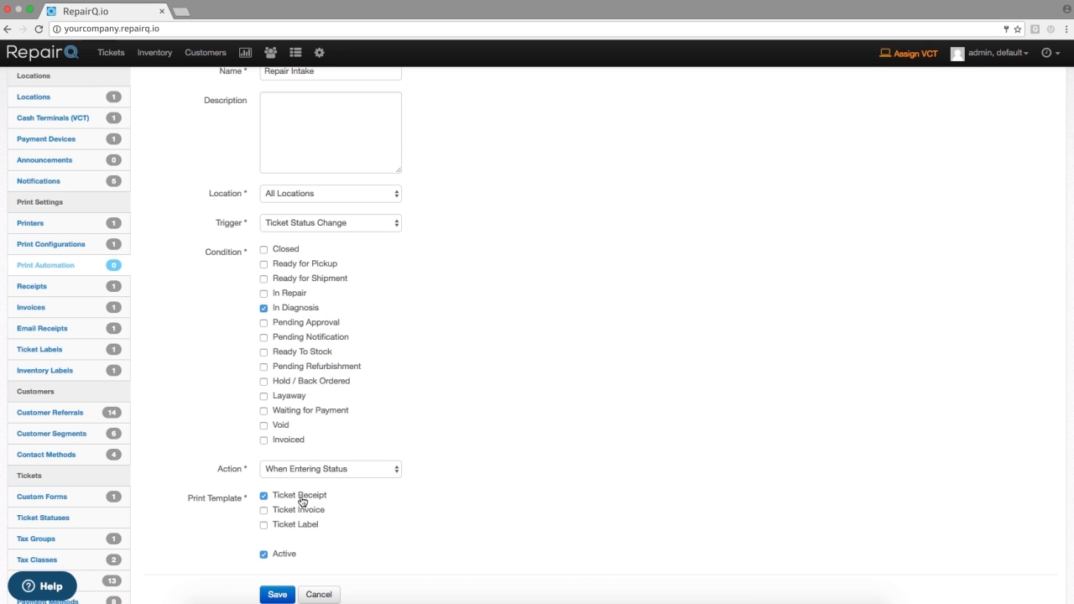
left_click(292, 529)
scroll(639, 537, "down", 2)
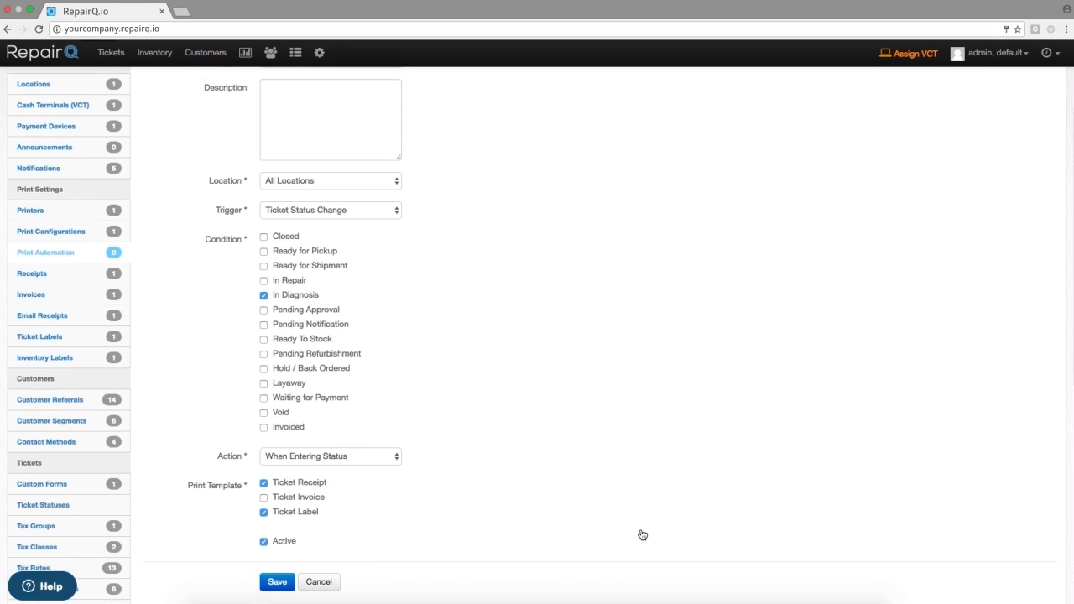
left_click(277, 519)
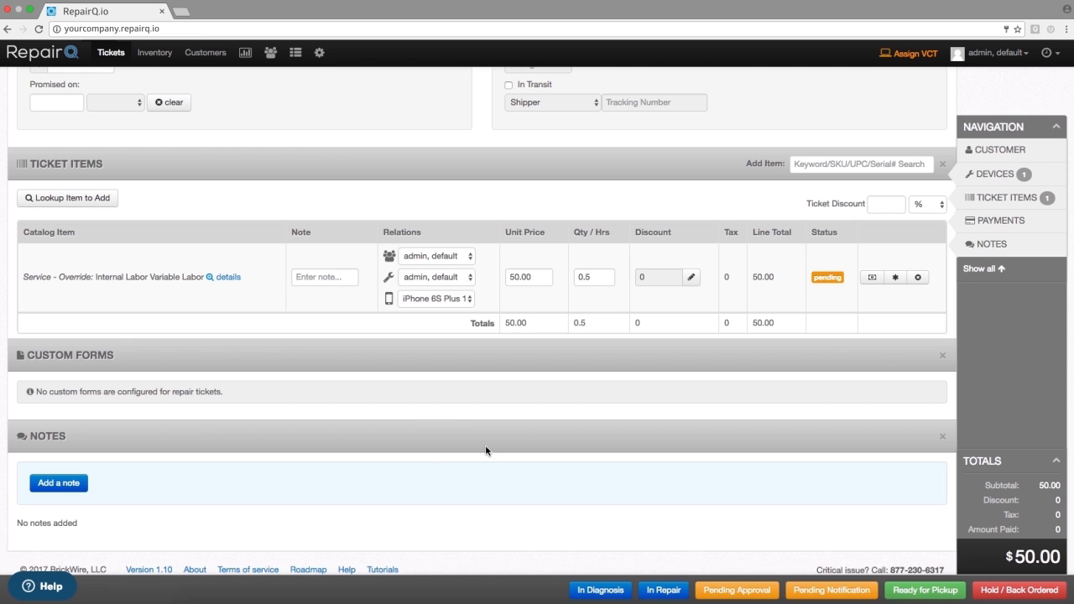
- Move the repair ticket with the internal labor item to the In Diagnosis status
left_click(595, 592)
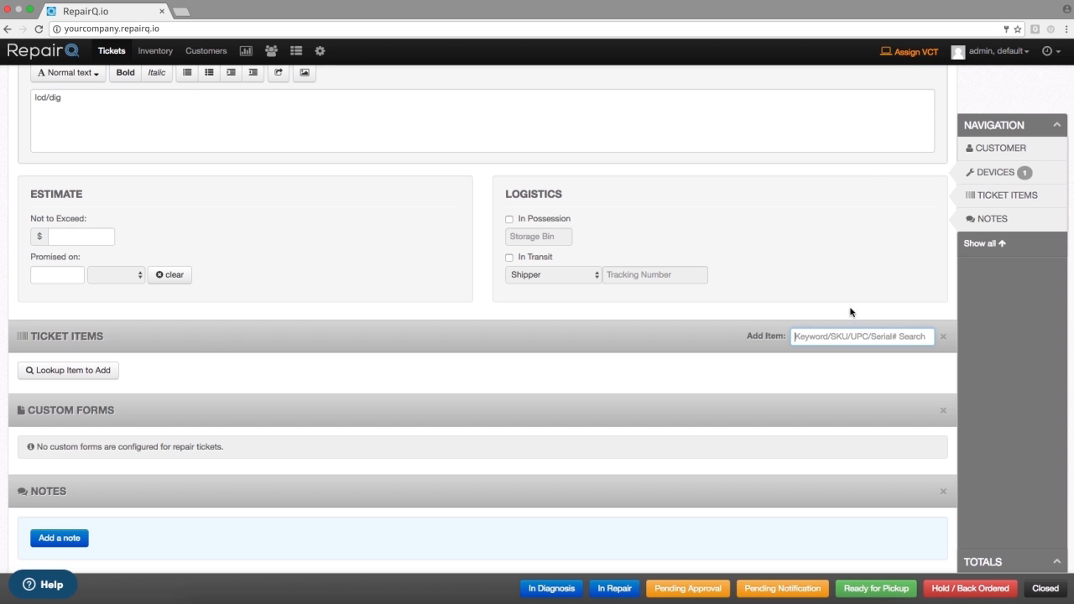
- Search the repair ticket's items for SKU RQIPH6LCDB and clear the search
type("RQIPH6LCDB")
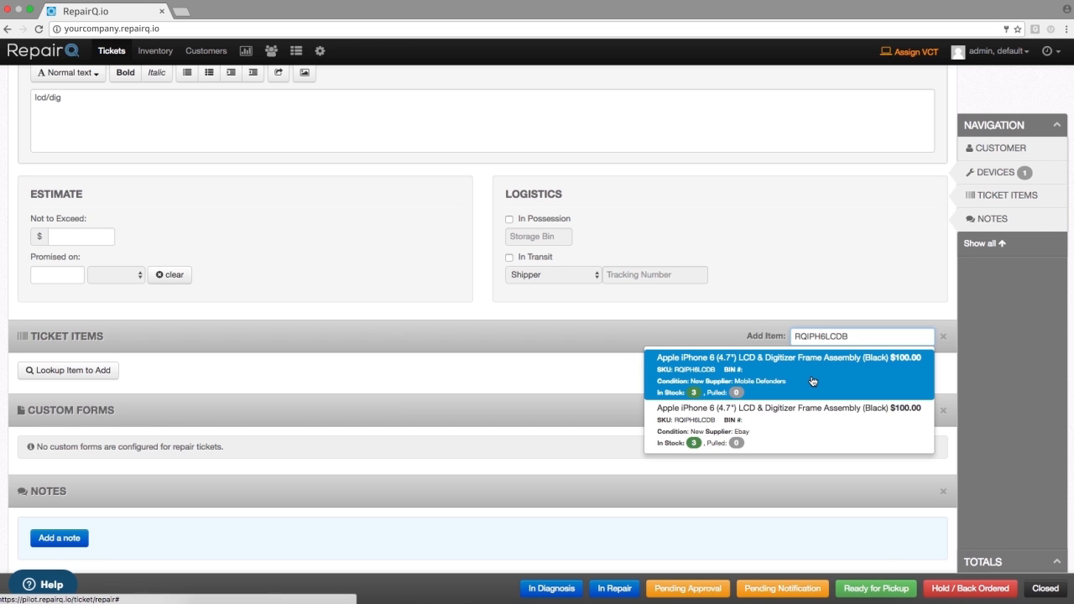
double_click(834, 337)
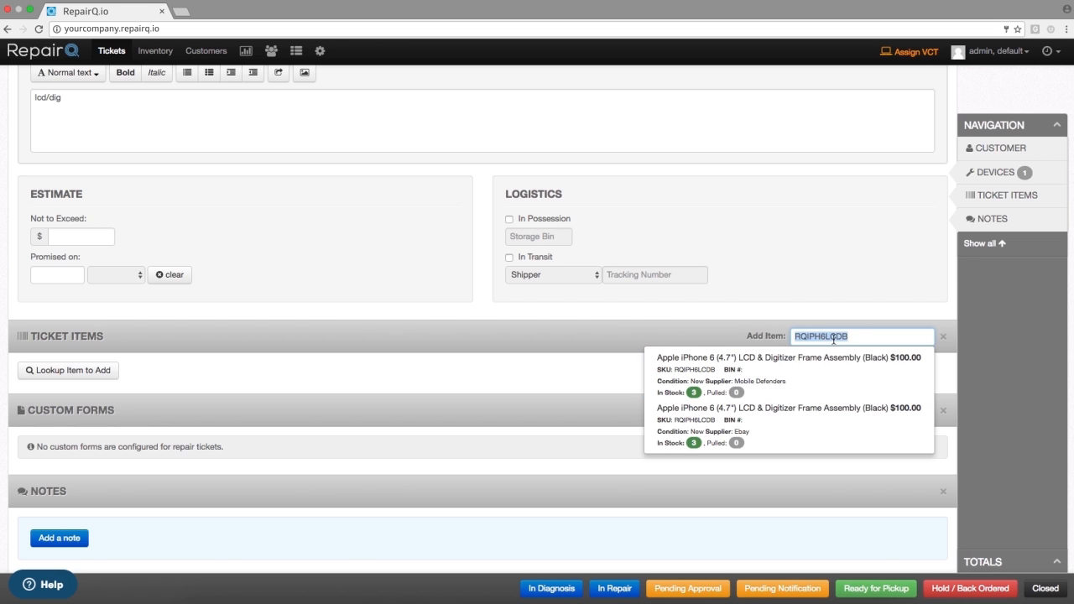
key("BackSpace")
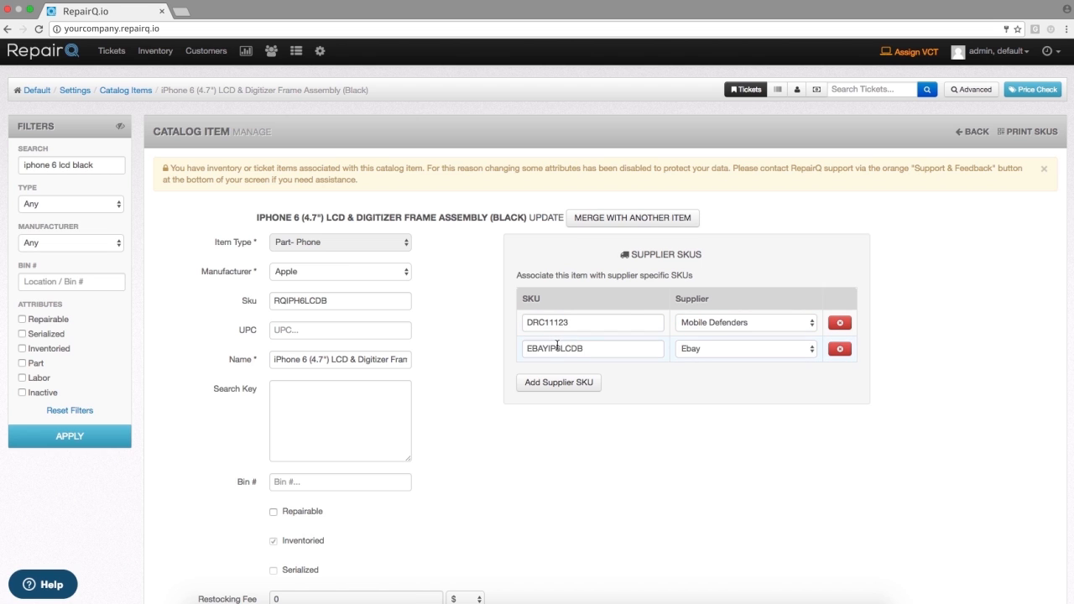
- Copy the Ebay supplier SKU EBAYIP6LCDB from the catalog item and use it to add the Ebay iPhone 6 LCD assembly to the repair ticket
double_click(557, 347)
key("ctrl+c")
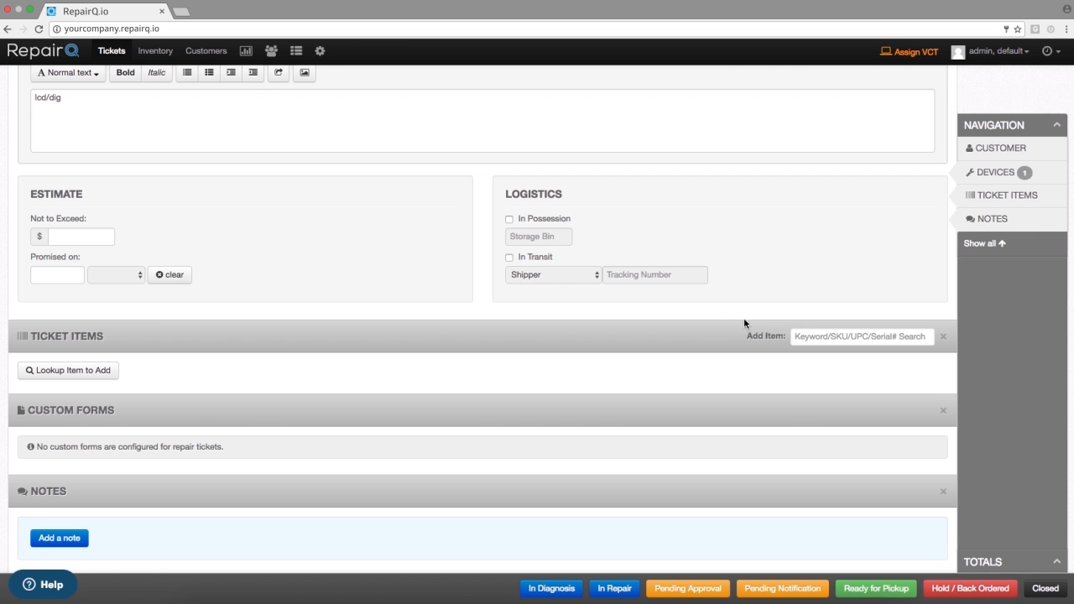
left_click(808, 337)
key("ctrl+v")
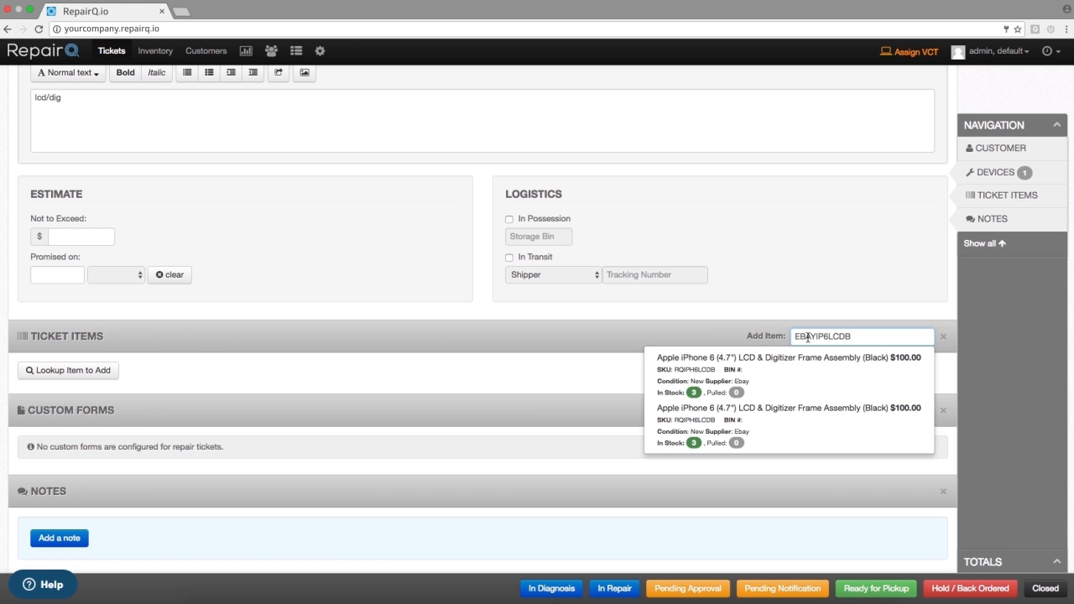
left_click(775, 388)
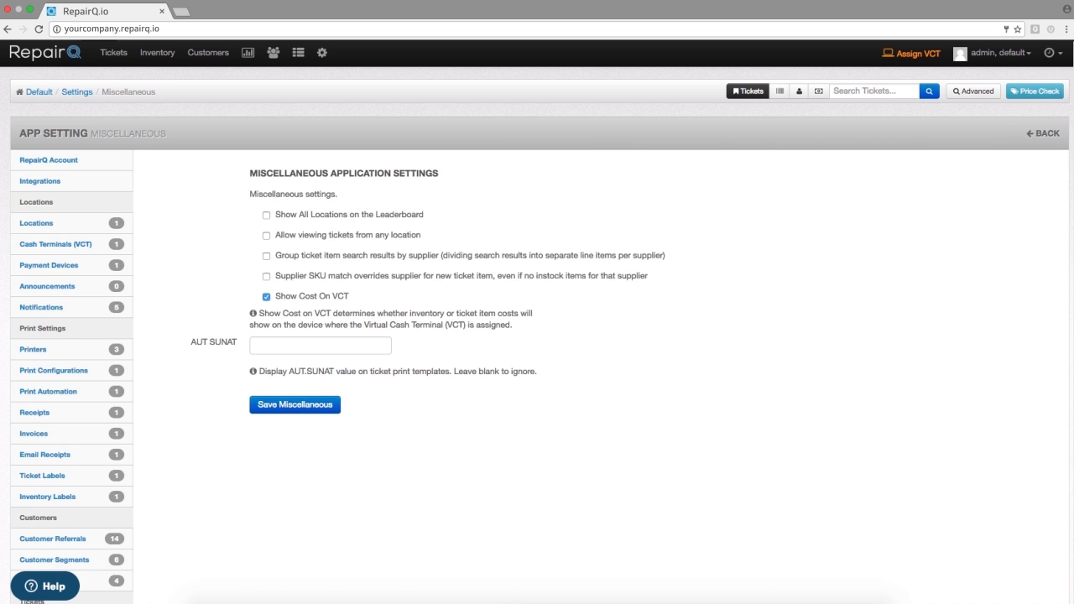
- Turn on the supplier SKU match override for new ticket items and save the miscellaneous settings
left_click(317, 282)
left_click(293, 403)
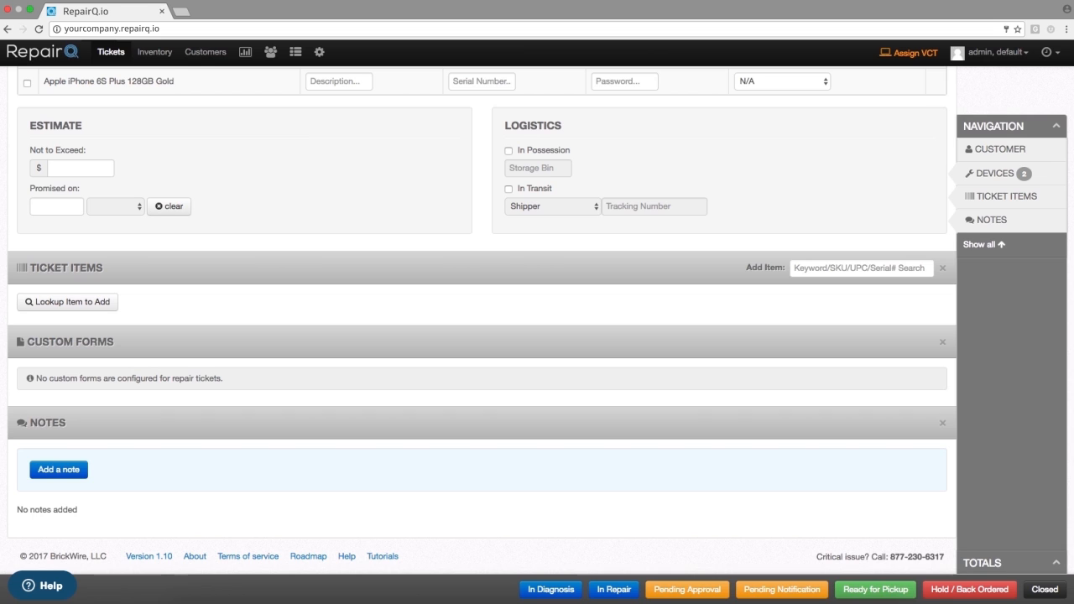
- Add the black iPhone 6 LCD assembly to the repair ticket by supplier SKU EBAYIP6LCDB and remove it again
left_click(826, 268)
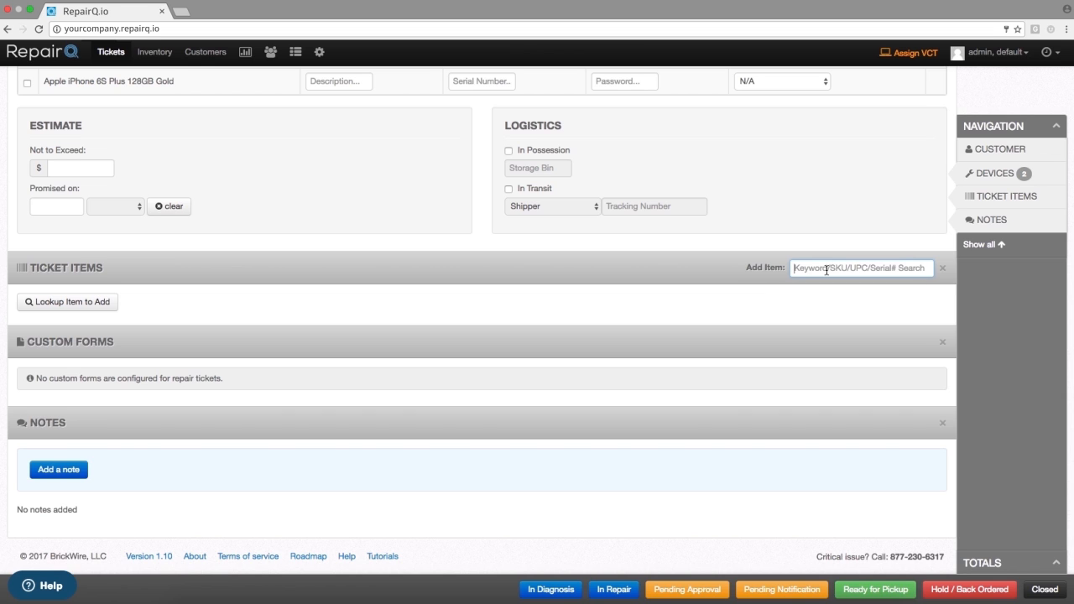
type("EBAYIP6LCDB")
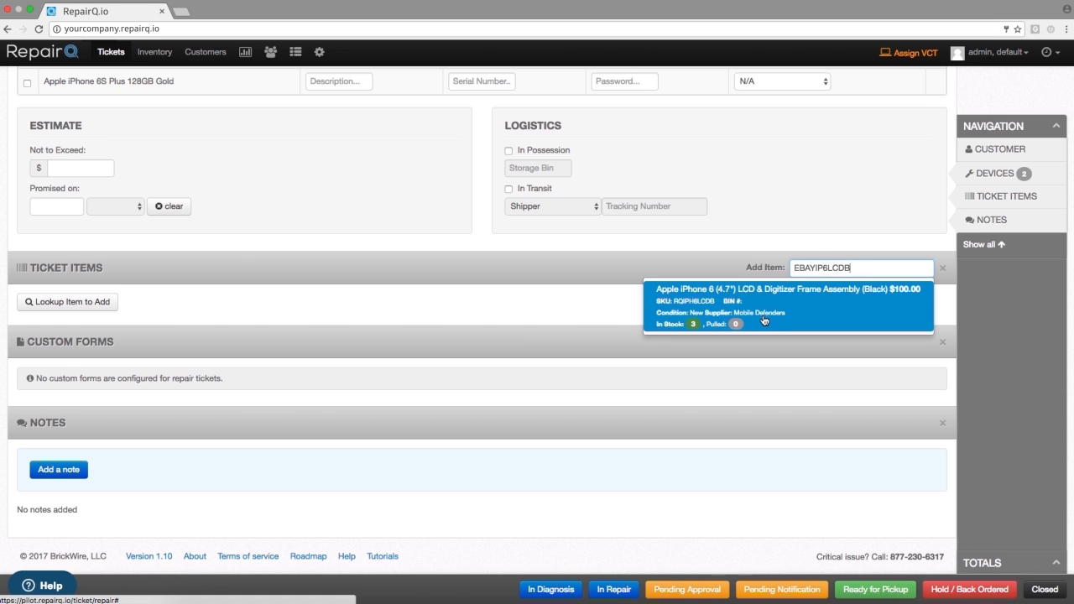
left_click(819, 311)
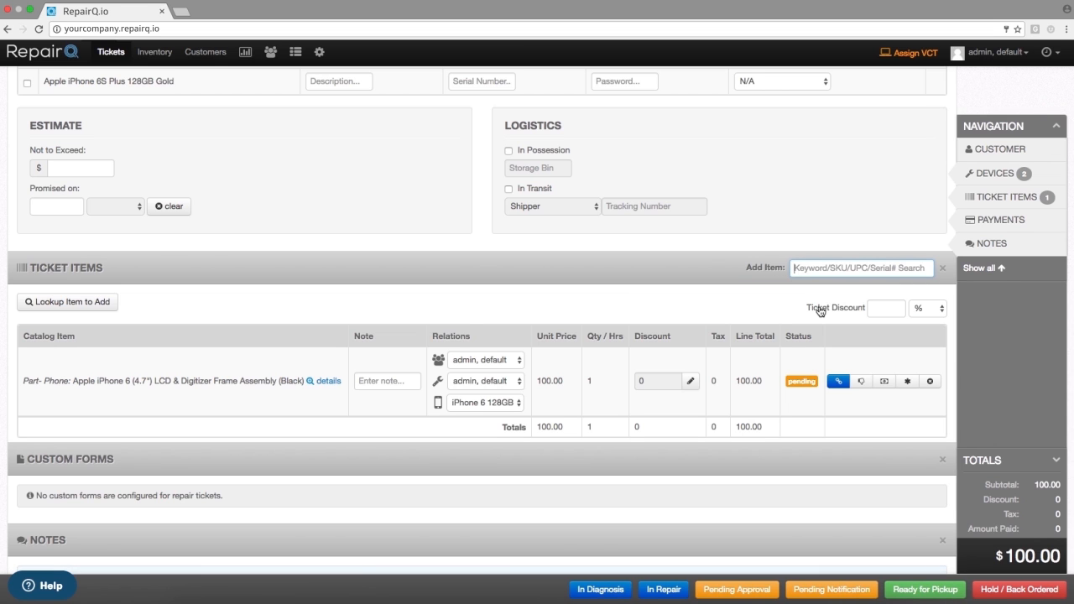
left_click(930, 381)
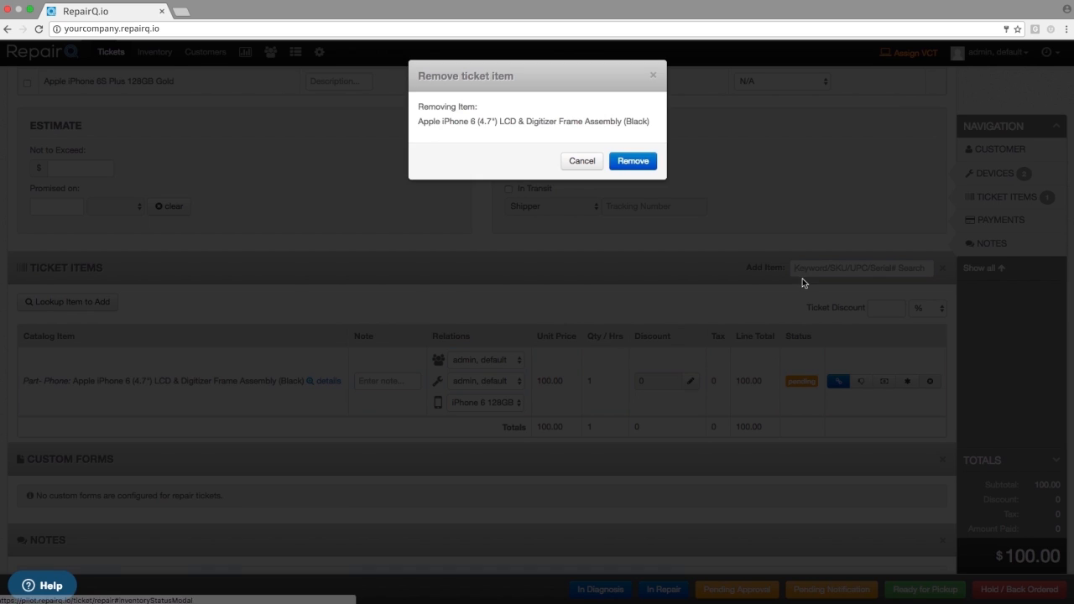
left_click(643, 163)
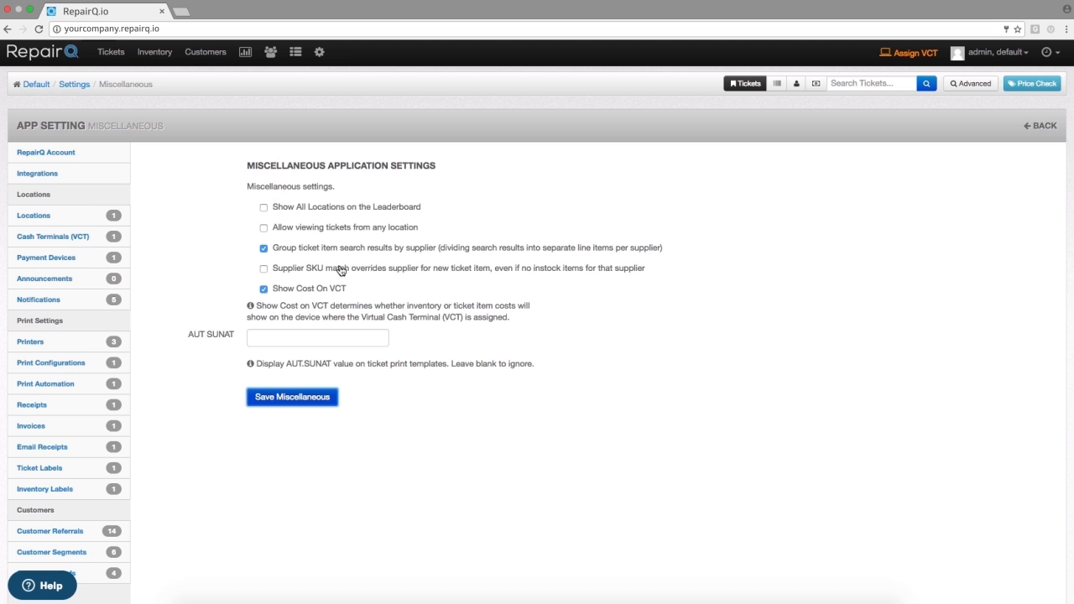
- Let a supplier SKU match override the supplier even without instock items, and save the miscellaneous settings
left_click(341, 270)
left_click(292, 398)
- Return to the repair ticket and add the Ebay-supplied black iPhone 6 LCD assembly using supplier SKU EBAYIP6LCDB
left_click(890, 57)
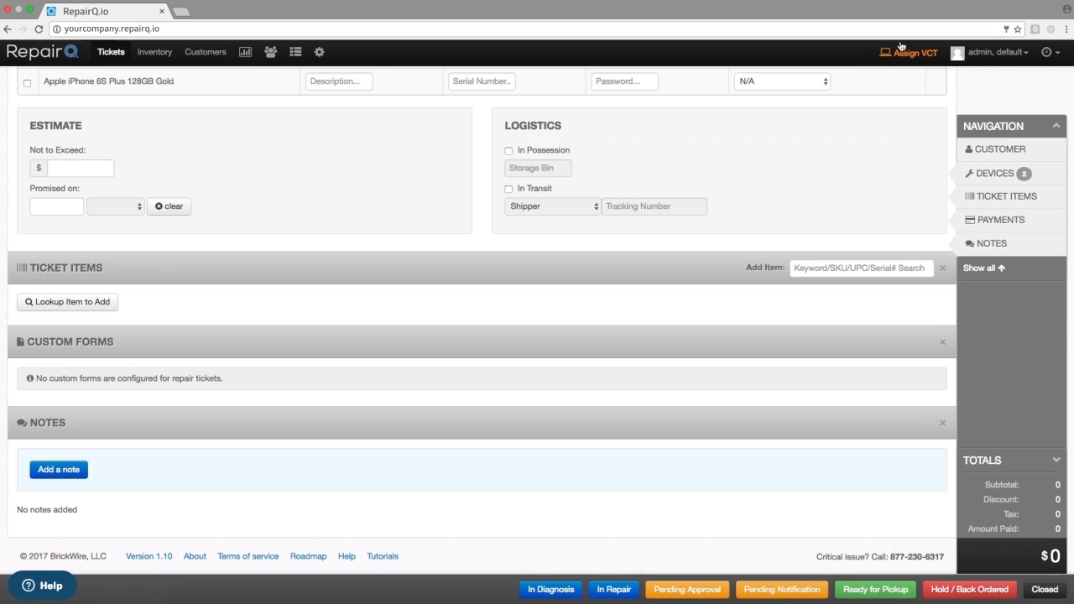
left_click(818, 264)
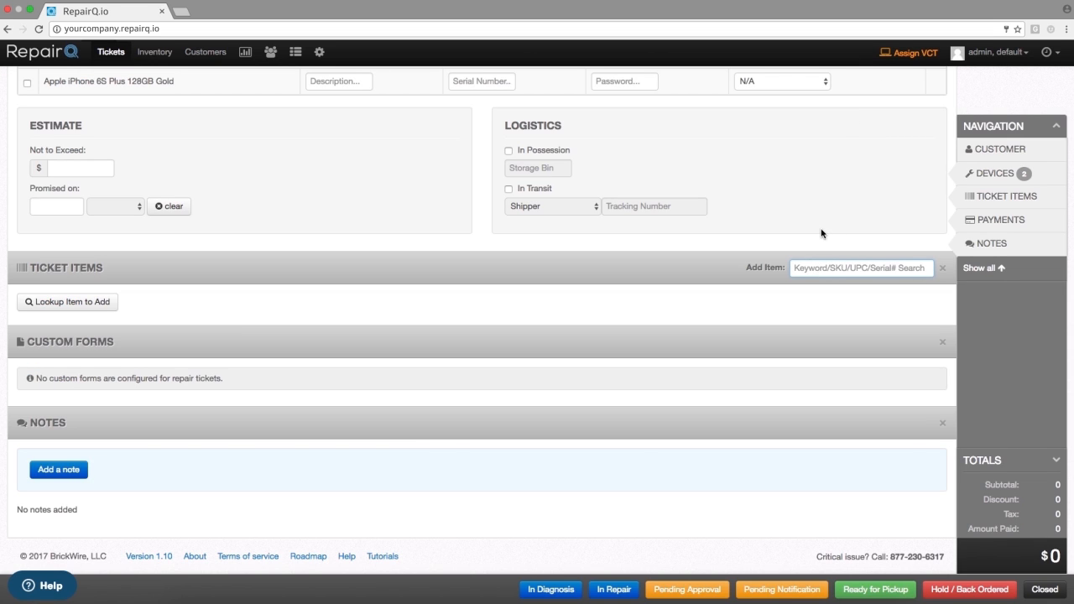
type("EBAYIP6LCDB")
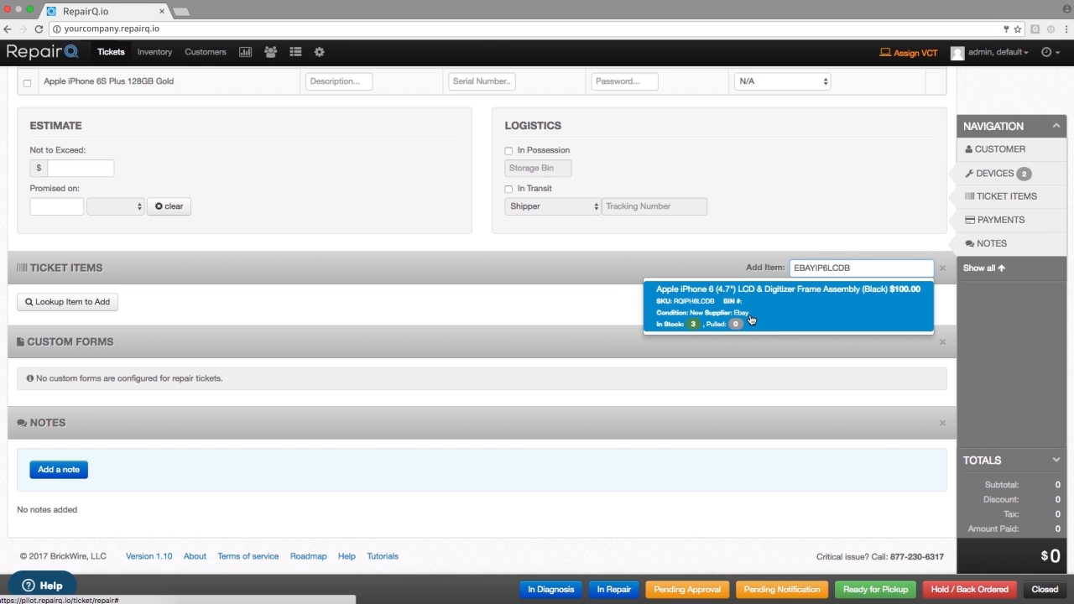
left_click(751, 320)
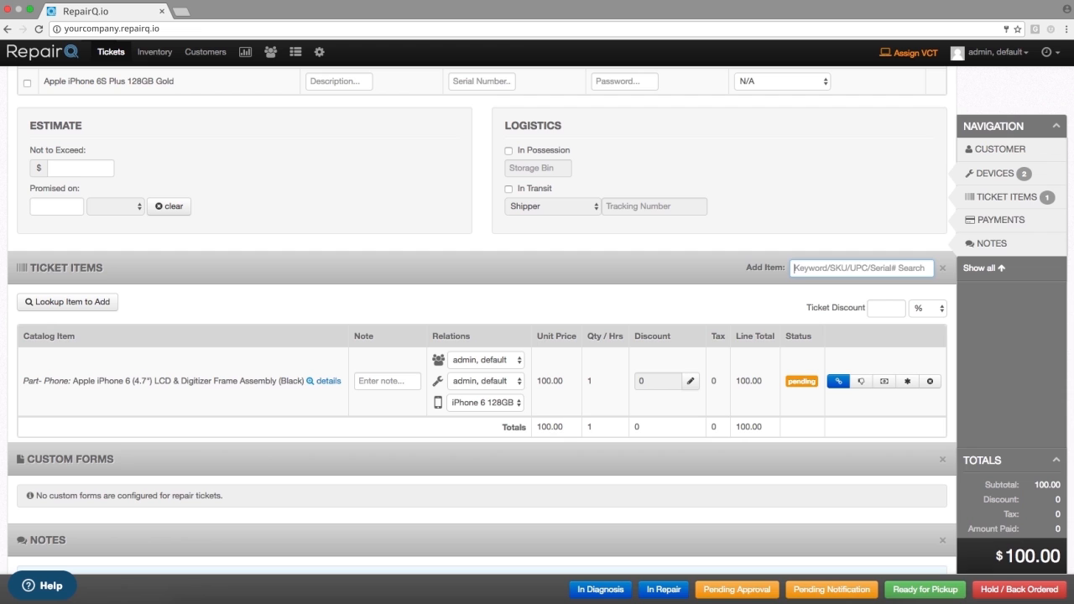
- Enable grouping of ticket item search results by supplier and save the miscellaneous settings
left_click(293, 403)
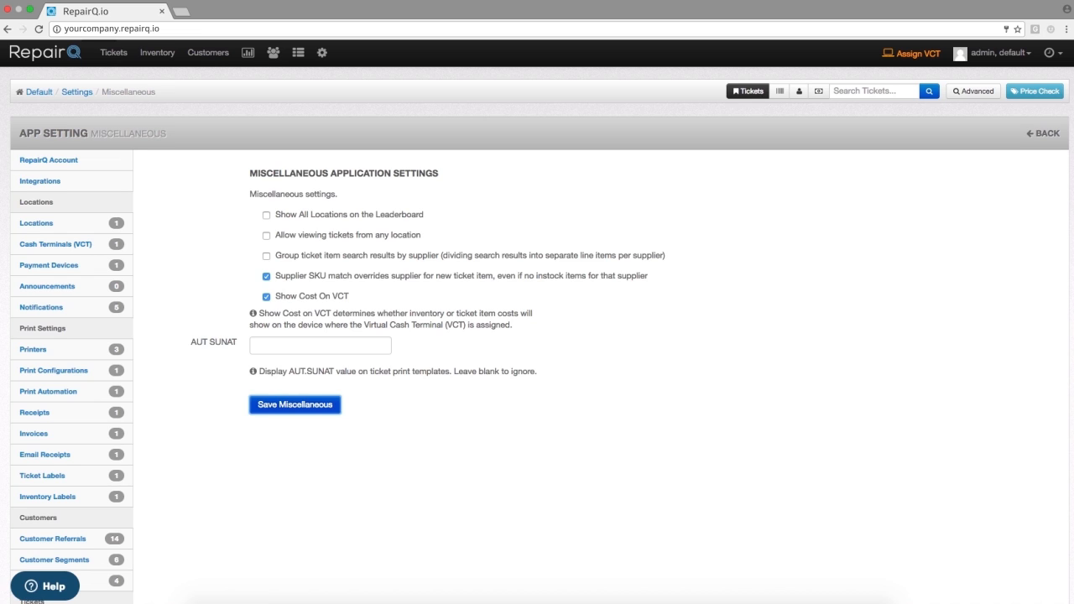
left_click(360, 263)
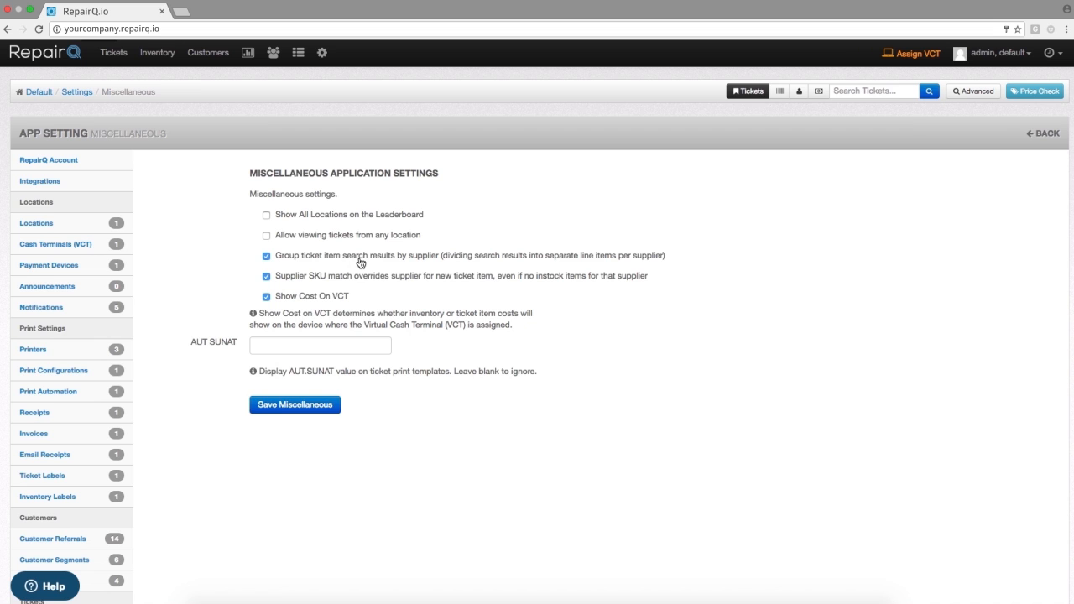
left_click(294, 405)
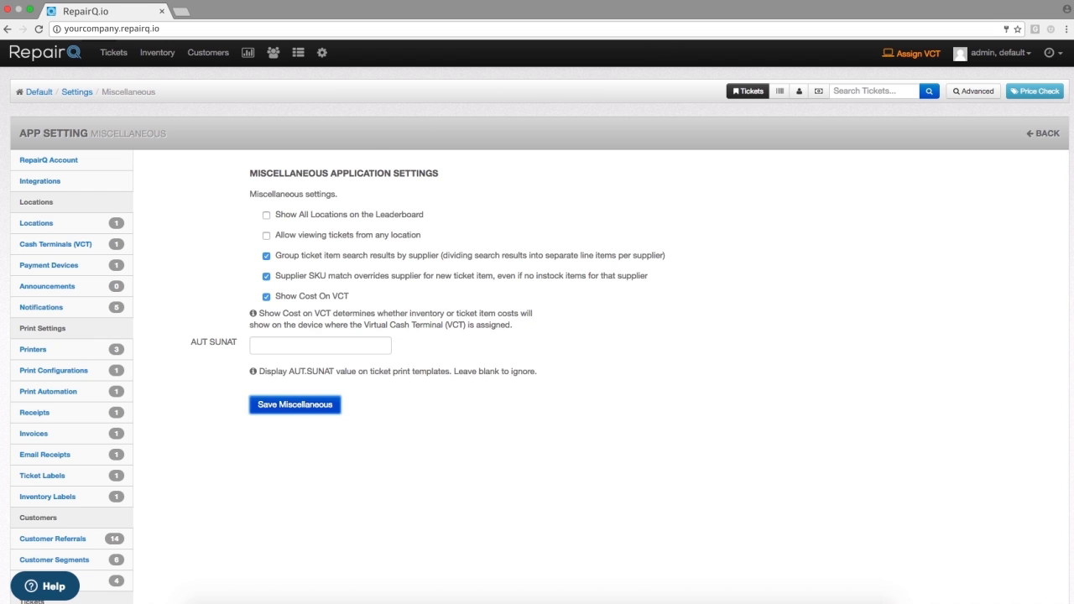
- Search the new sale ticket's items for the black iPhone 6 LCD
left_click(705, 12)
left_click(815, 363)
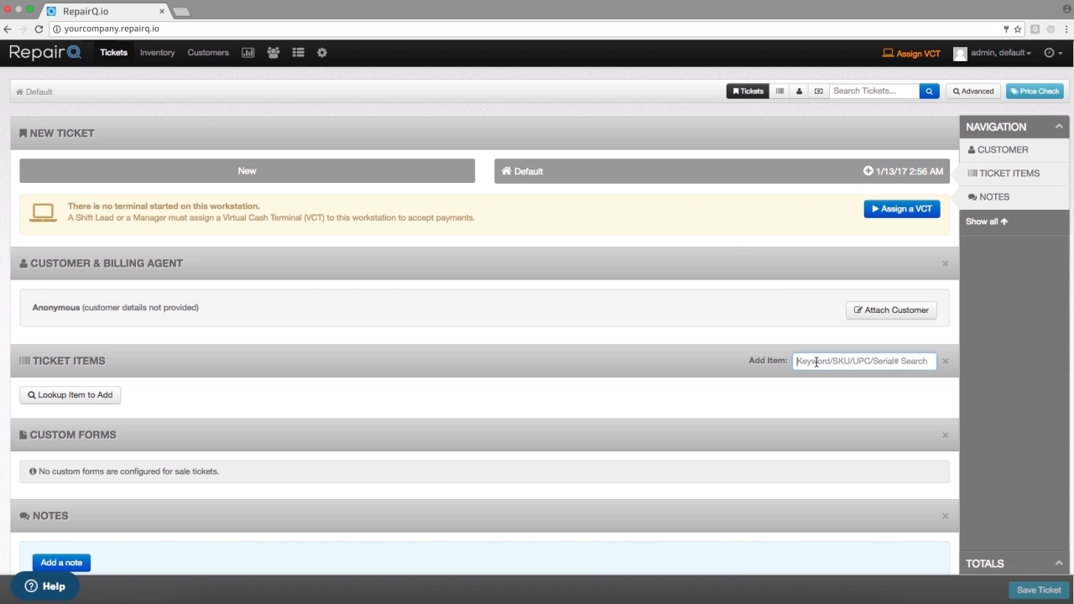
type("iphone 6 lcd blac")
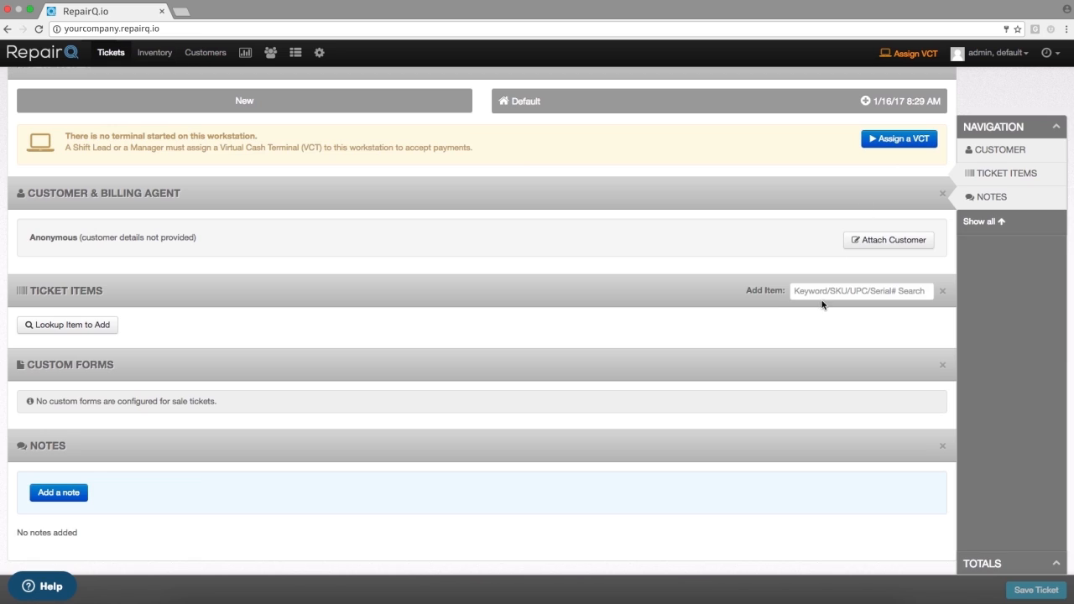
- Search the sale ticket's items for "iphone 6 128" and clear the search
left_click(827, 291)
type("iphone 6 128")
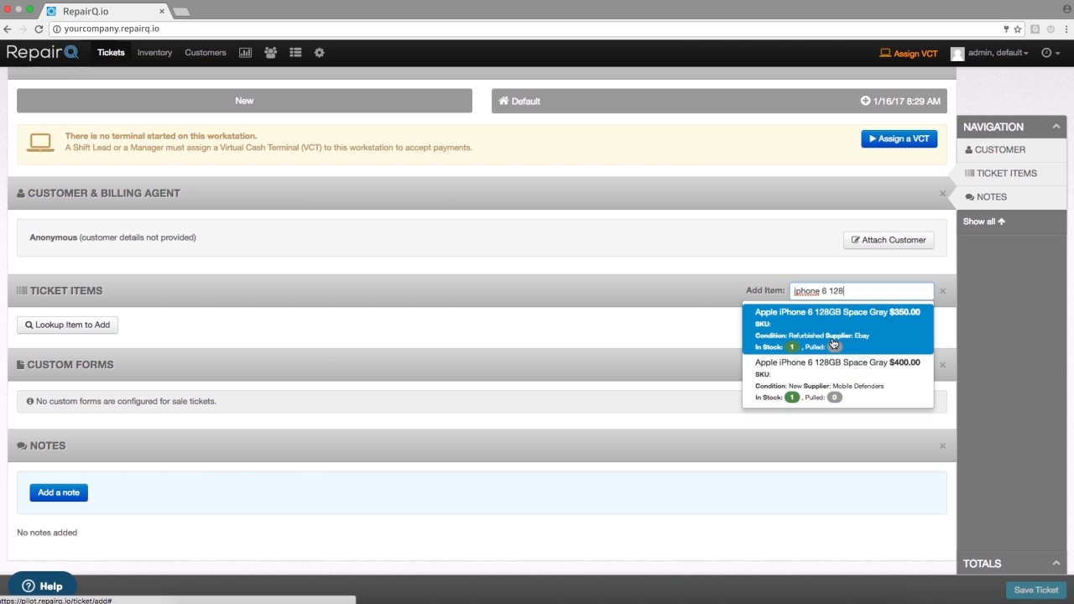
triple_click(863, 291)
key("super+x")
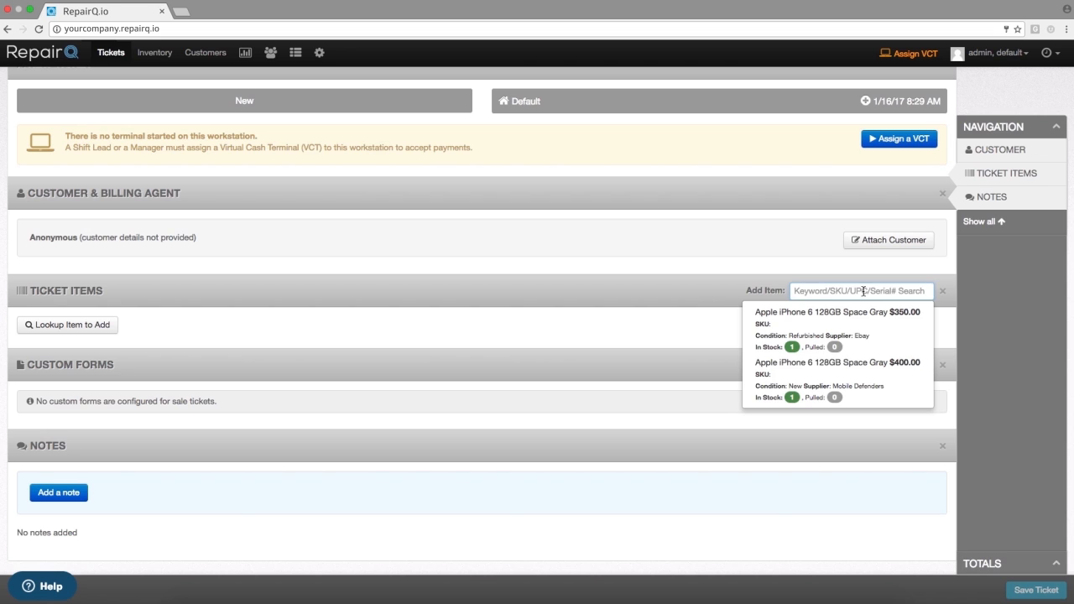
- Change the item search to "iphone 6 lcd digi", review the matching items and clear the search
key("super+v")
double_click(834, 291)
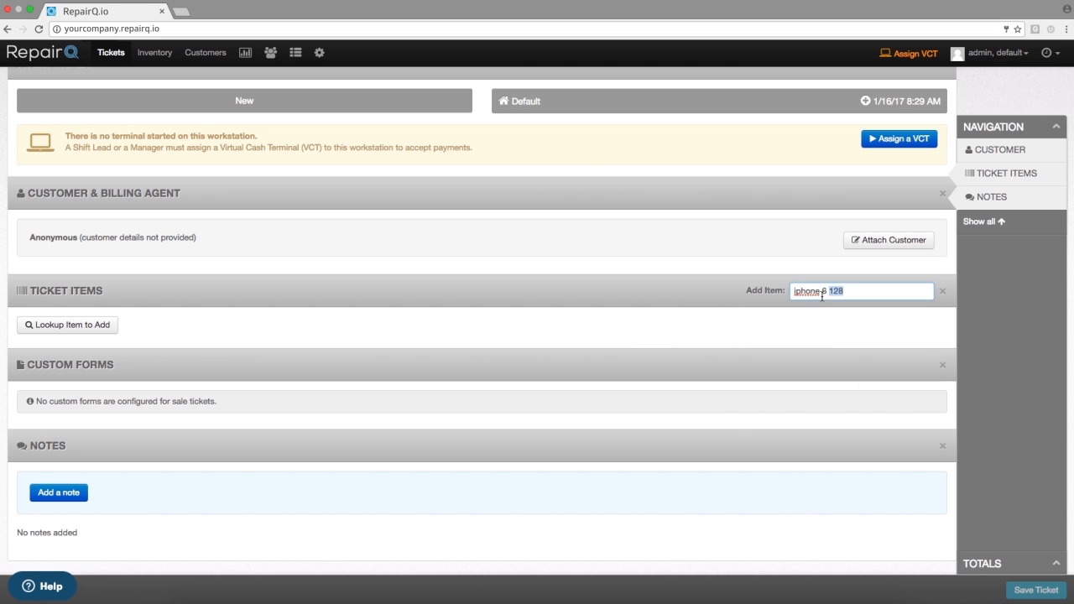
type("lcd digi")
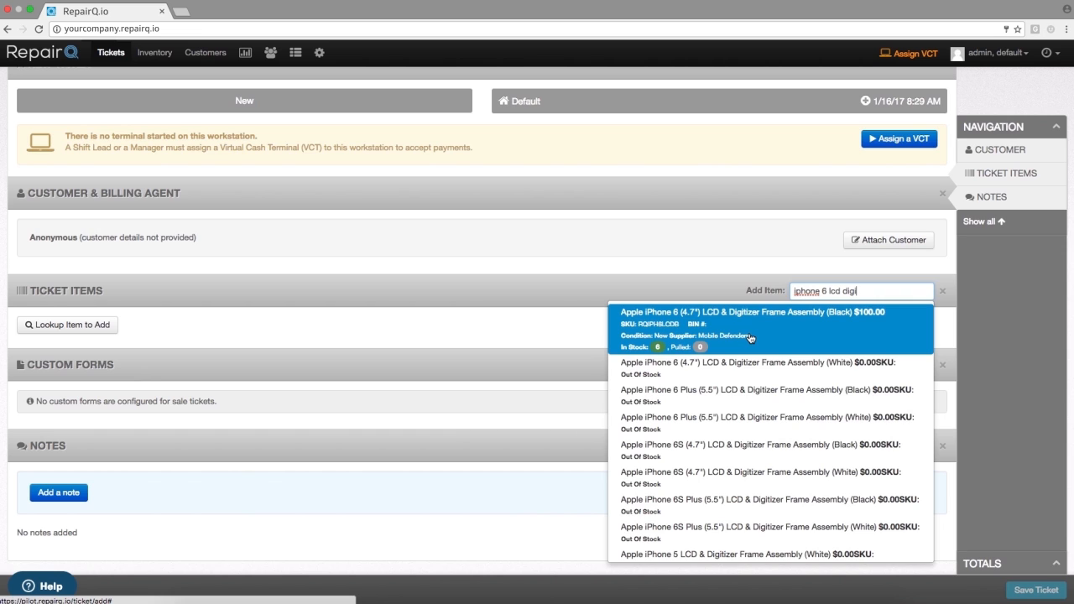
triple_click(818, 291)
key("BackSpace")
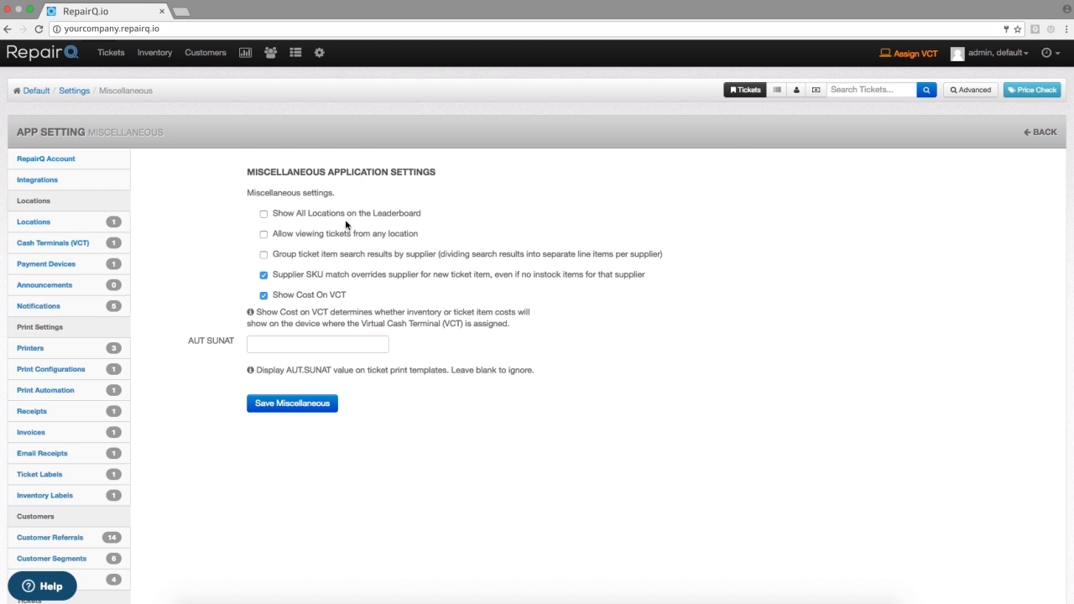
- Set ticket item search results to divide into separate line items per supplier and save the miscellaneous settings
left_click(332, 256)
left_click(287, 405)
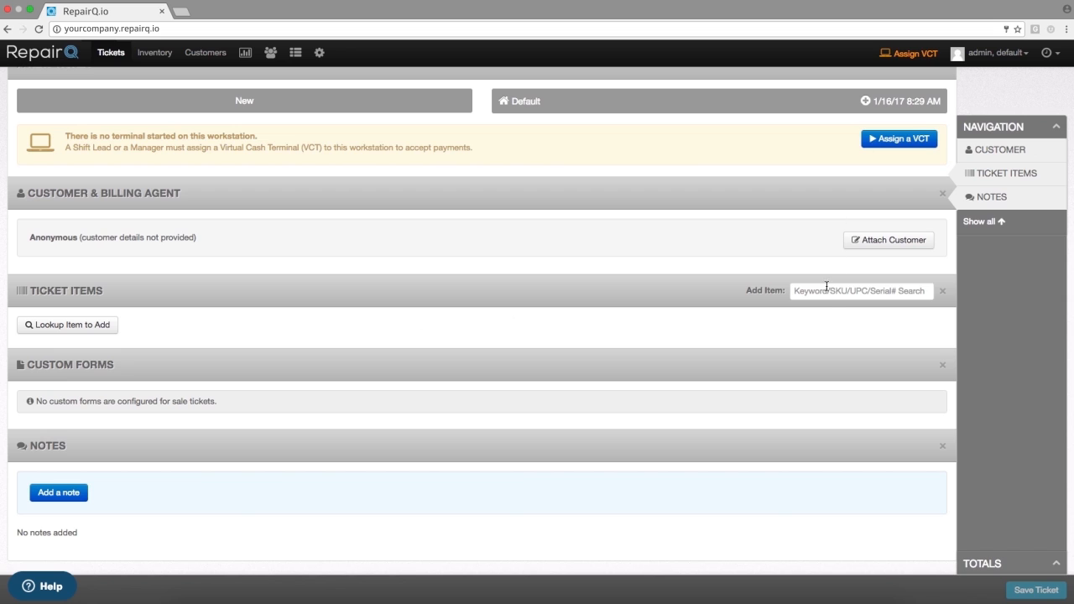
- Repeat the "iphone 6 lcd digi" item search on the open sale ticket and clear it
left_click(827, 289)
type("iphone 6 lcd")
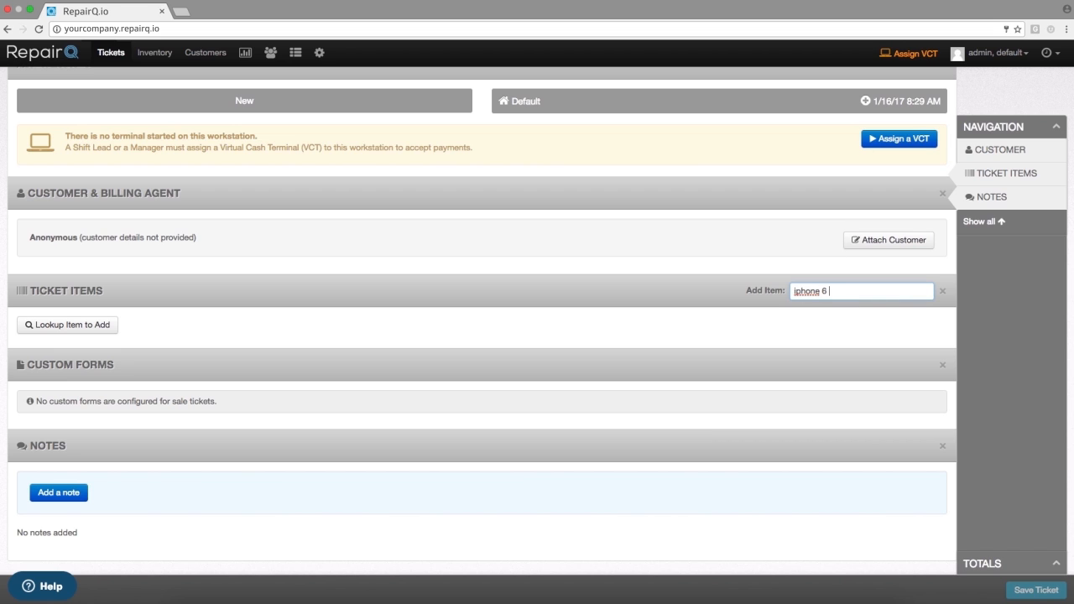
key("BackSpace")
key("BackSpace")
type("lcd digi")
triple_click(846, 288)
key("BackSpace")
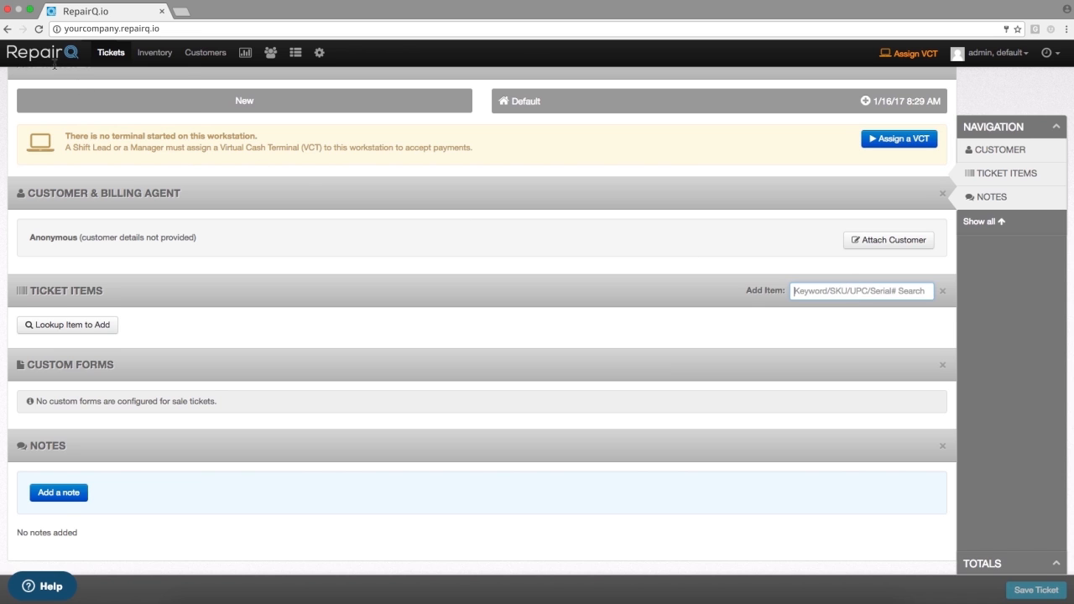
- Discard the open sale ticket, start a new Quick Sale and search its items for "iphone 6 lcd dig"
left_click(111, 52)
left_click(118, 82)
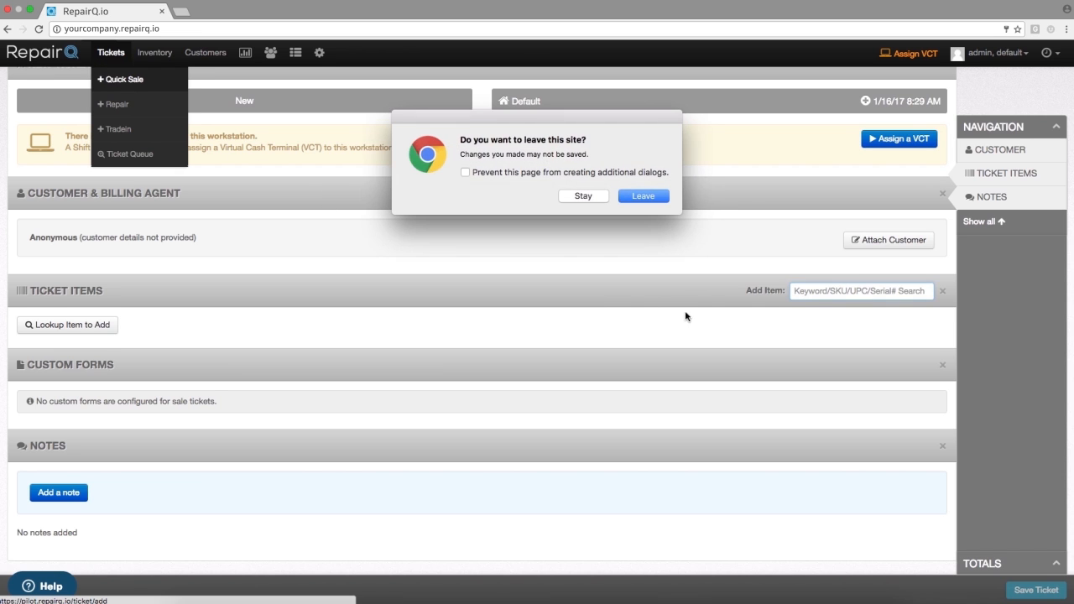
left_click(646, 202)
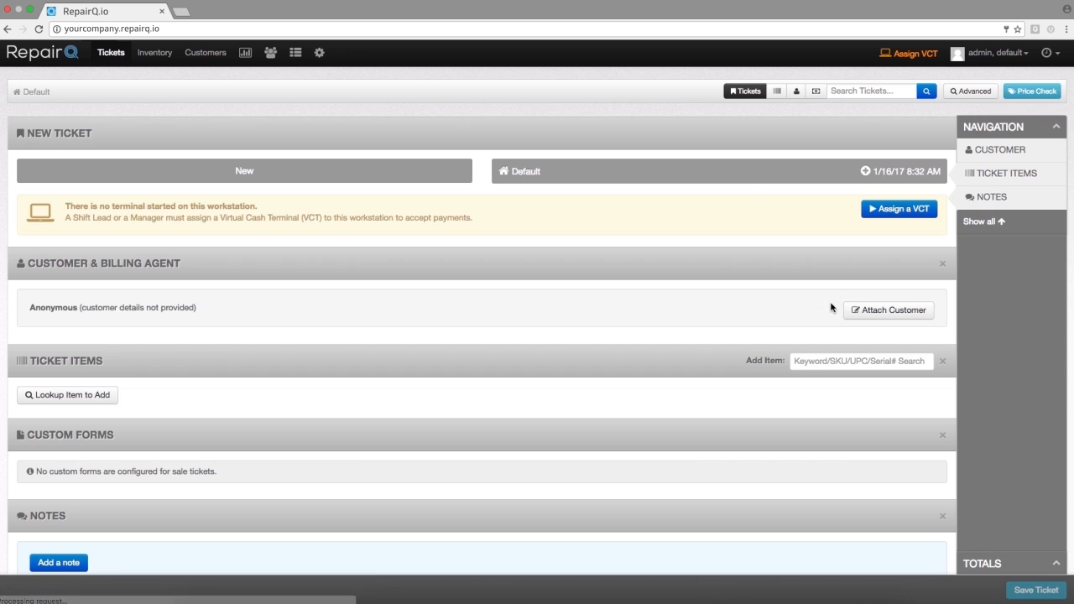
left_click(839, 361)
type("iphone 6 lcd dig")
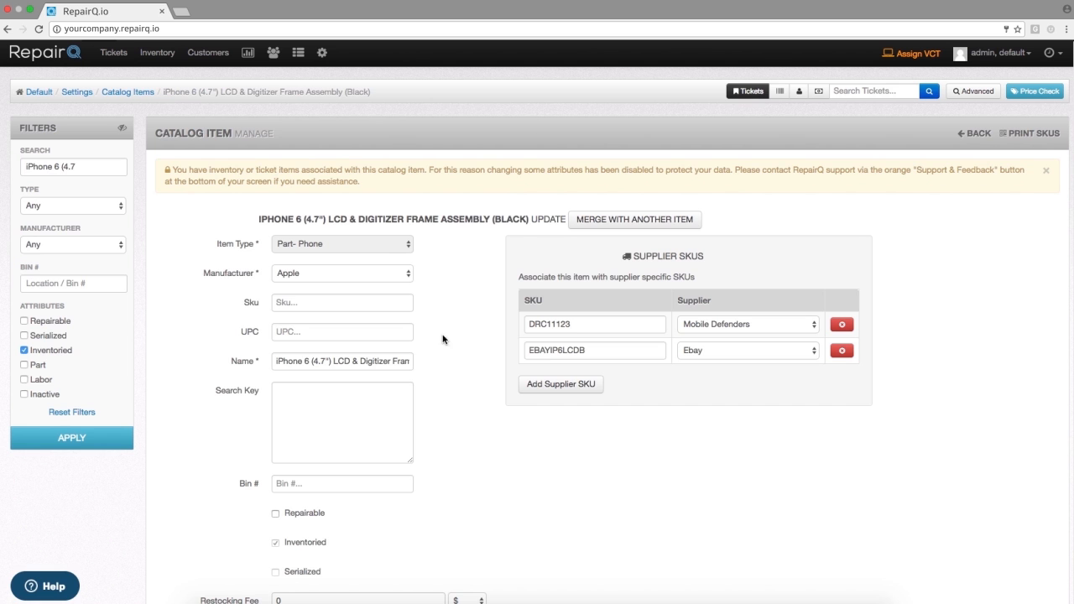
- Enable Allow Supplier Override for the iPhone 6 (4.7") LCD & Digitizer Frame Assembly (Black) catalog item
scroll(499, 413, "down", 5)
scroll(499, 413, "down", 2)
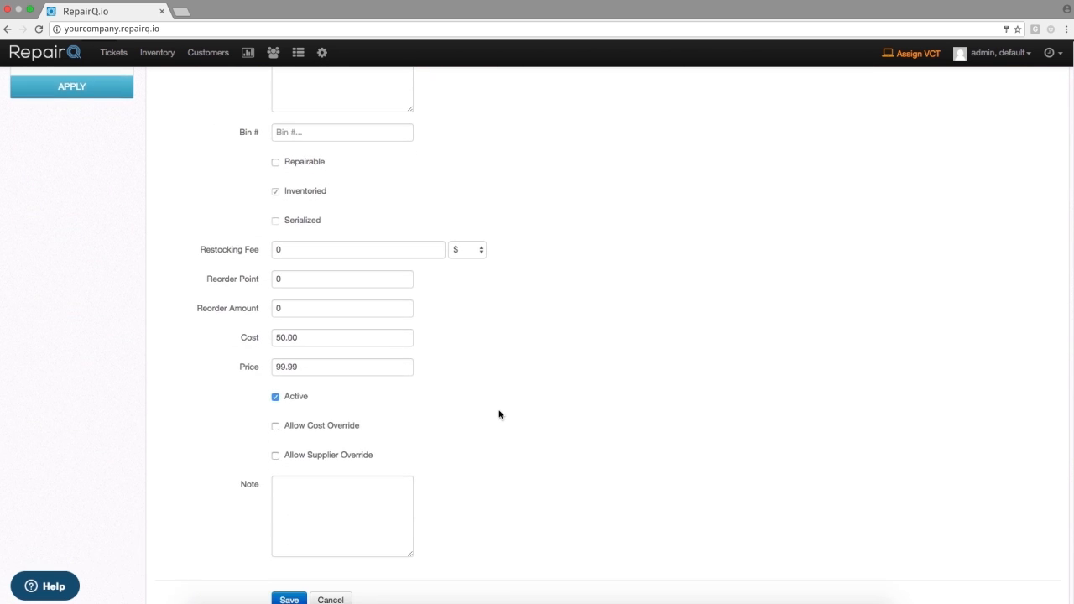
left_click(365, 445)
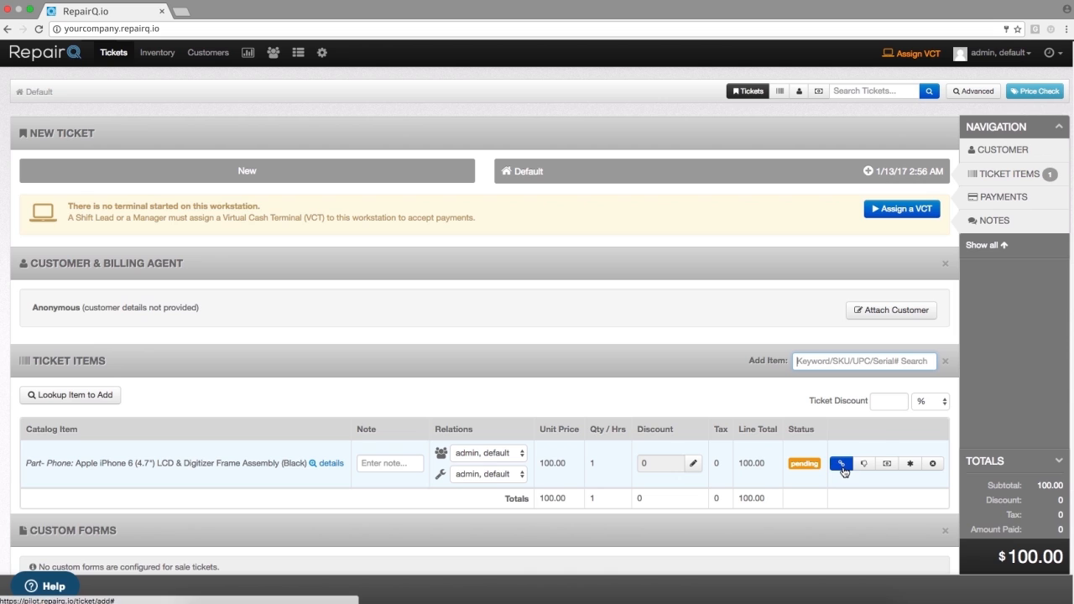
- Override the supplier of the ticket's iPhone 6 LCD & Digitizer item to Ebay and save the override
left_click(912, 466)
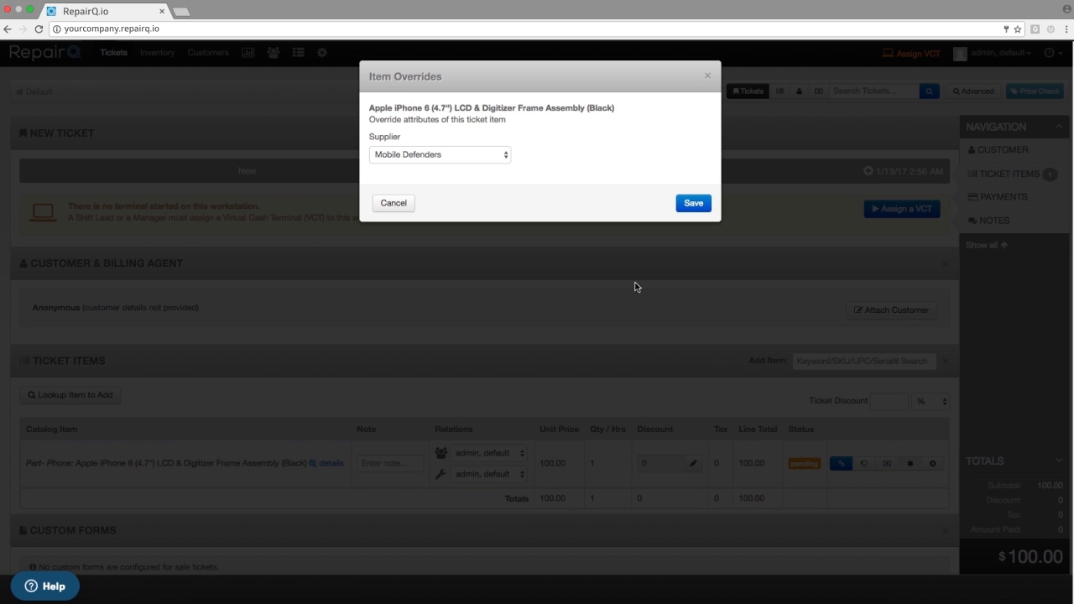
left_click(481, 158)
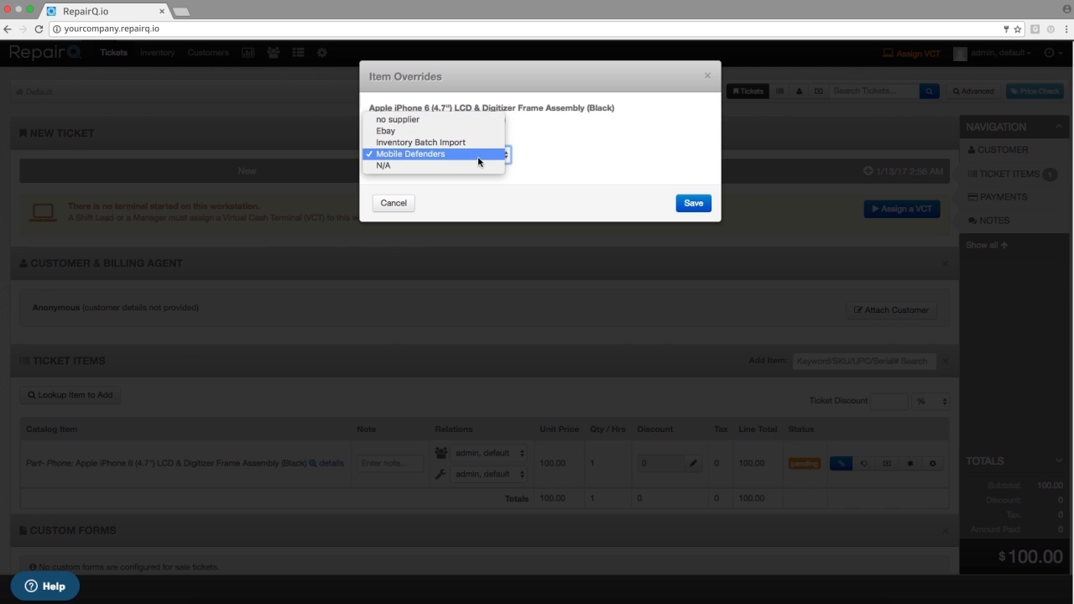
left_click(481, 133)
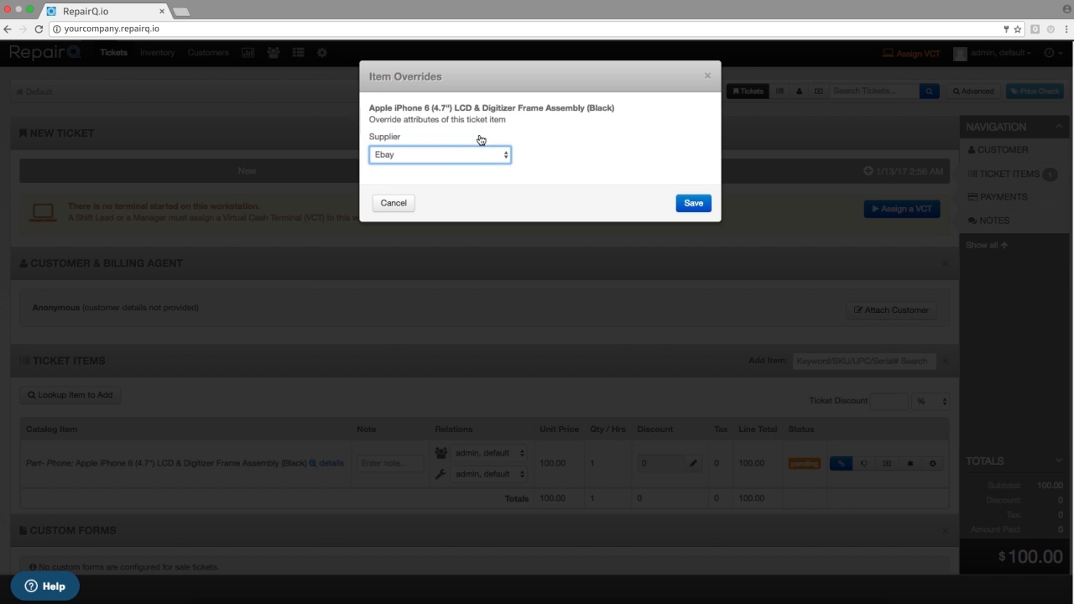
left_click(694, 205)
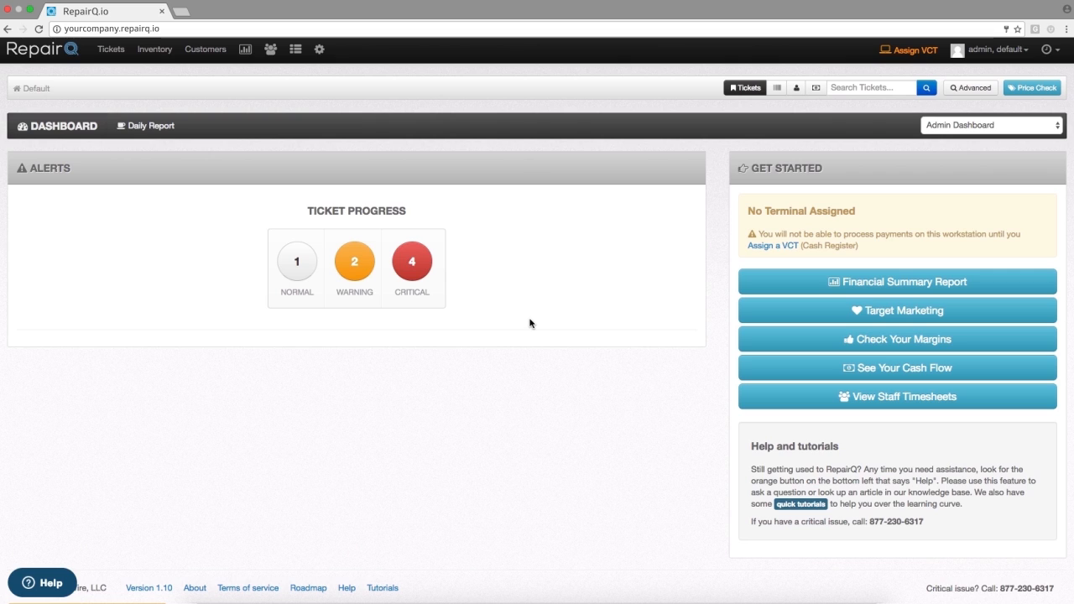
- Start a new catalog item with item type Part- Phone and manufacturer N/A
mouse_move(319, 49)
left_click(334, 75)
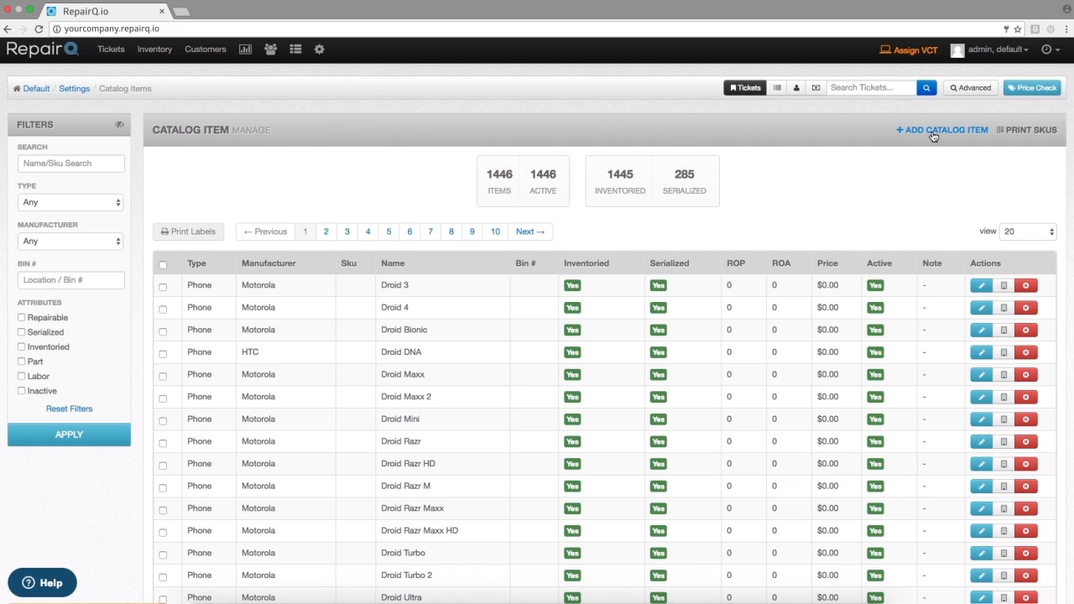
left_click(933, 136)
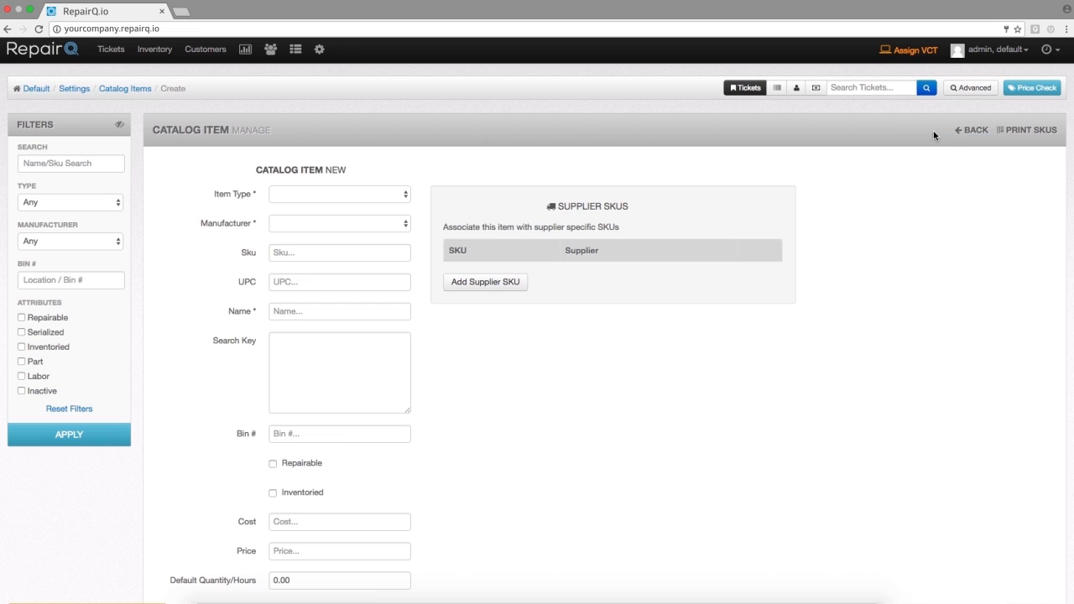
left_click(314, 200)
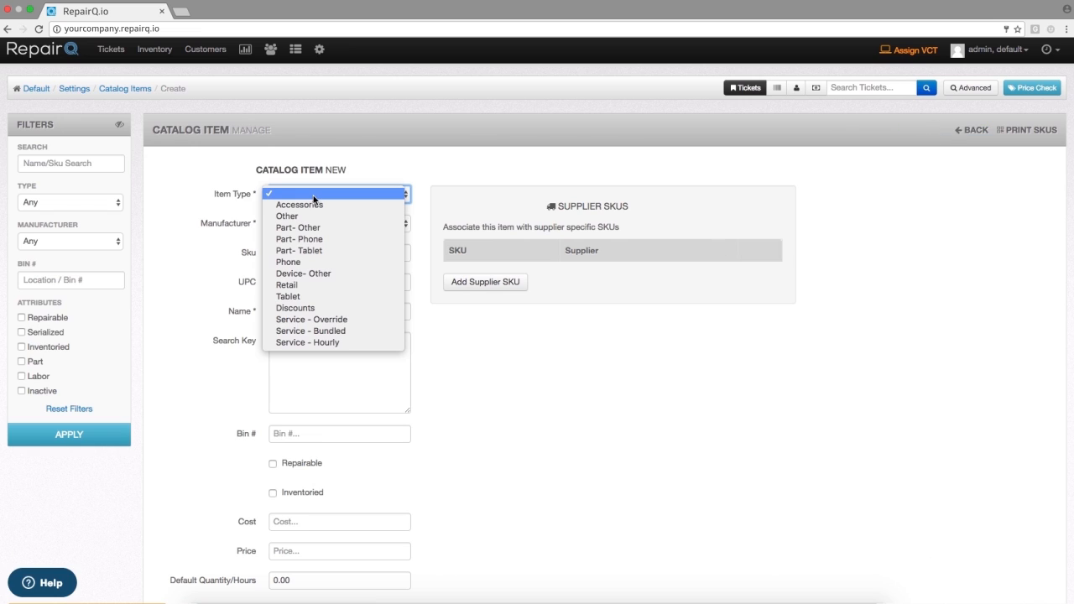
left_click(309, 241)
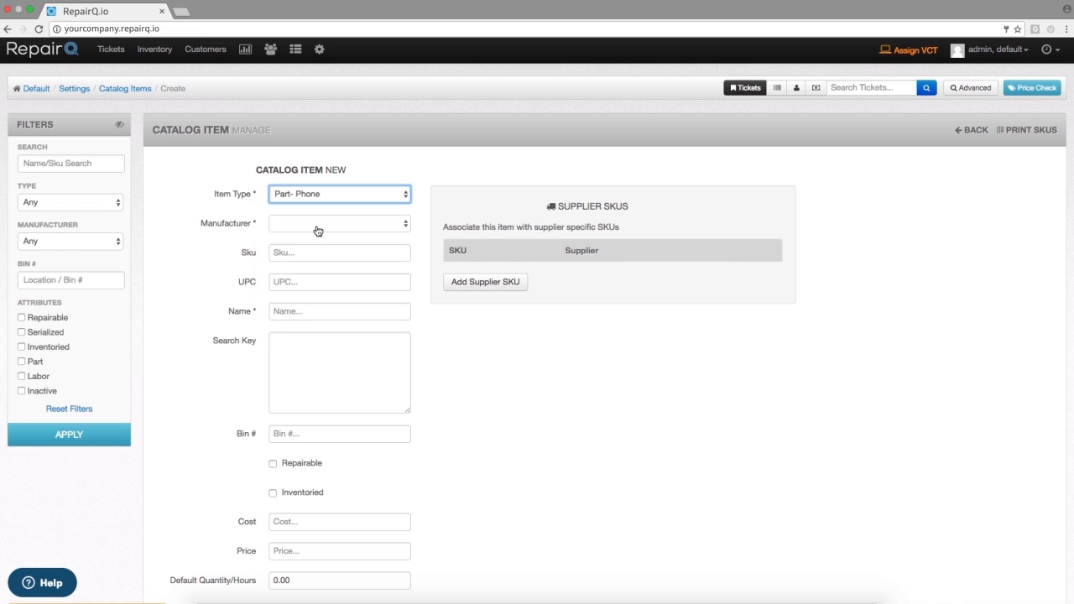
left_click(317, 229)
scroll(340, 414, "down", 5)
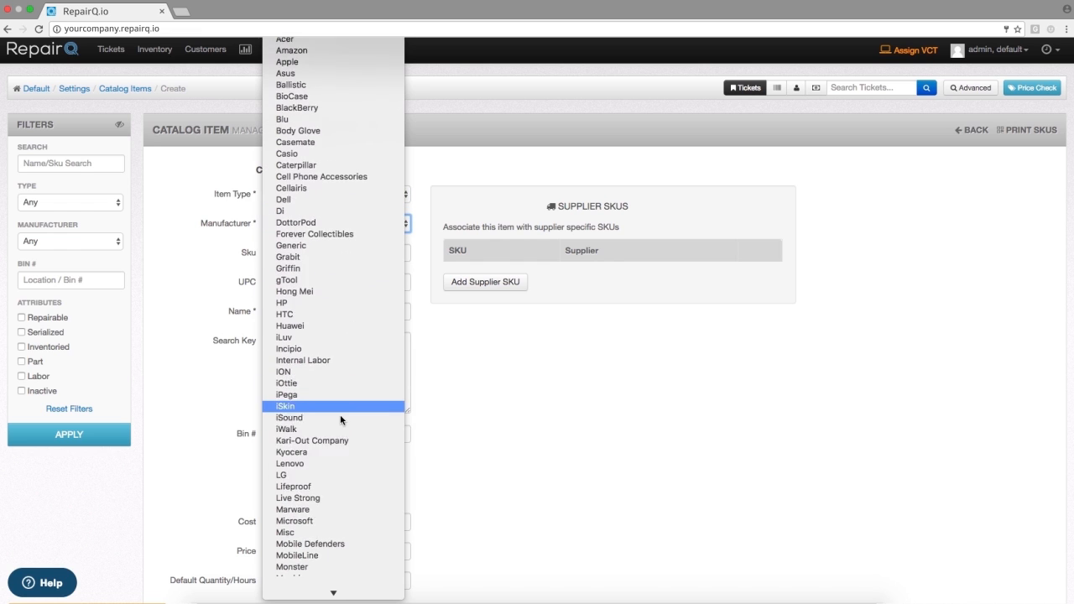
scroll(341, 417, "down", 3)
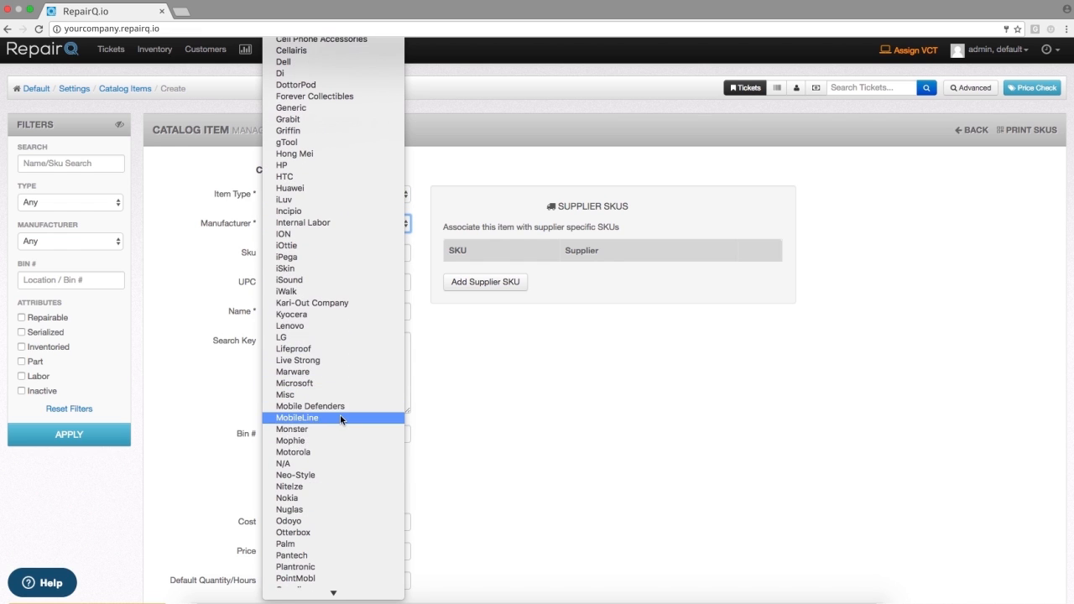
left_click(324, 461)
- Give the new catalog item the SKU SOP and the name "Special Order Part"
left_click(318, 254)
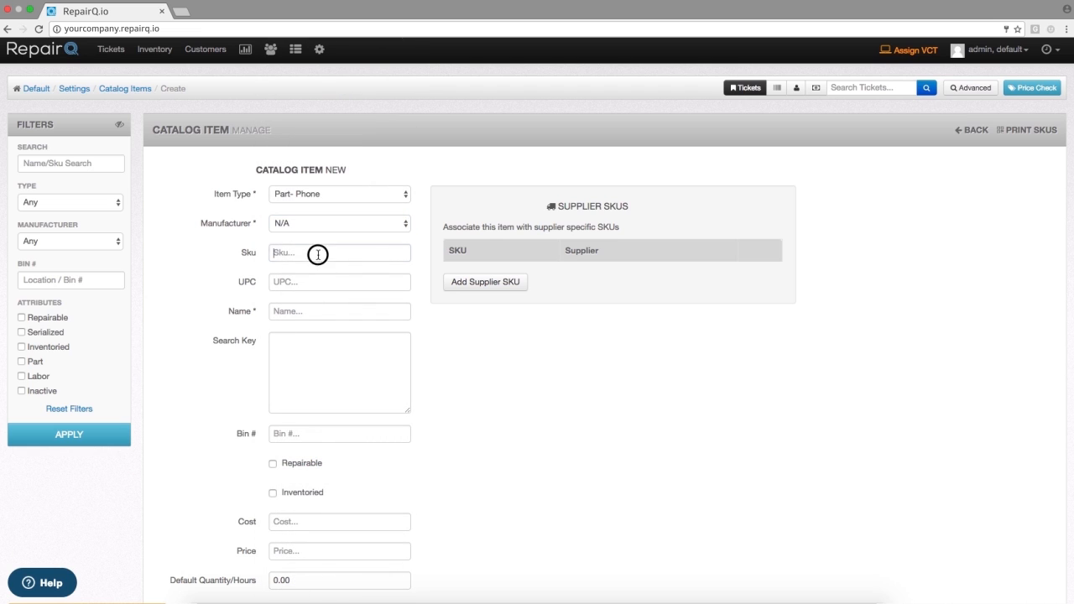
type("SOP")
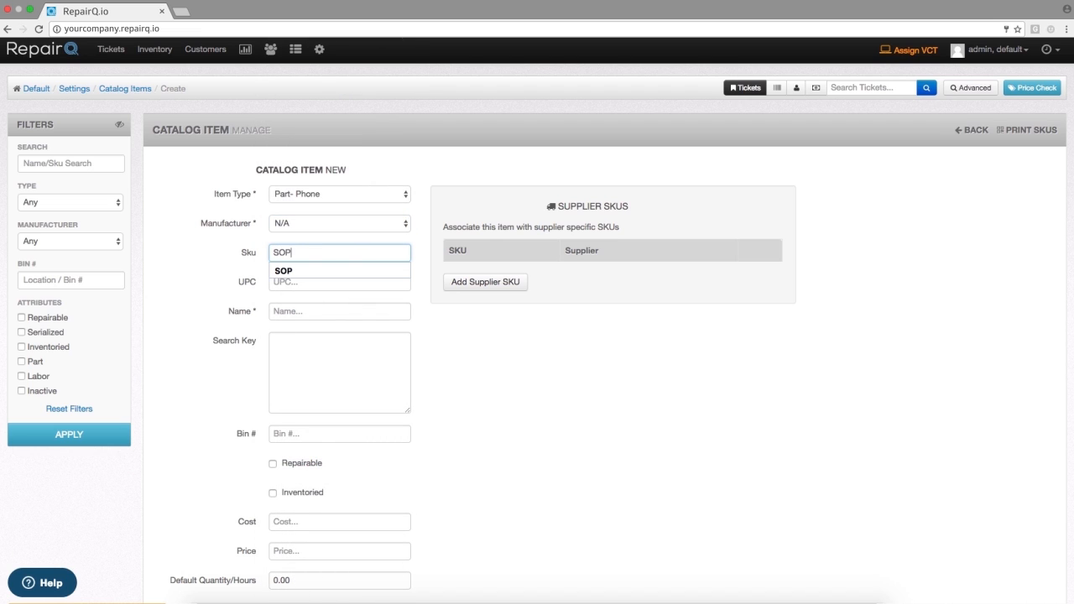
key("Tab")
key("Tab")
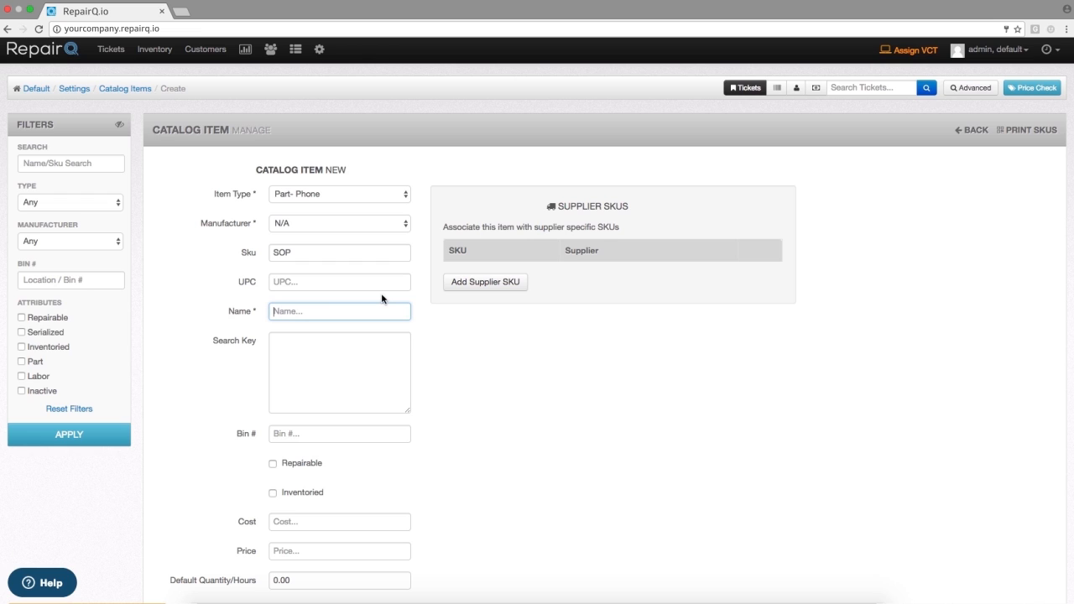
type("Special O")
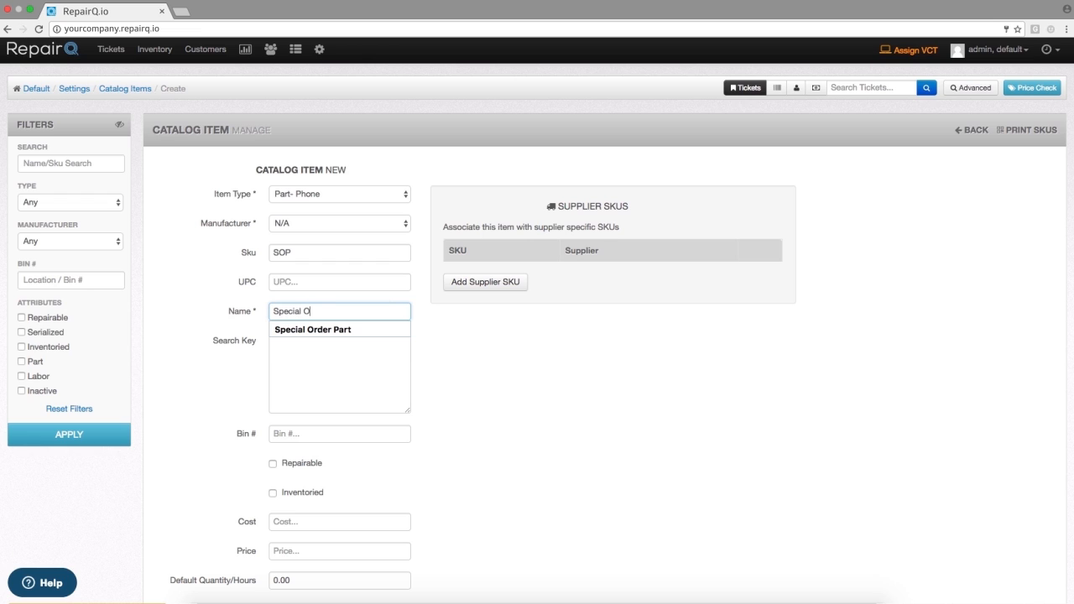
type("rder Part")
key("Tab")
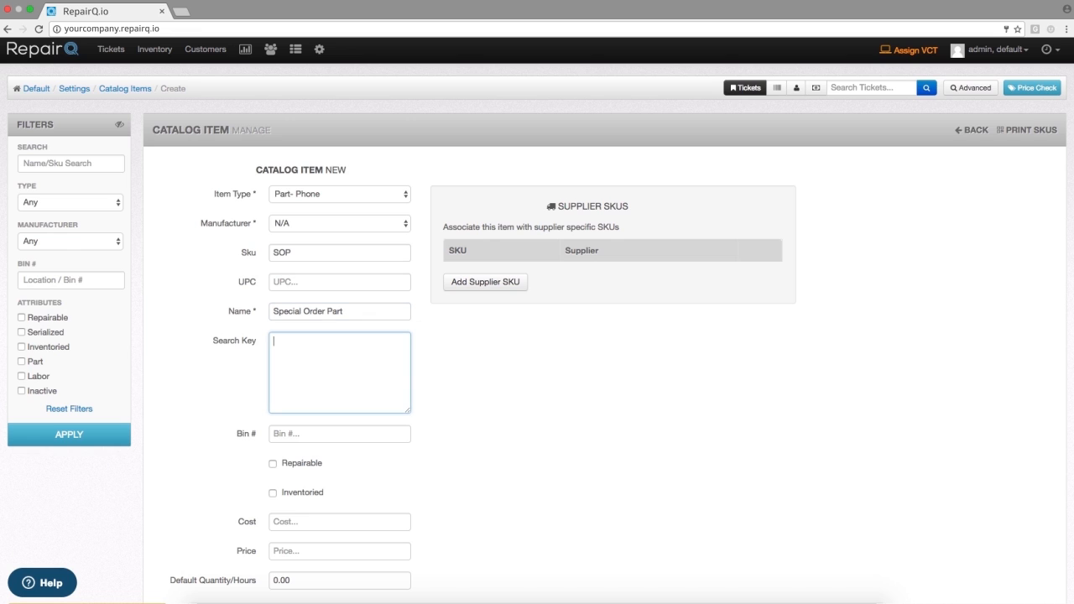
- Set the Special Order Part's default quantity/hours to 1
scroll(667, 444, "down", 3)
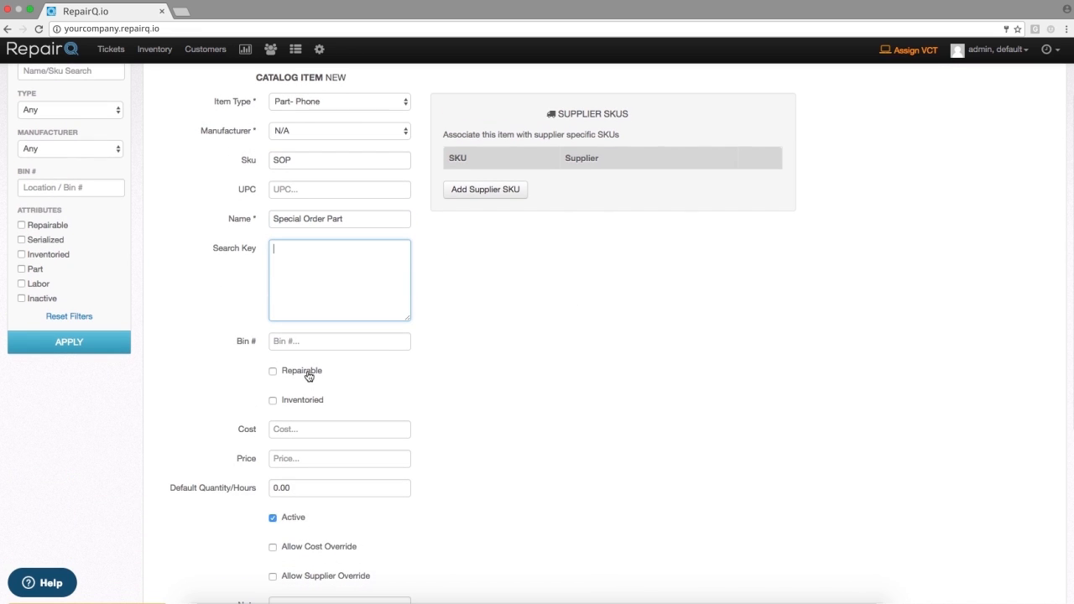
scroll(470, 412, "down", 2)
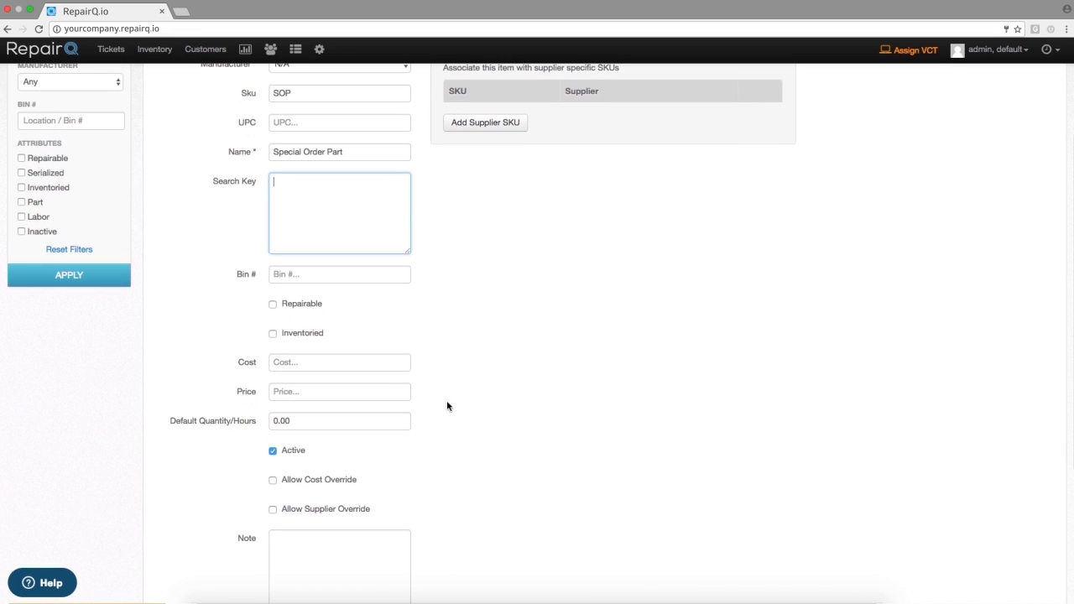
scroll(561, 408, "down", 3)
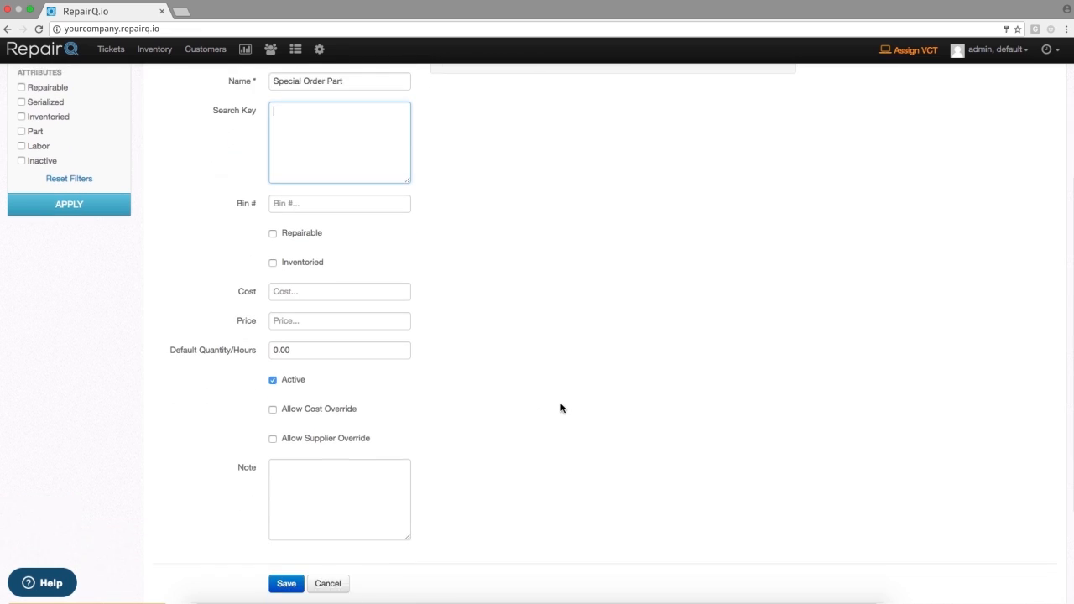
left_click(302, 334)
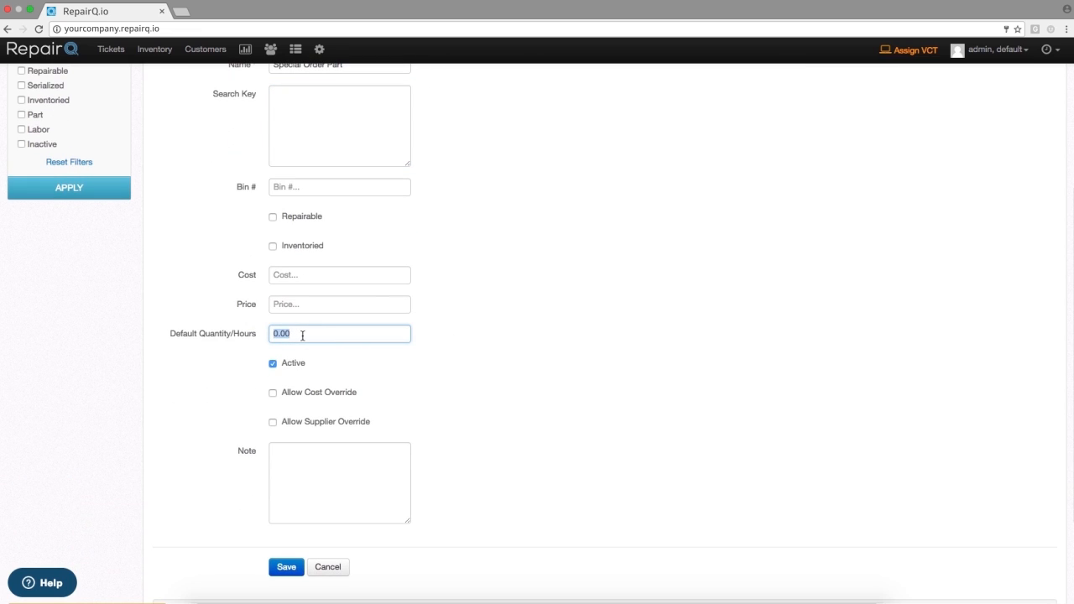
type("1")
left_click(621, 377)
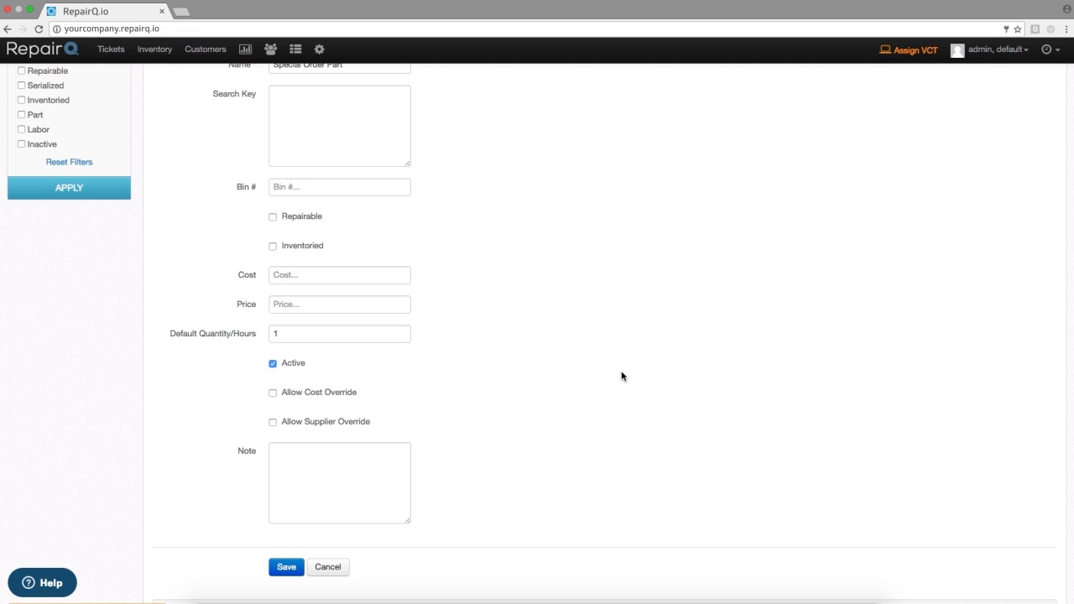
- Allow both supplier override and cost override for the Special Order Part and save the catalog item
scroll(623, 376, "down", 2)
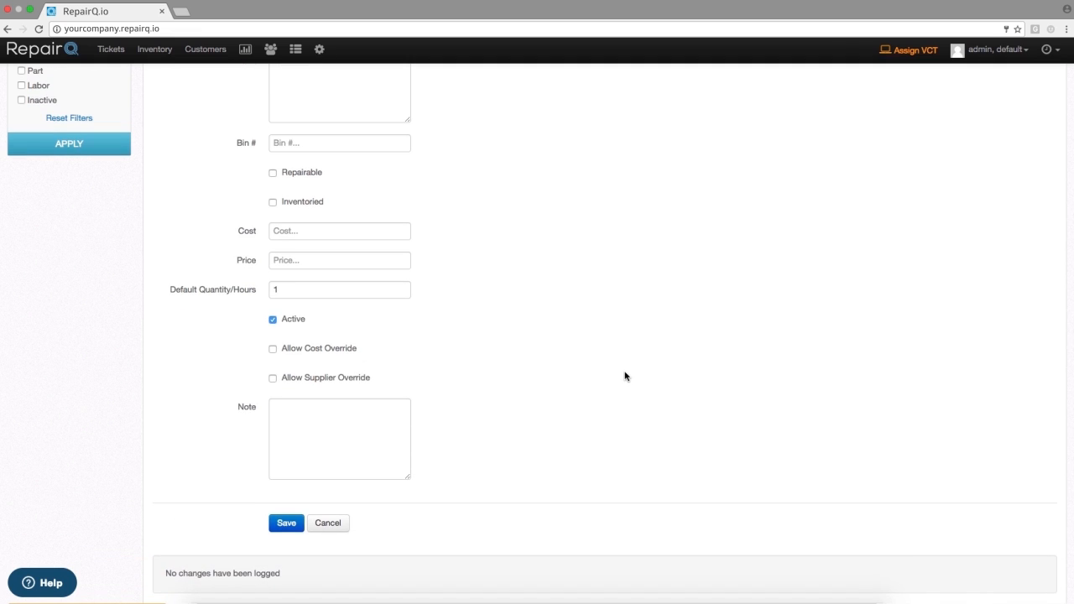
left_click(315, 377)
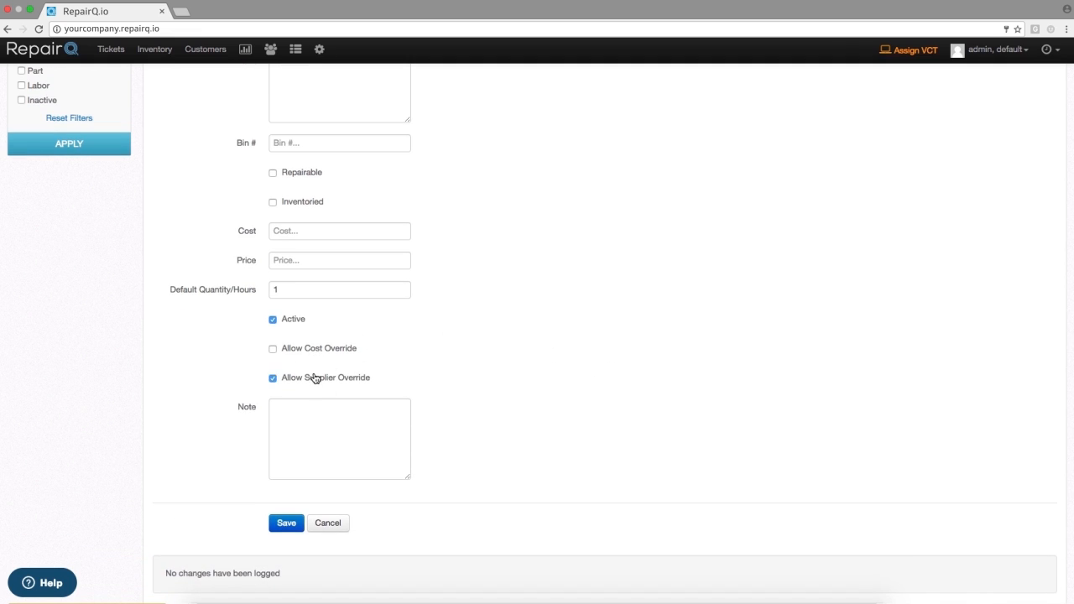
left_click(324, 355)
left_click(286, 522)
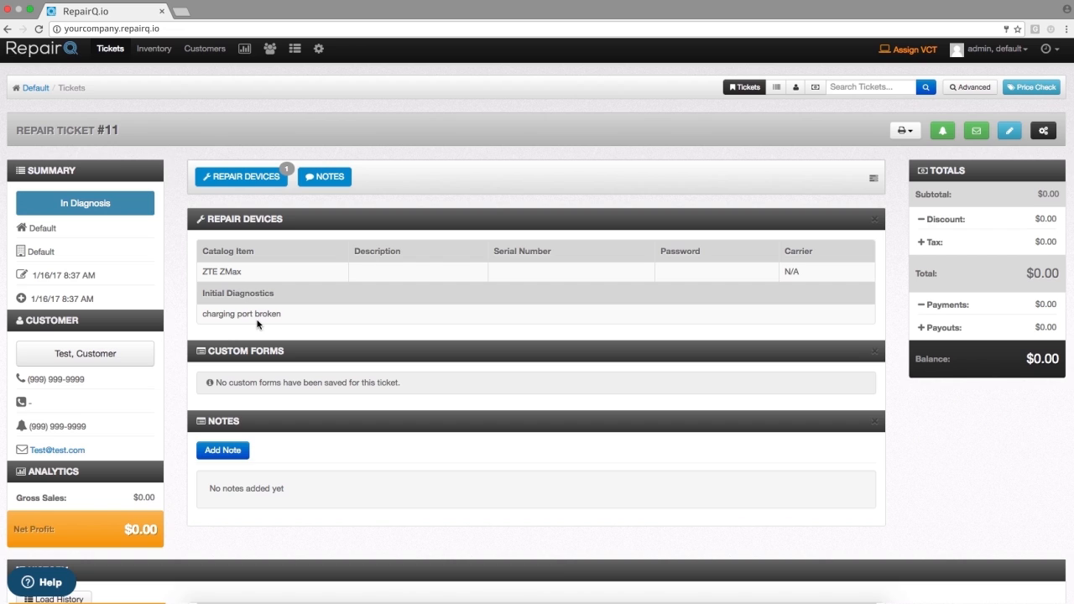
- Edit the ZTE ZMax repair ticket and add the Internal Labor Miscellaneous Labor item, searching for "misc lab"
left_click(1010, 132)
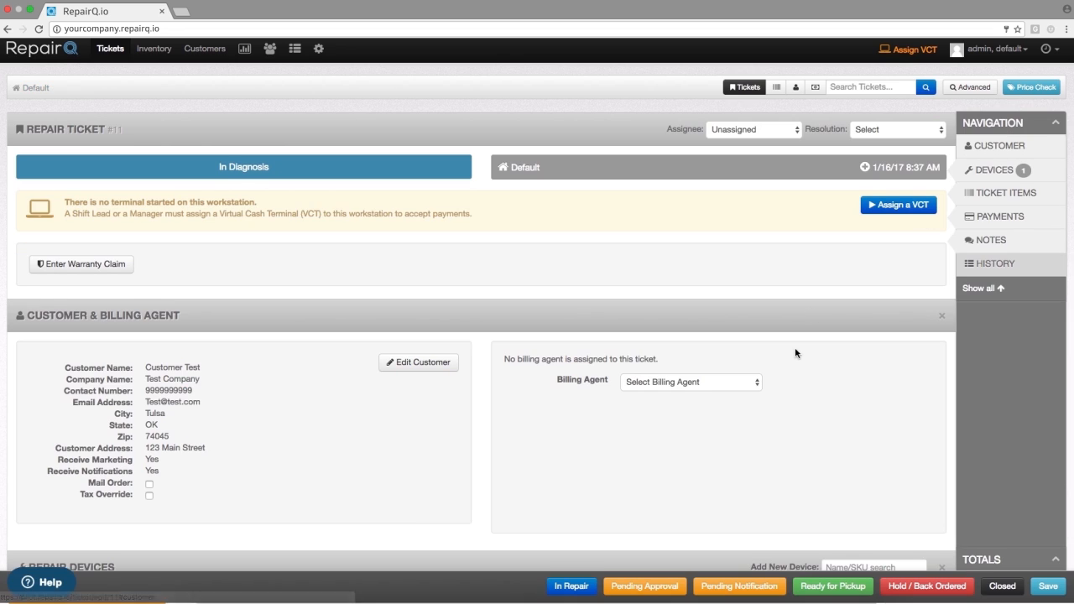
scroll(794, 347, "down", 3)
scroll(794, 347, "down", 5)
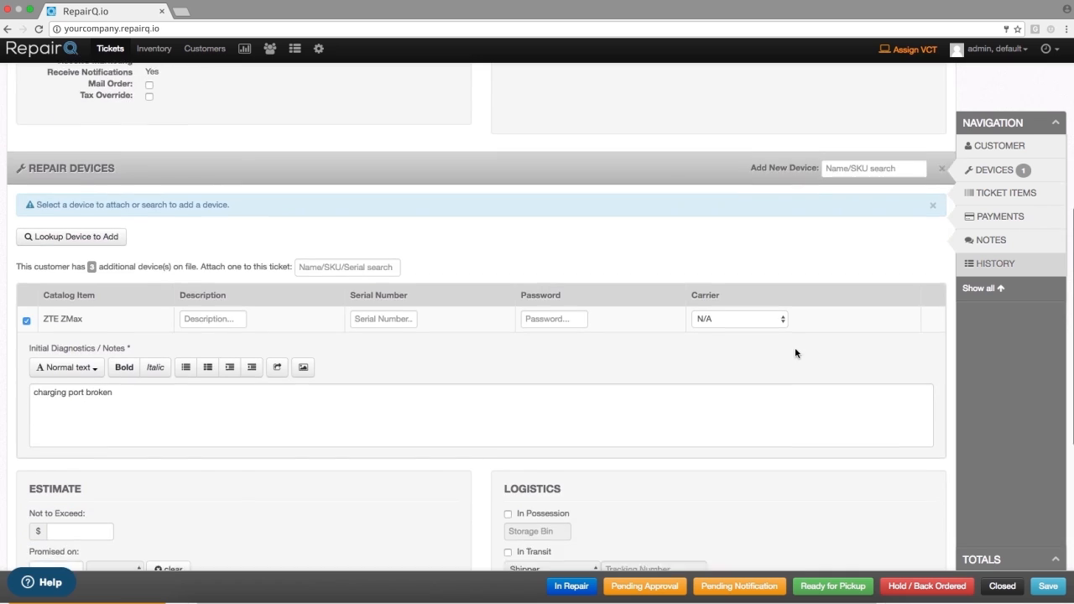
scroll(795, 353, "down", 3)
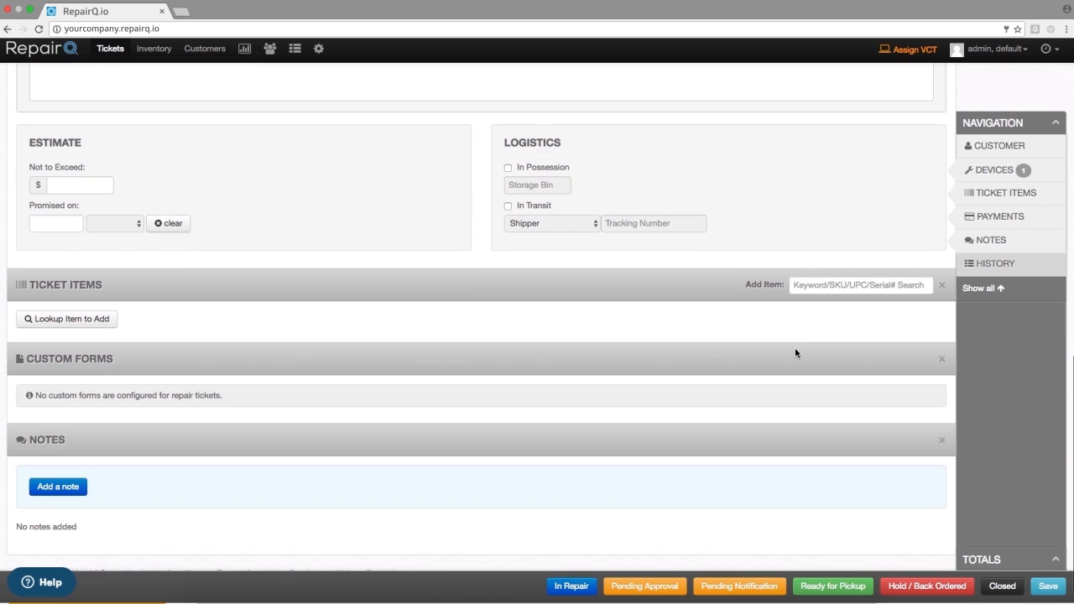
left_click(829, 286)
type("misc")
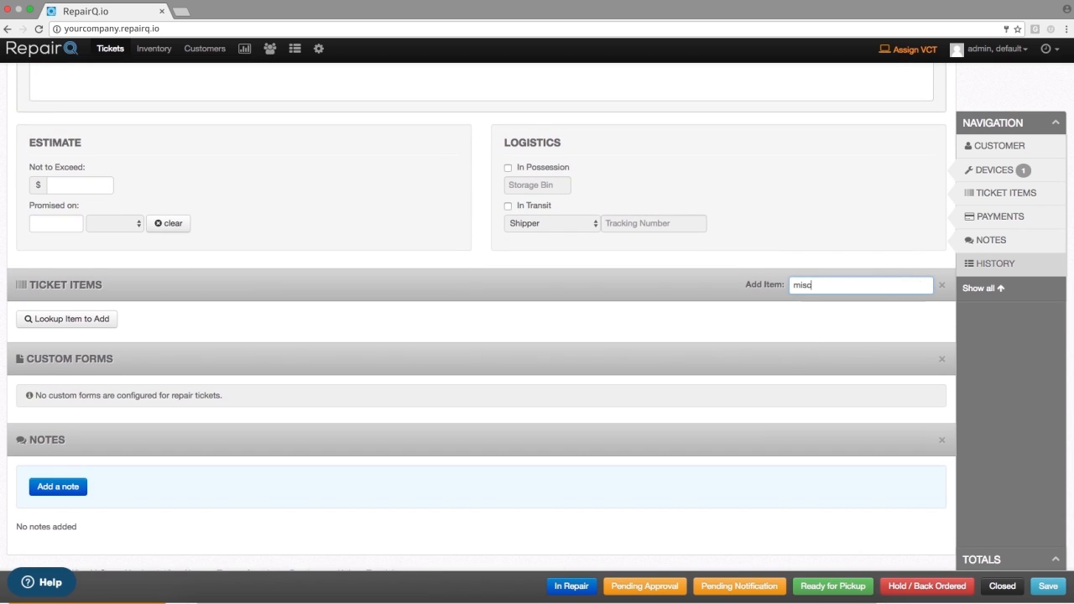
type(" lab")
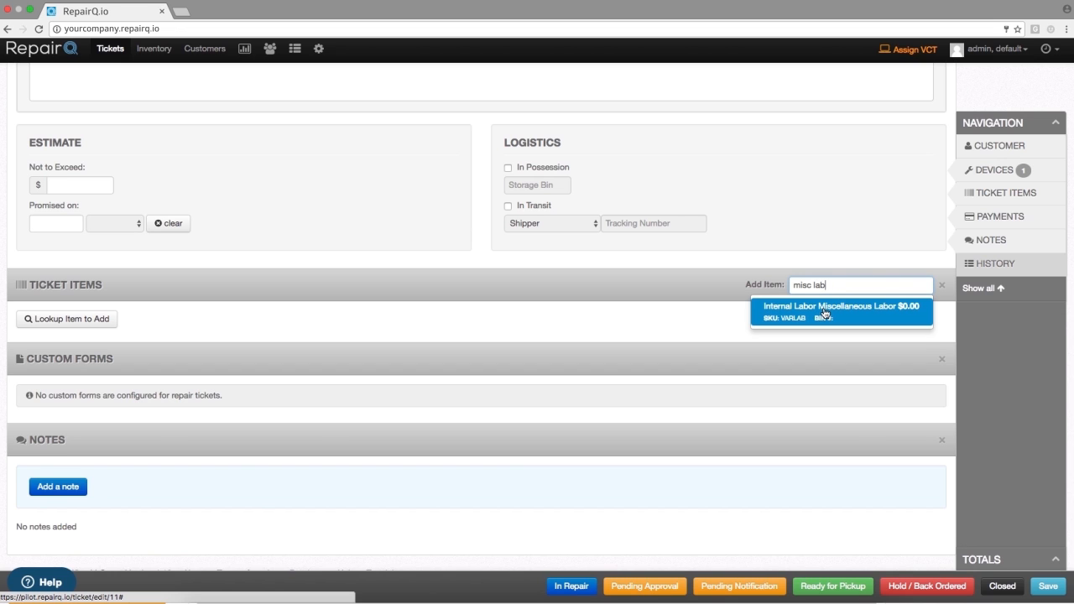
left_click(823, 307)
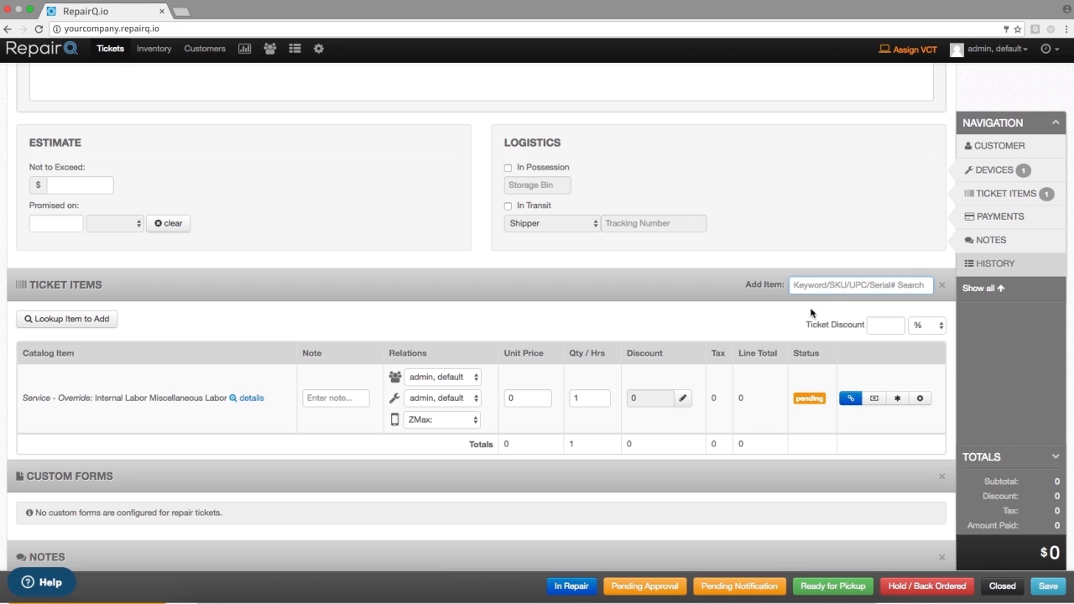
- Set the unit price of the Miscellaneous Labor item to 79.99
left_click(536, 394)
type("79.99")
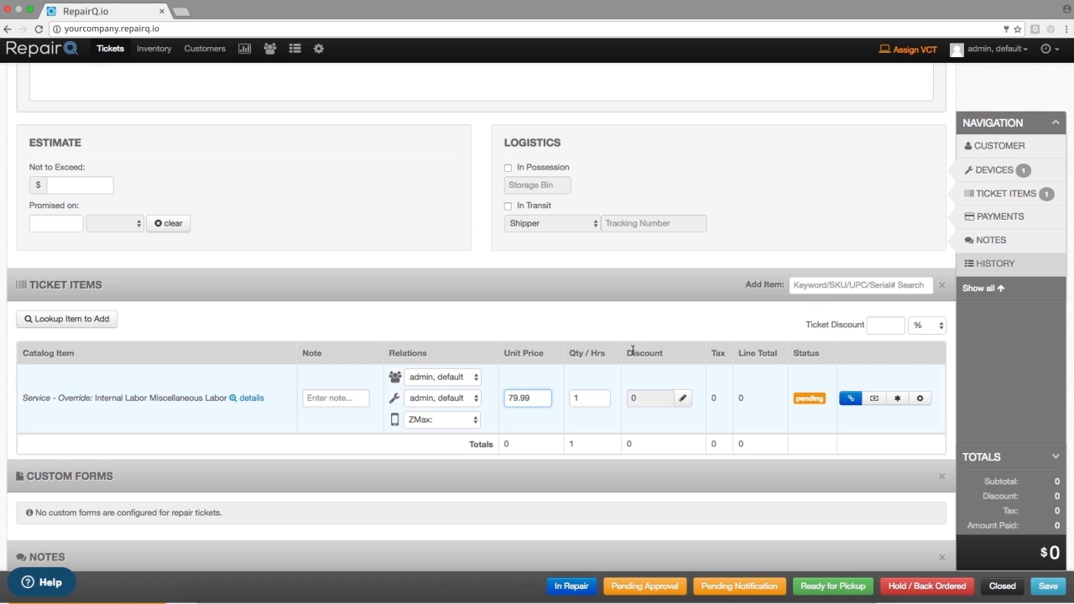
left_click(680, 319)
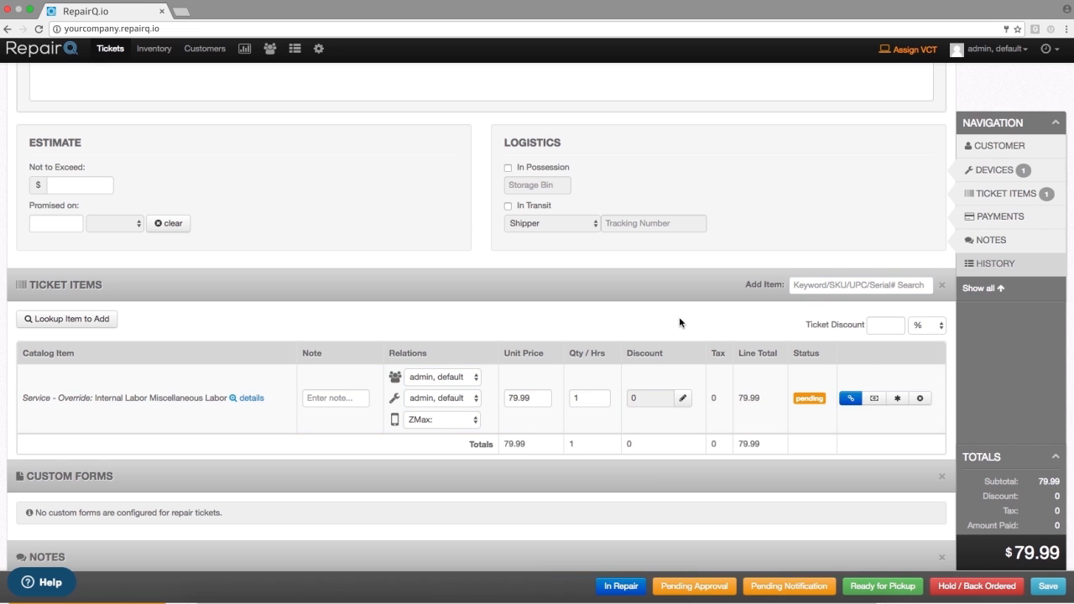
- Attach the Special Order Part (SOP) to the Miscellaneous Labor line as a bundled item
left_click(852, 401)
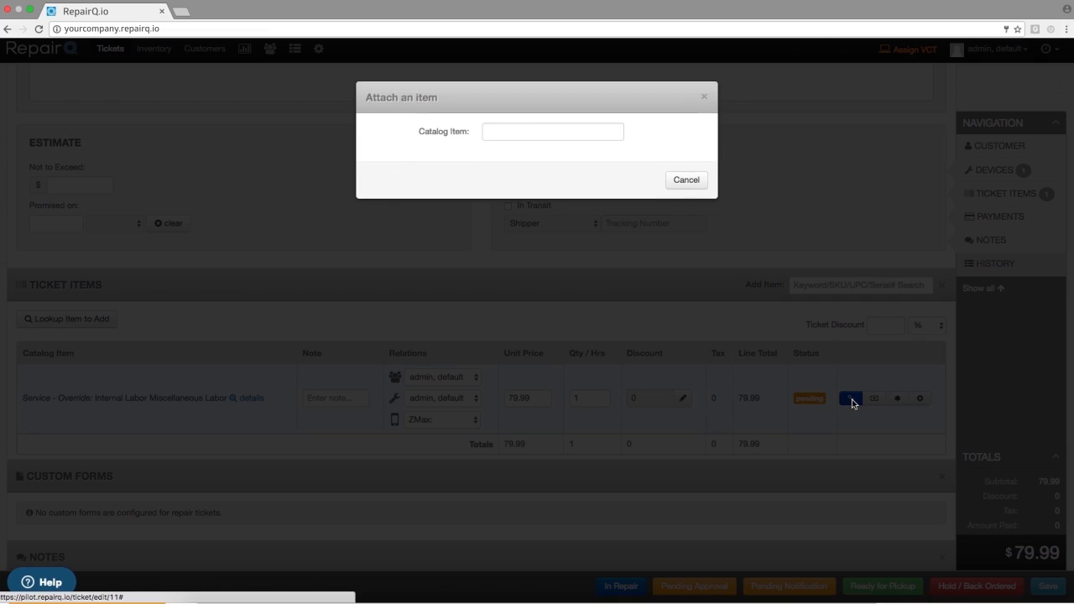
left_click(563, 106)
type("SOP")
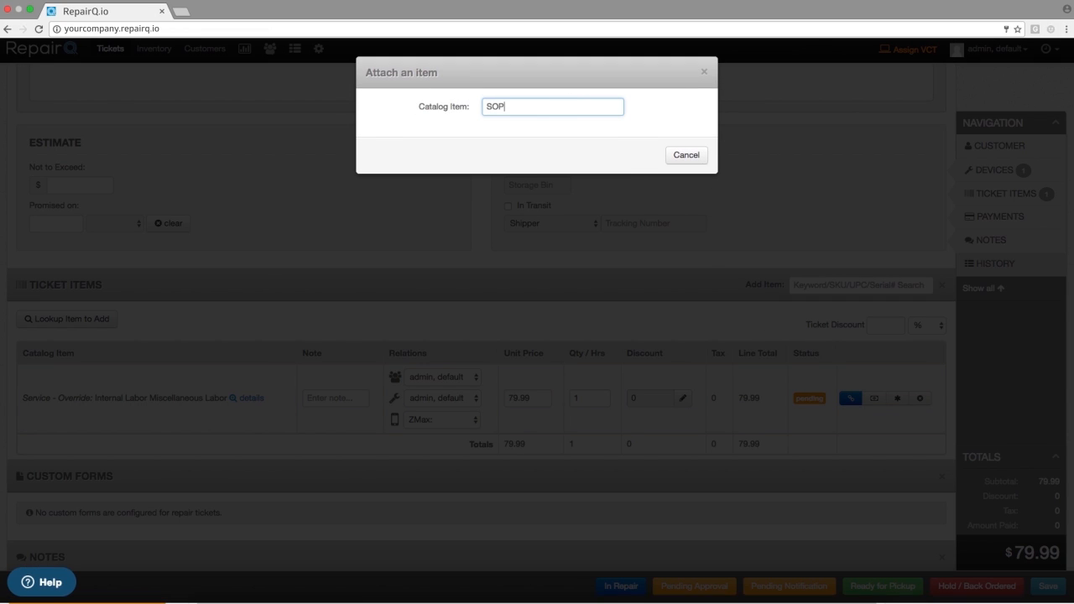
left_click(556, 136)
left_click(667, 160)
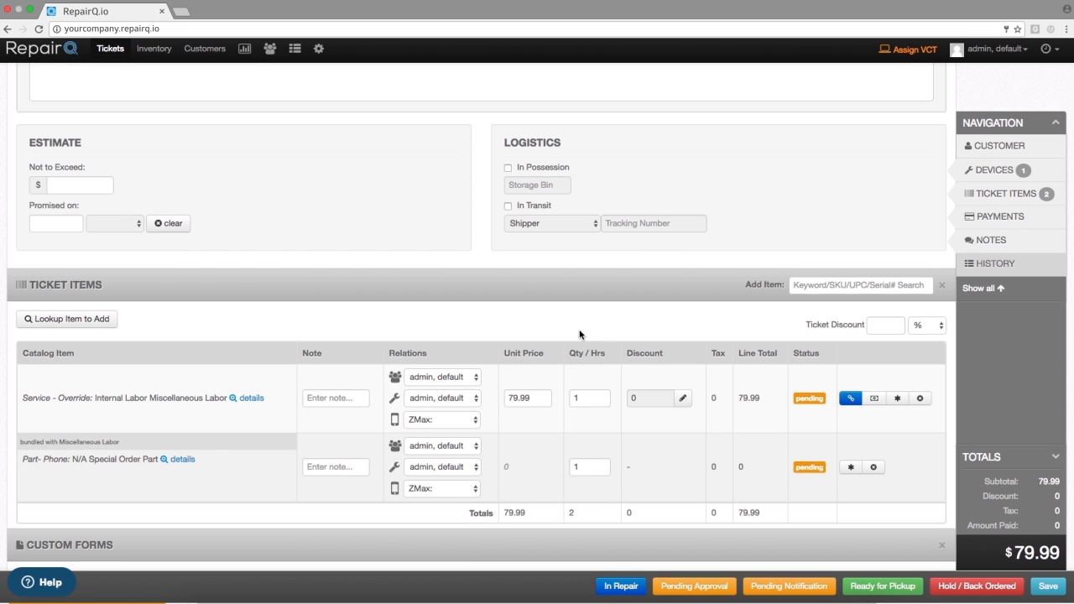
- Enter the note "ZTE ZMax Charging Port" on the Special Order Part and copy it to the Miscellaneous Labor line
scroll(325, 443, "down", 1)
left_click(333, 413)
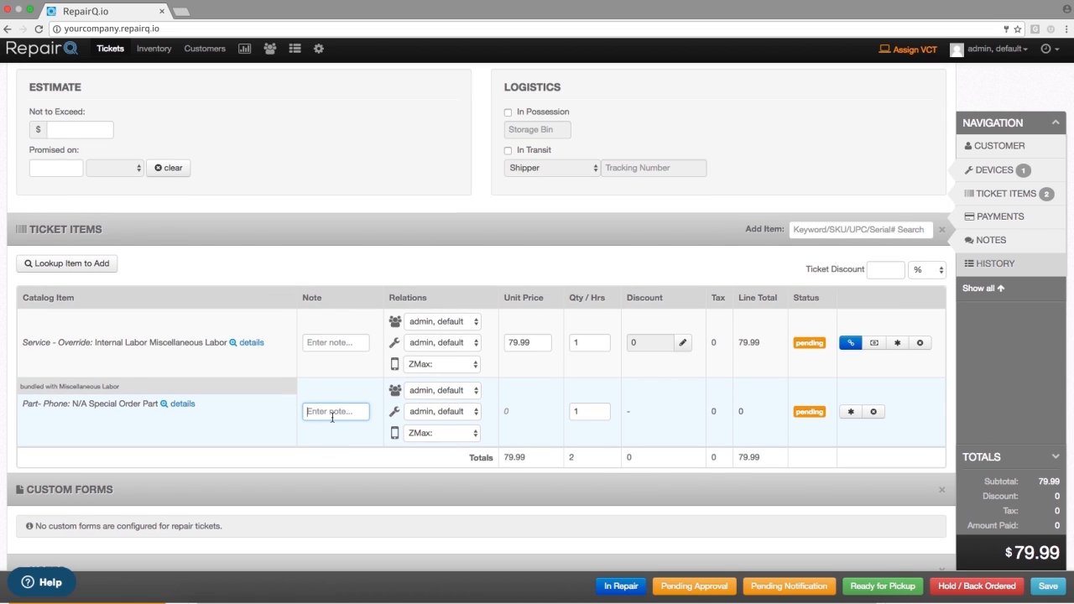
type("ZTE Z")
type("Max Cha")
type("rging ")
type("Port")
key("ctrl+a")
key("ctrl+c")
left_click(345, 346)
key("ctrl+v")
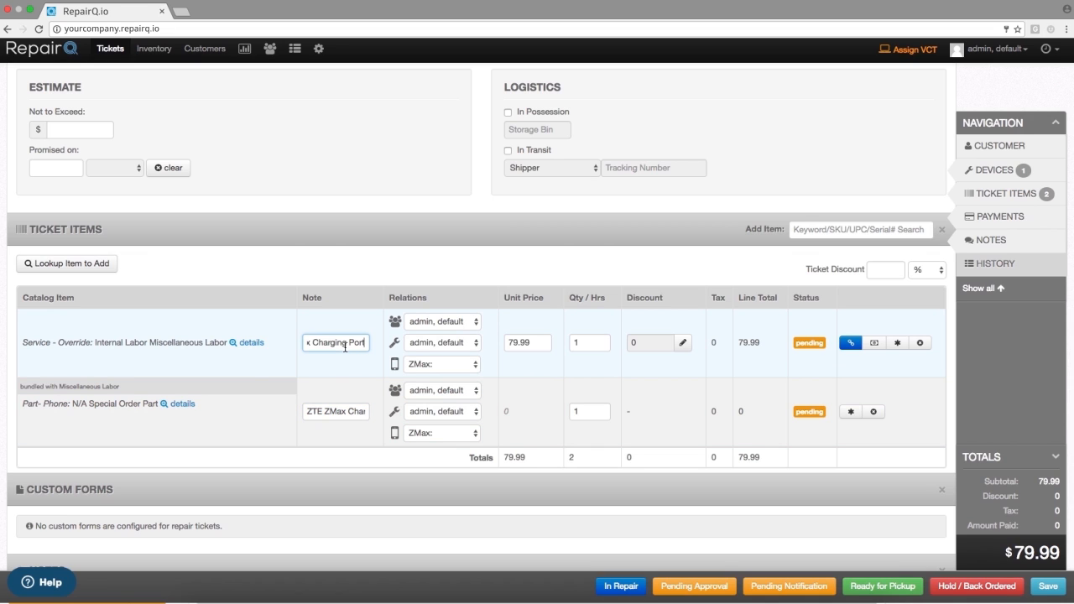
- Override the bundled Special Order Part with cost 7.98 and supplier Ebay, and save the ticket as Hold / Back Ordered
left_click(349, 309)
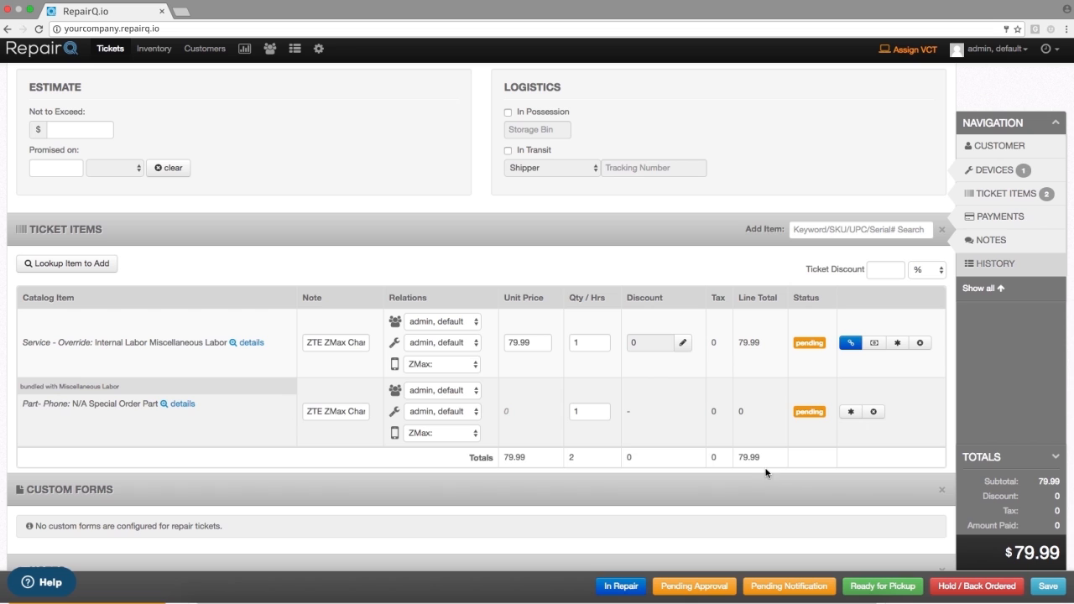
left_click(850, 412)
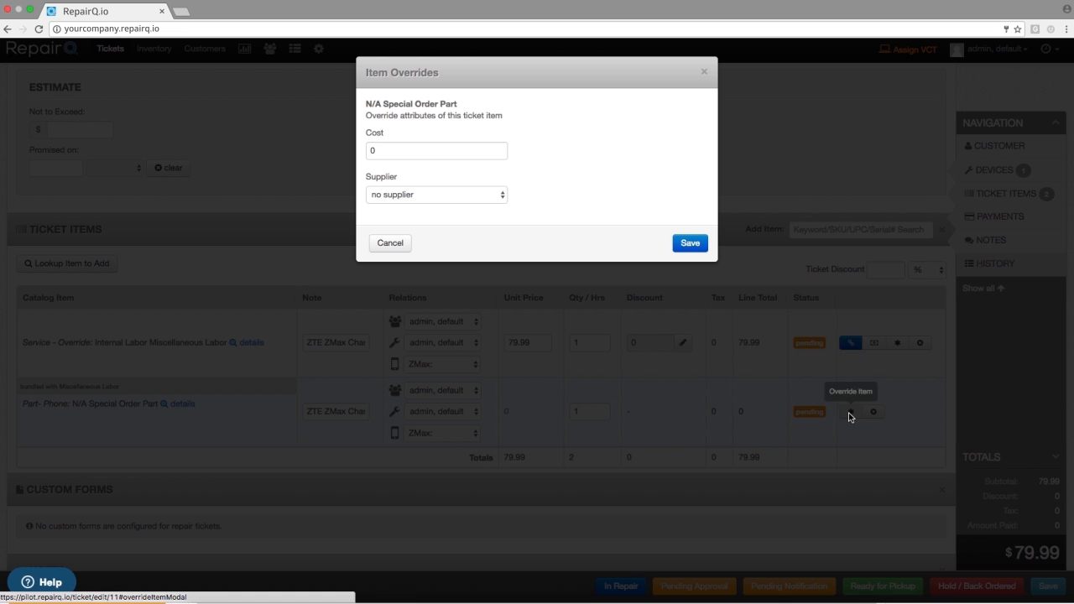
left_click(443, 149)
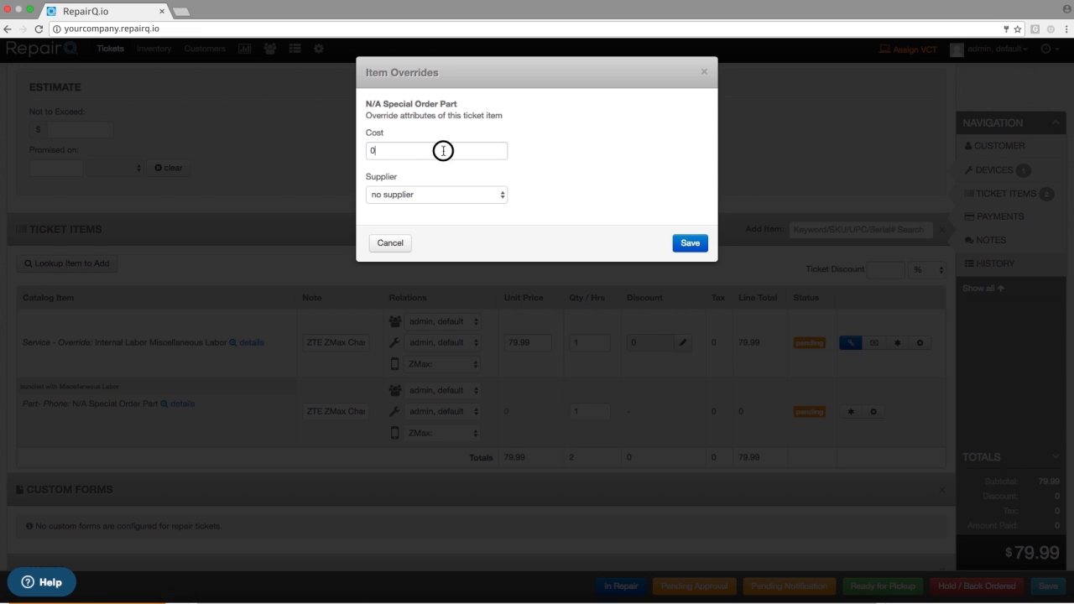
type("7.98")
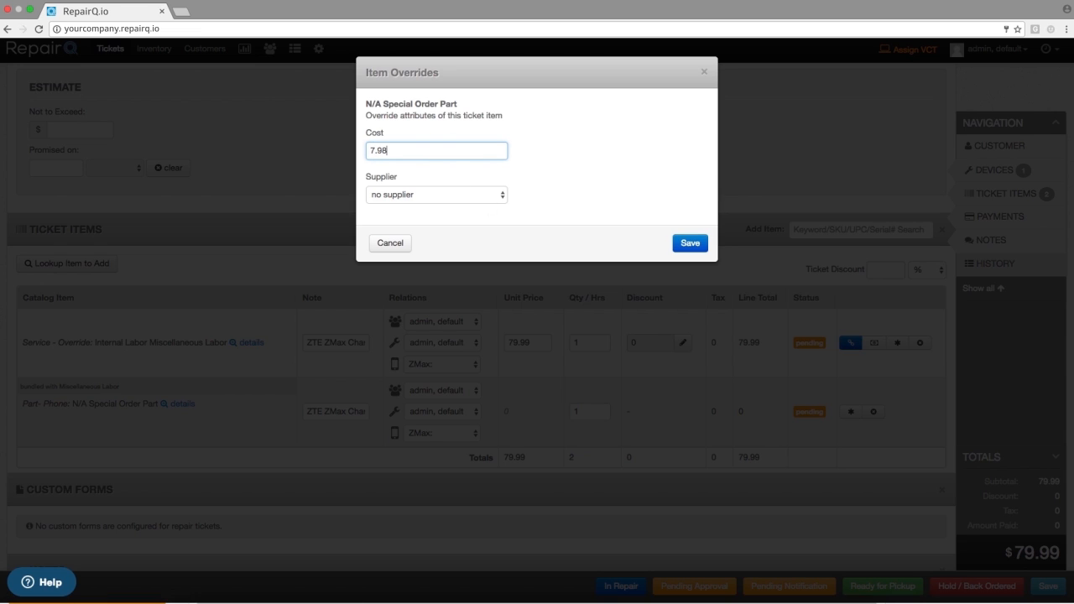
left_click(444, 194)
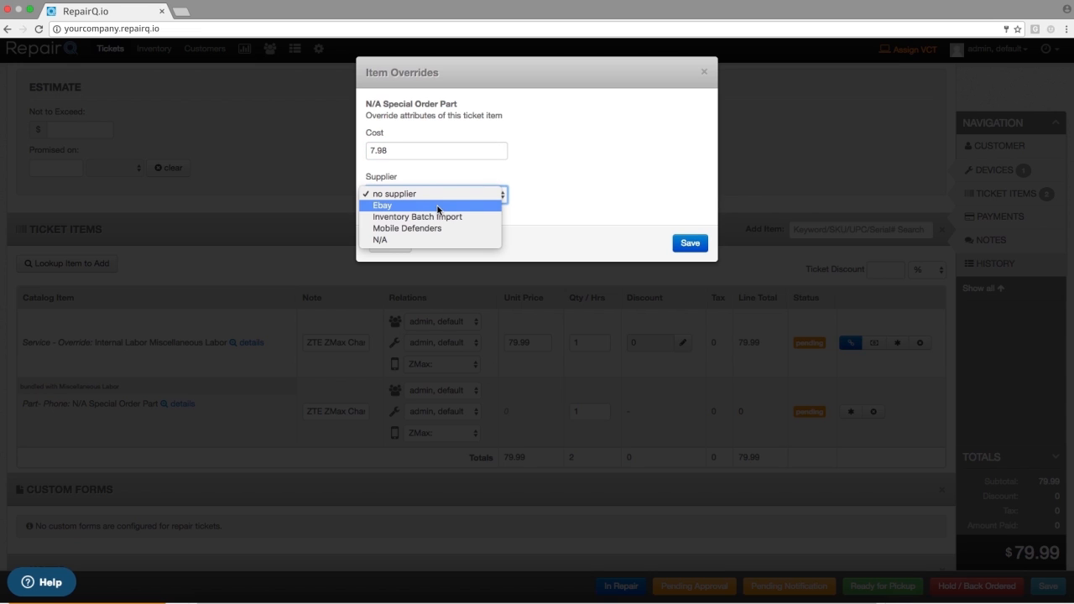
left_click(437, 206)
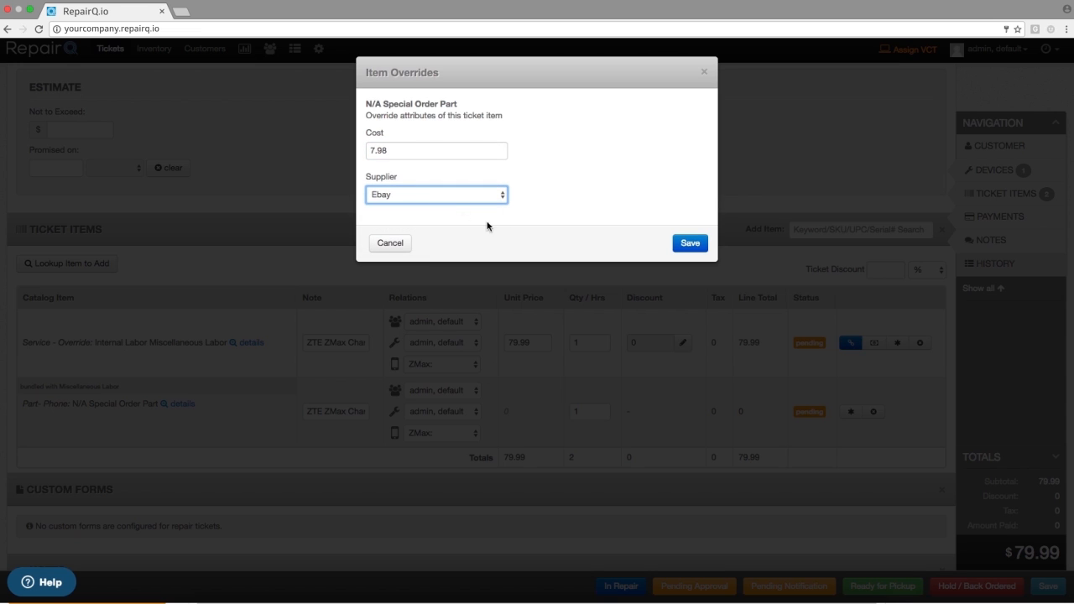
left_click(691, 243)
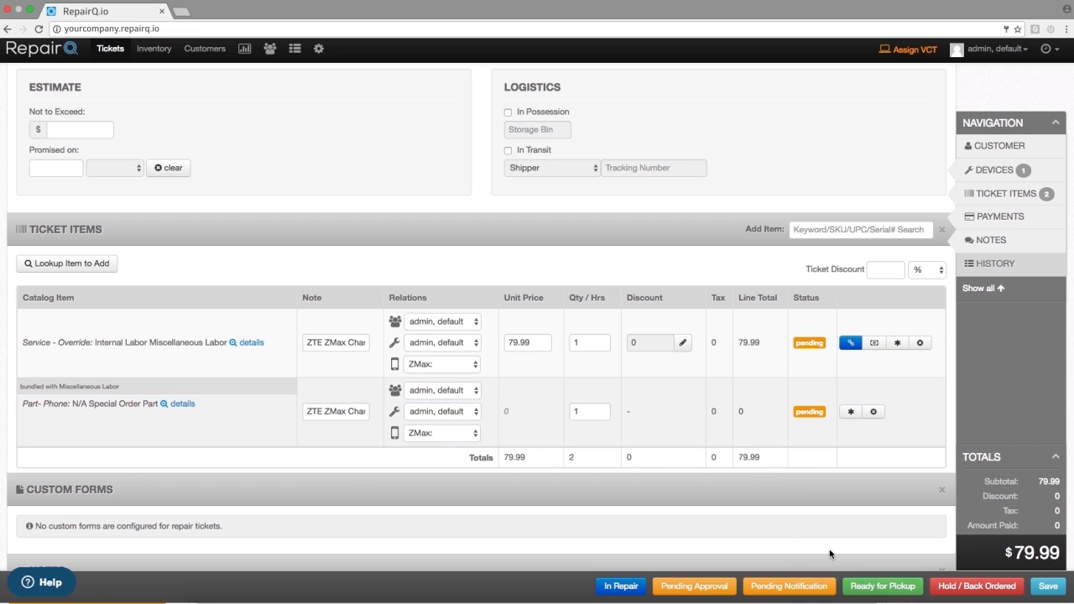
left_click(977, 587)
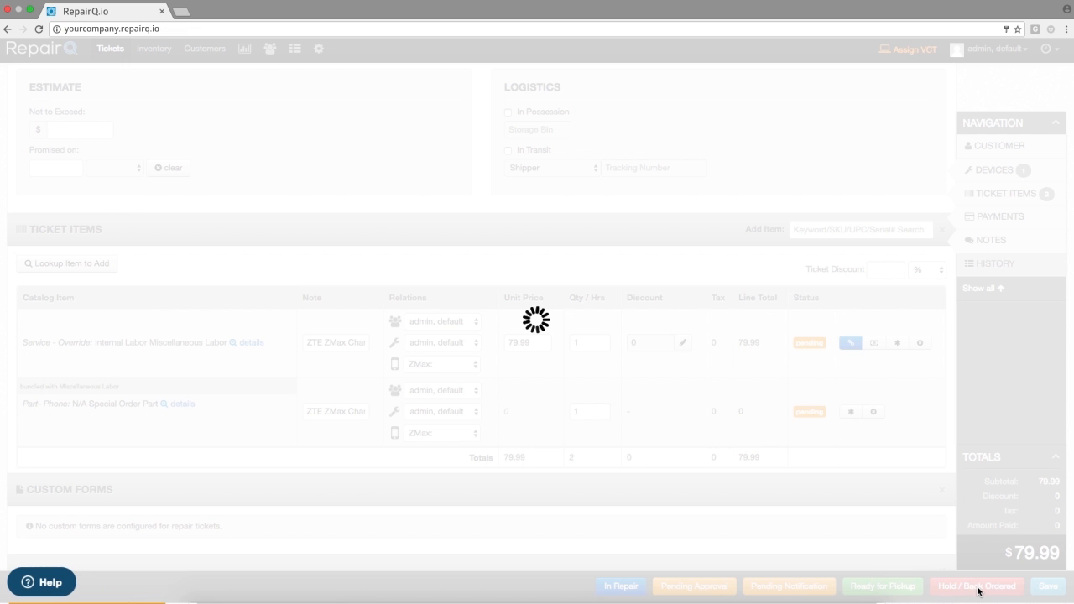